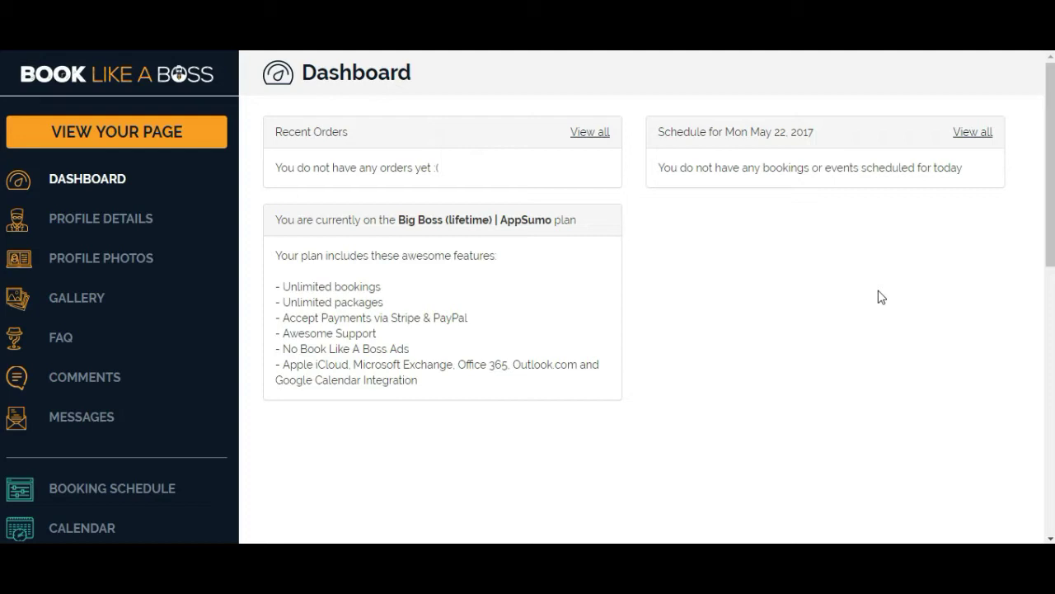
# Open Profile Details and review the title, timezone and YouTube video ID fields.
pyautogui.click(890, 295)
pyautogui.click(79, 221)
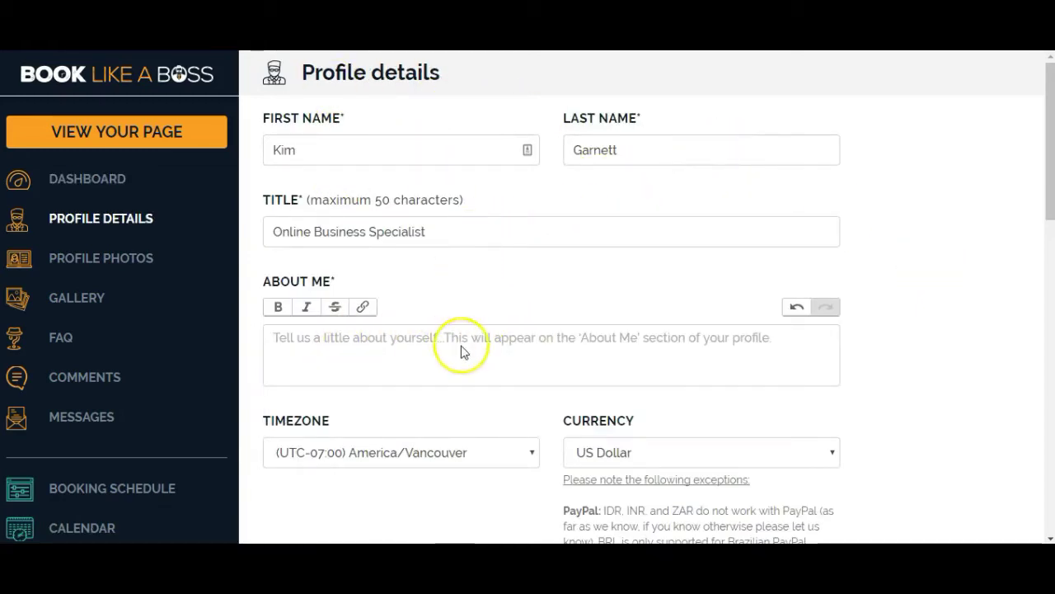
pyautogui.scroll(-3, 926, 207)
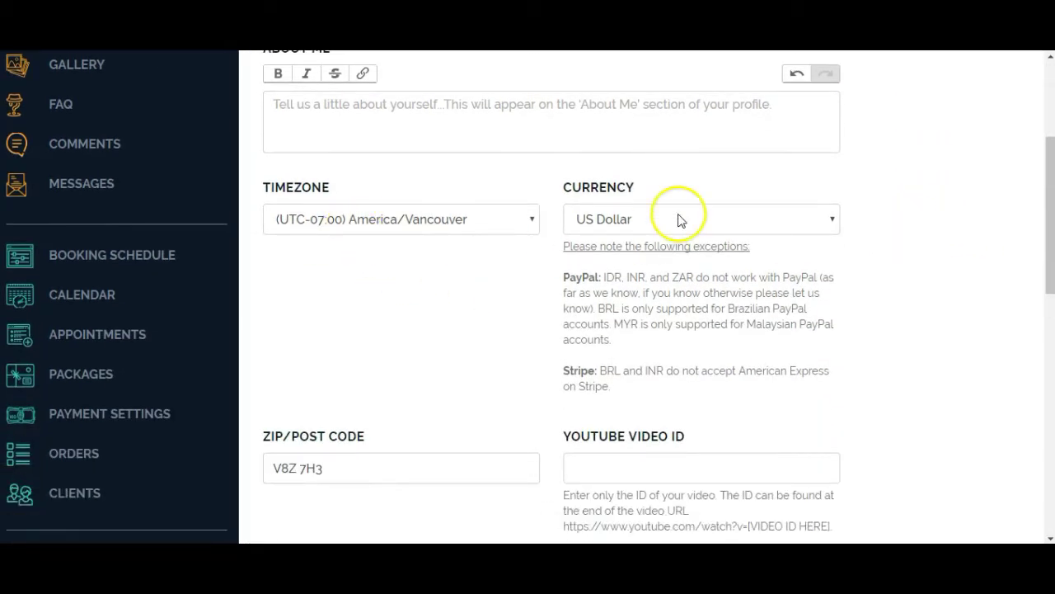
pyautogui.scroll(-3, 912, 253)
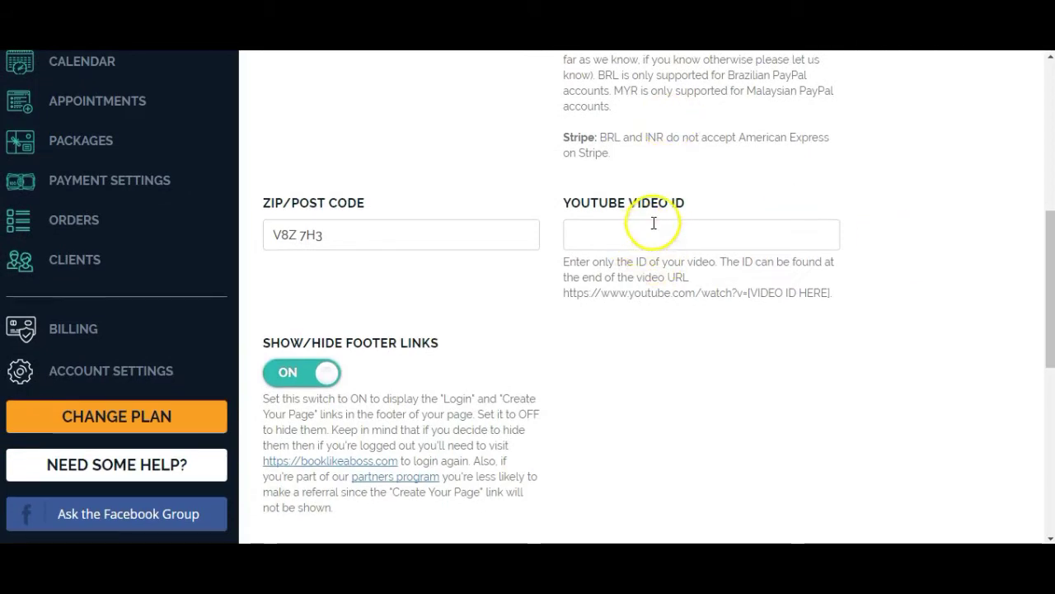
pyautogui.click(649, 235)
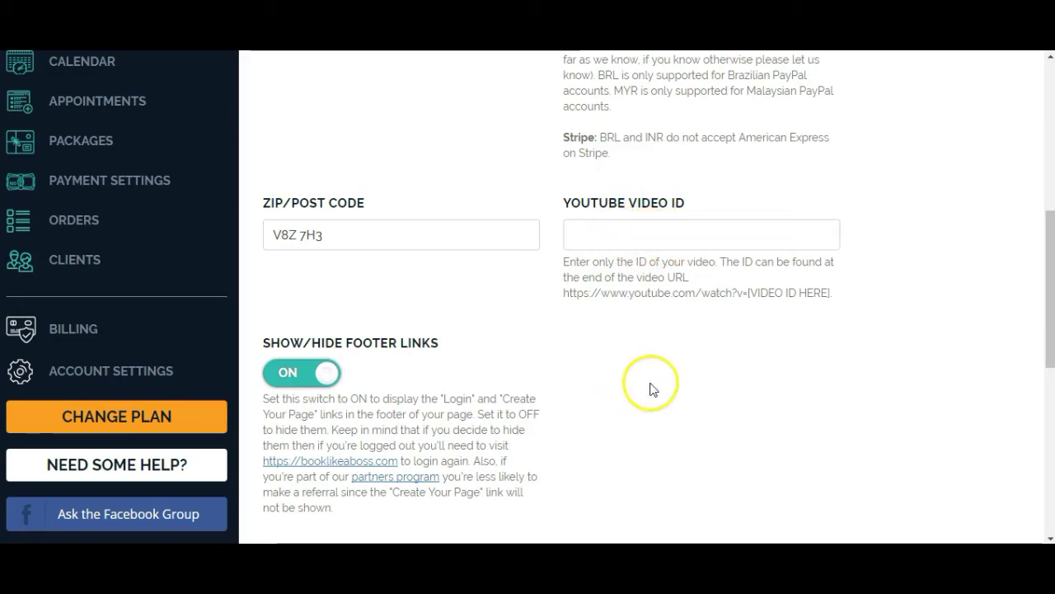
# Check the Facebook, Twitter and LinkedIn links and save the profile details.
pyautogui.scroll(-2, 602, 344)
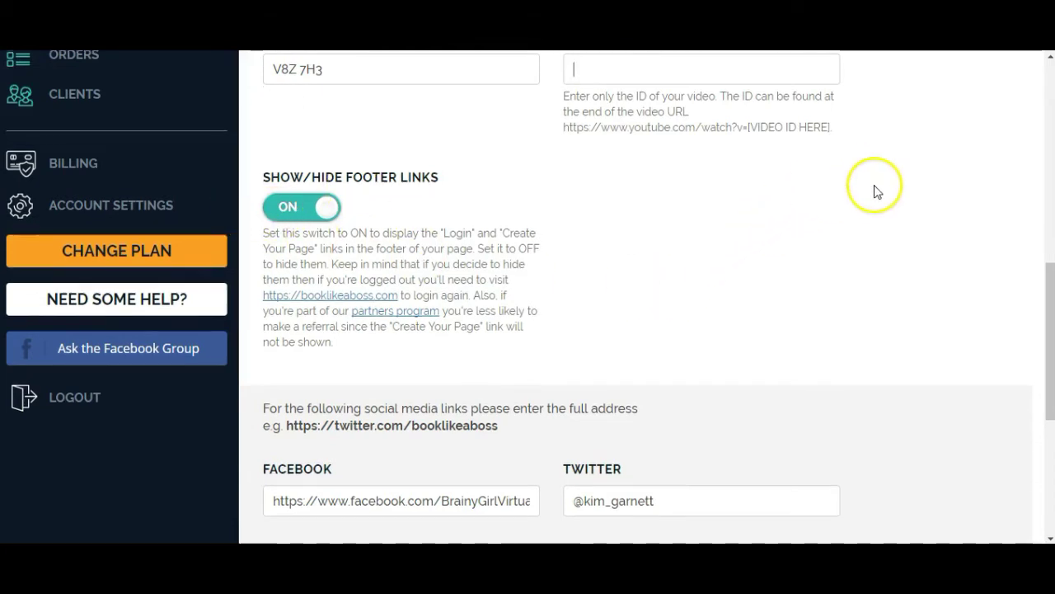
pyautogui.scroll(-2, 877, 190)
pyautogui.scroll(-1, 901, 180)
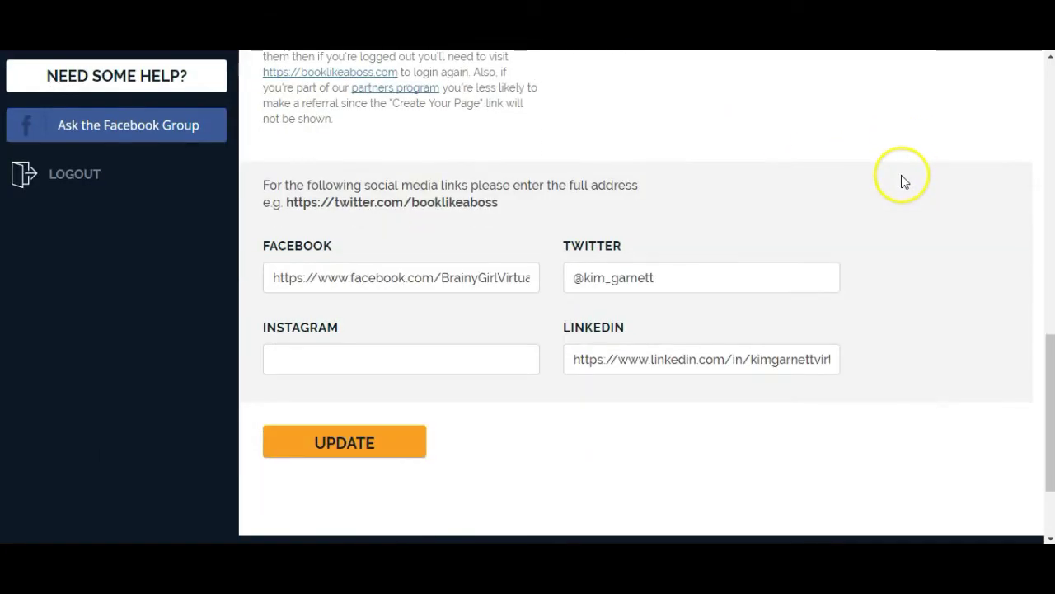
pyautogui.moveTo(523, 276); pyautogui.dragTo(243, 267)
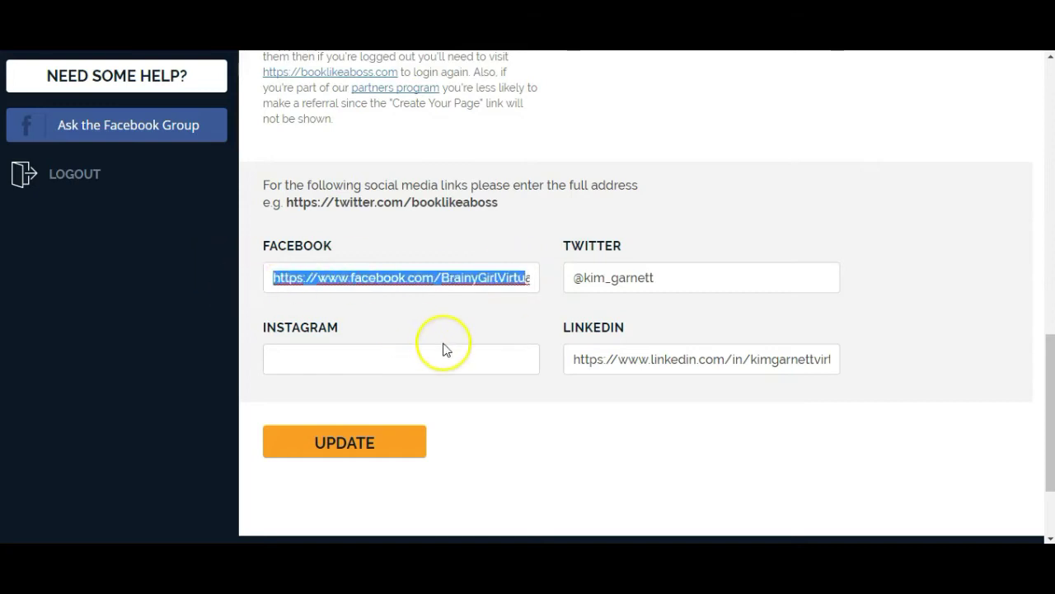
pyautogui.moveTo(698, 275); pyautogui.dragTo(502, 266)
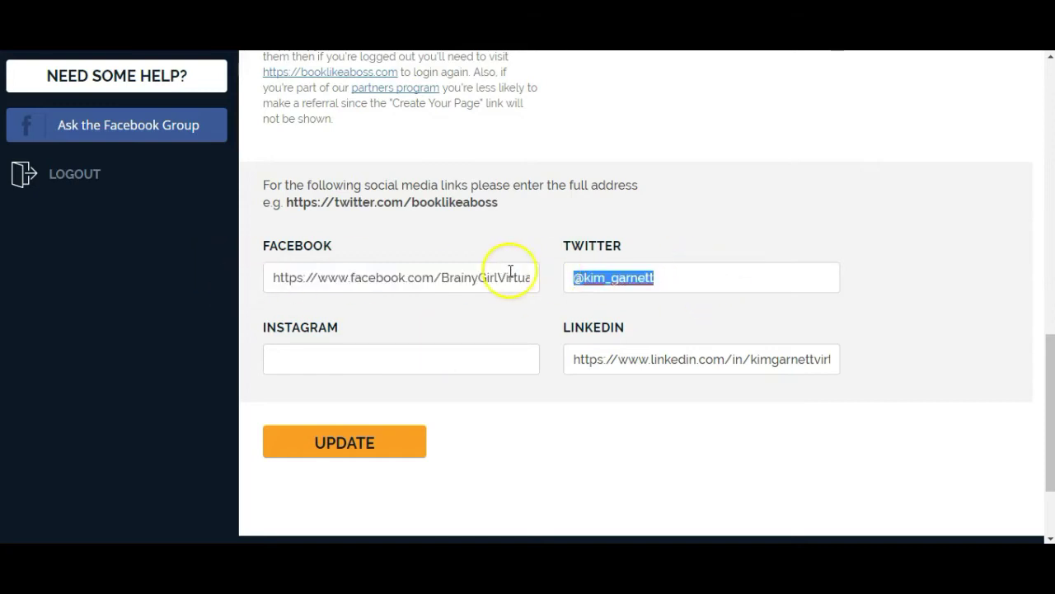
pyautogui.moveTo(576, 359); pyautogui.dragTo(954, 361)
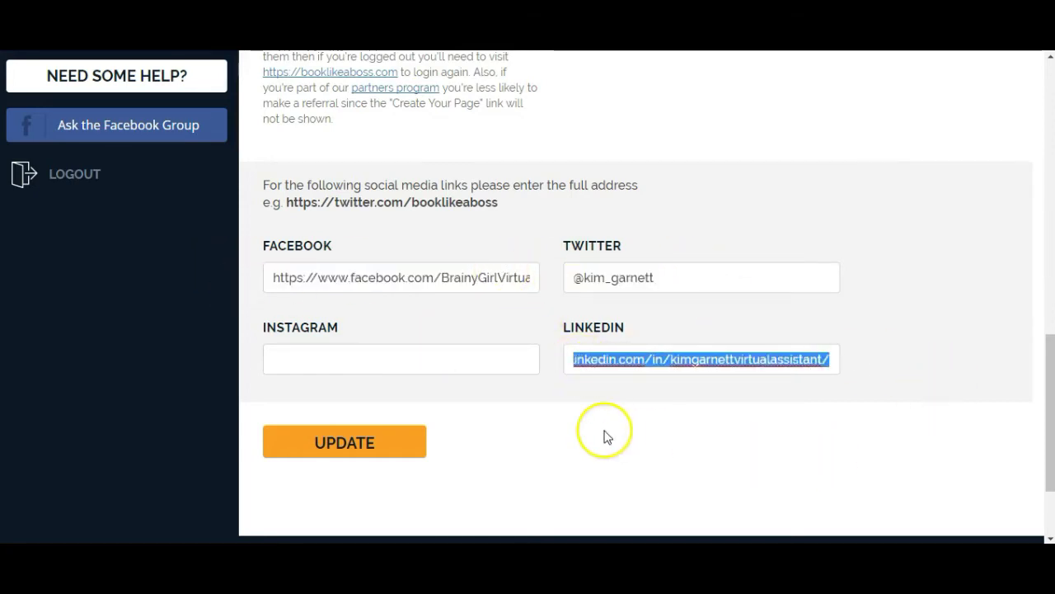
pyautogui.click(370, 440)
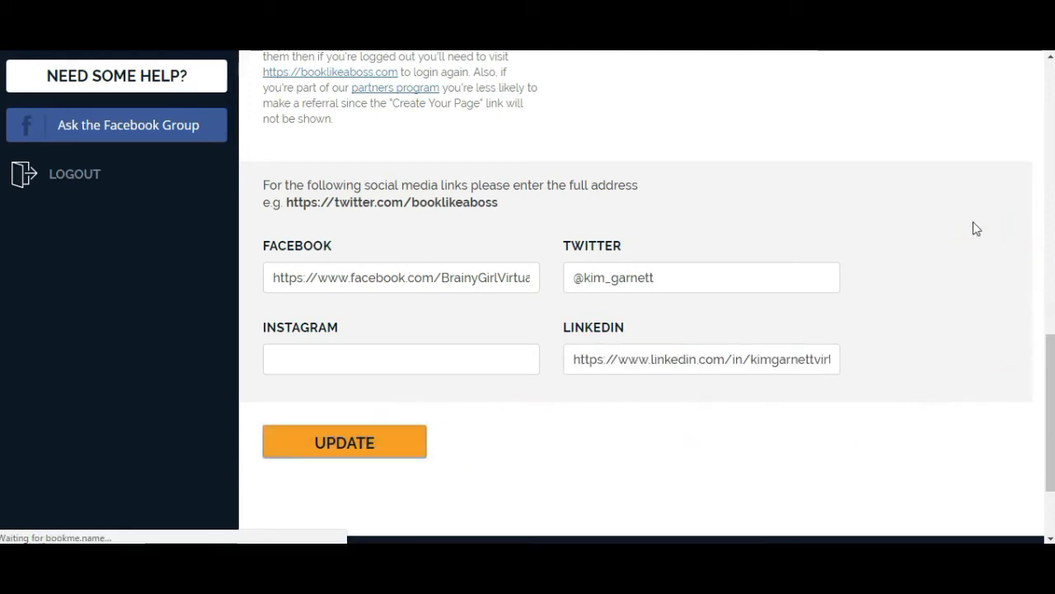
pyautogui.click(921, 226)
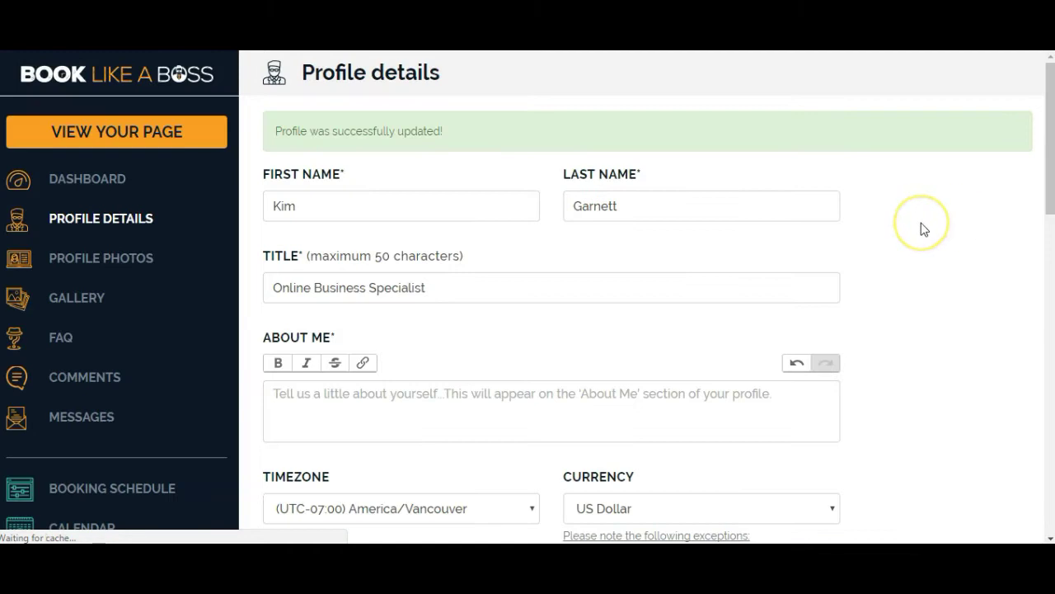
# On Profile Photos, upload the Brainy Girl banner image as the cover photo and crop-save it.
pyautogui.click(99, 258)
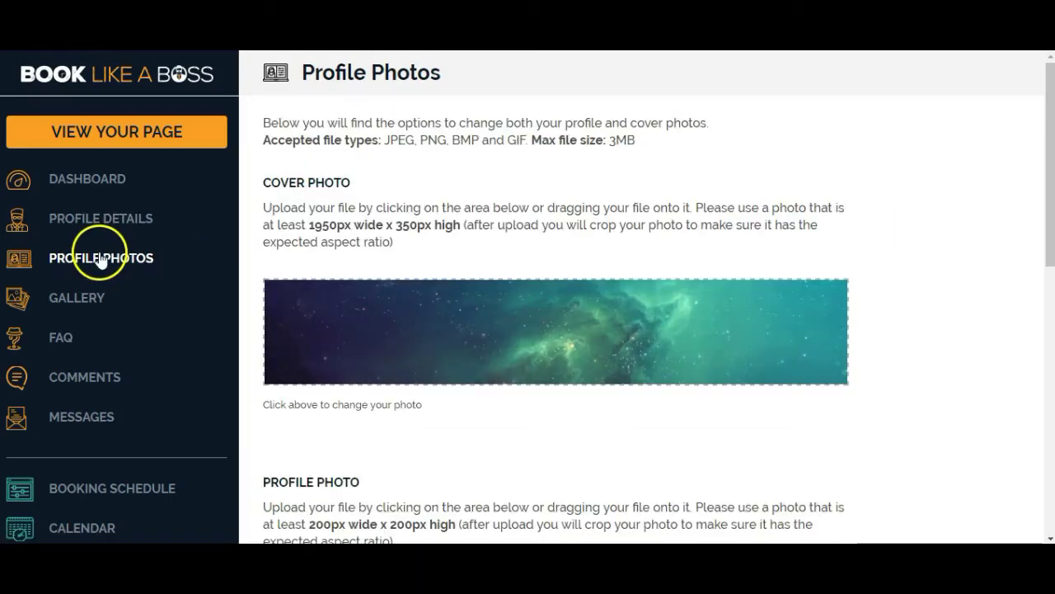
pyautogui.moveTo(307, 226); pyautogui.dragTo(474, 224)
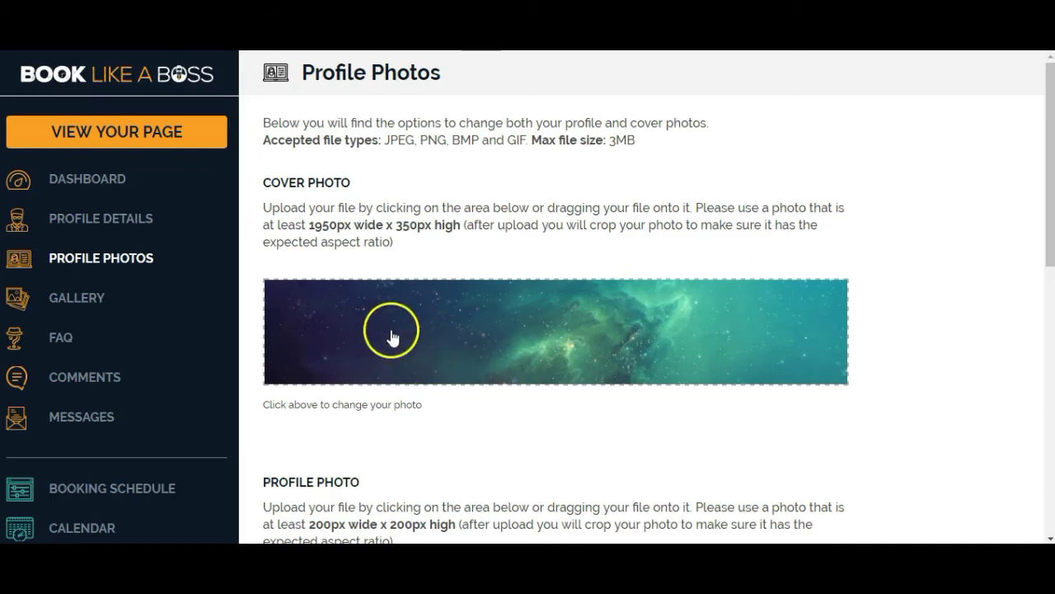
pyautogui.click(393, 335)
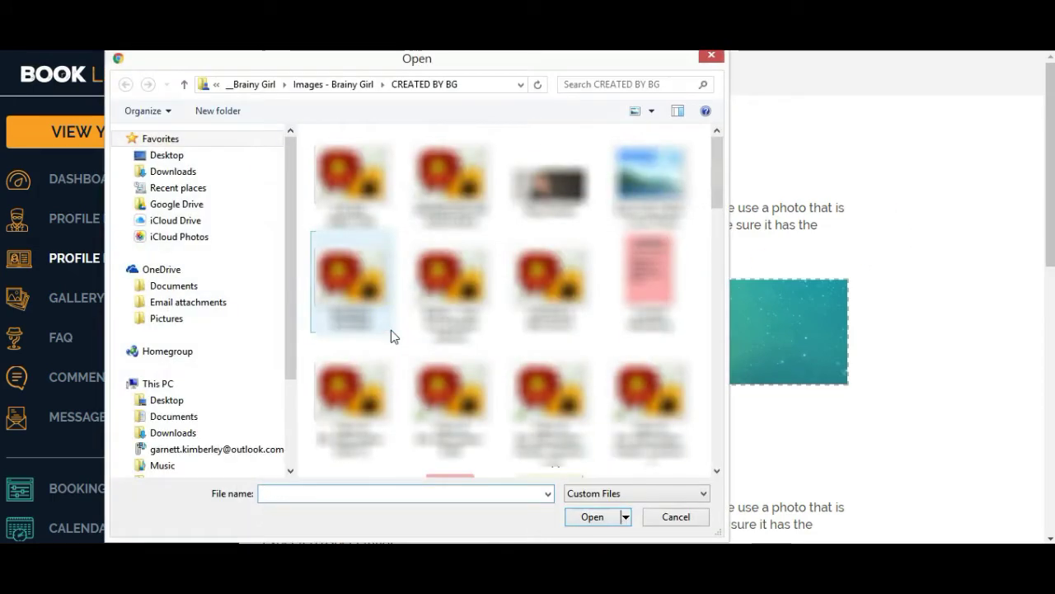
pyautogui.doubleClick(648, 207)
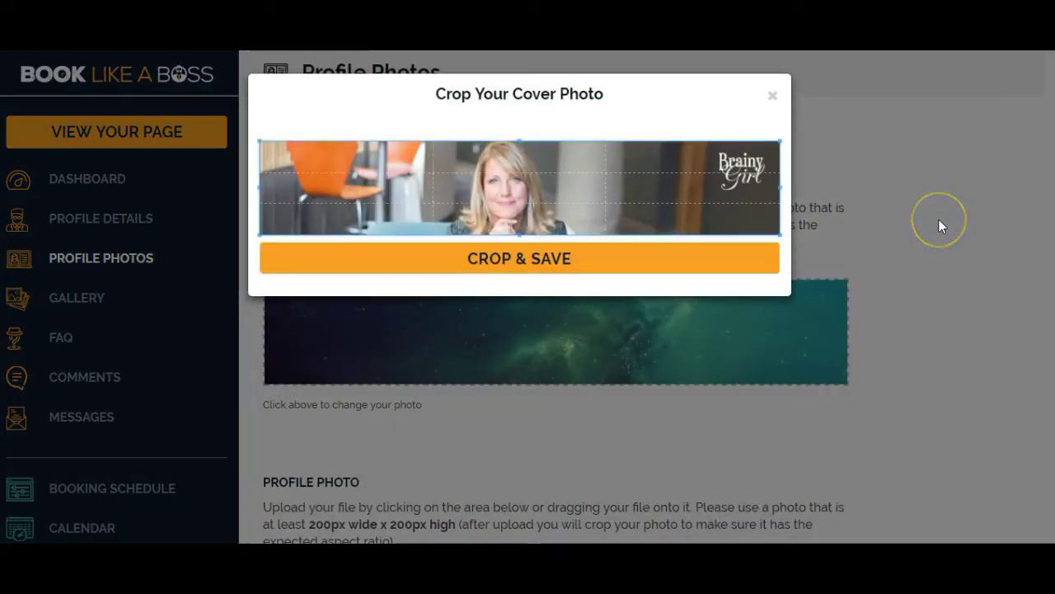
pyautogui.click(560, 256)
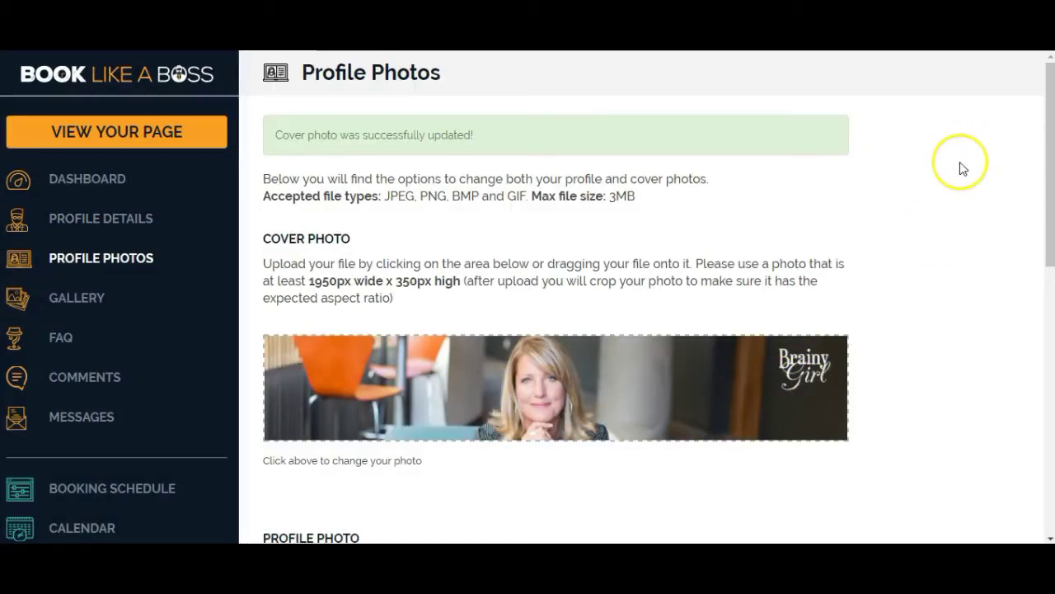
# Replace the cartoon avatar with the smiling headshot, cropped and saved as the profile photo.
pyautogui.scroll(-5, 959, 164)
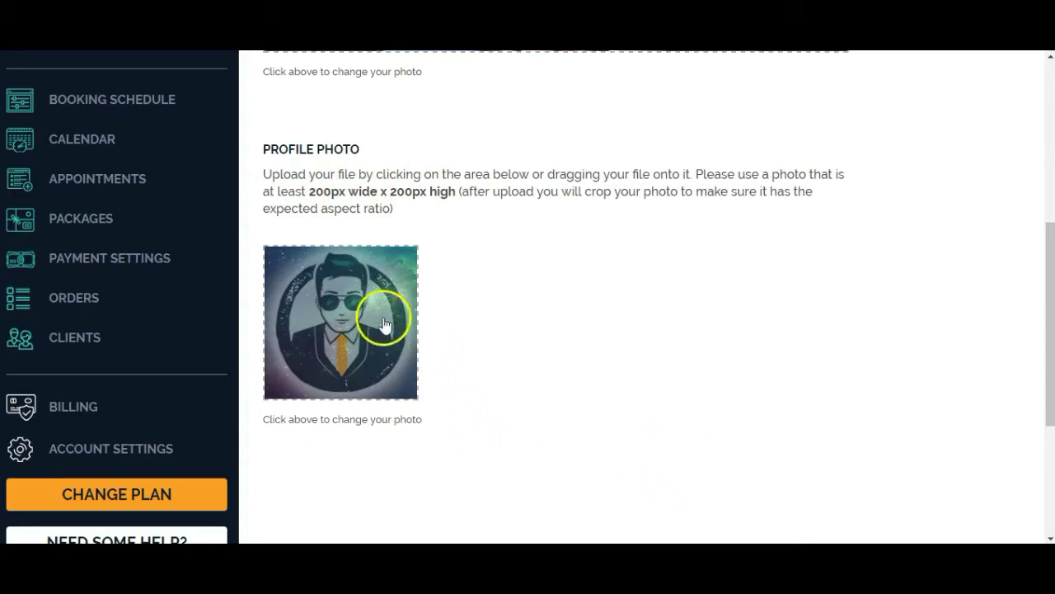
pyautogui.click(358, 309)
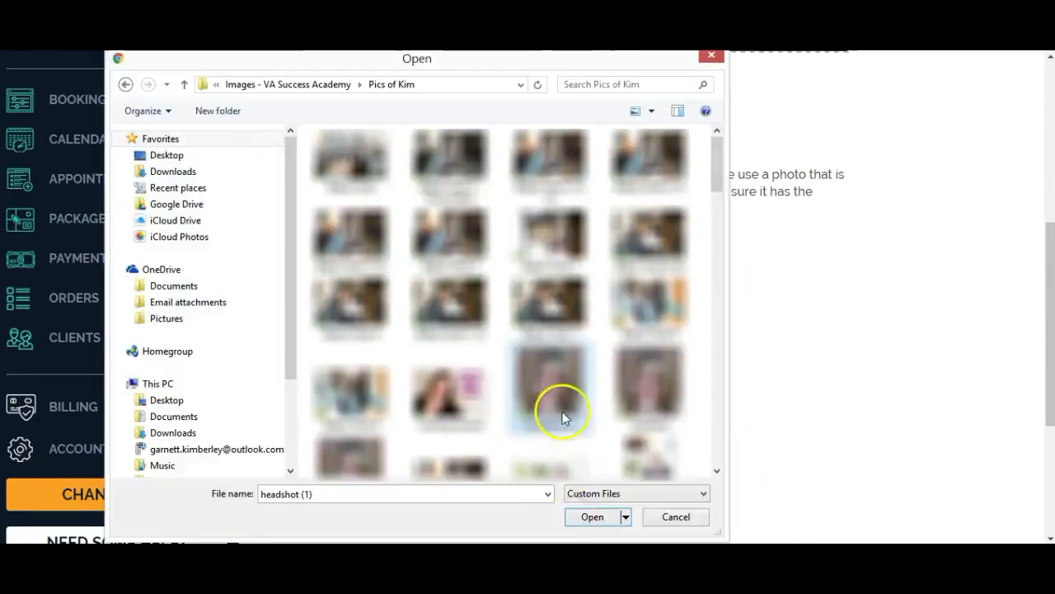
pyautogui.click(594, 517)
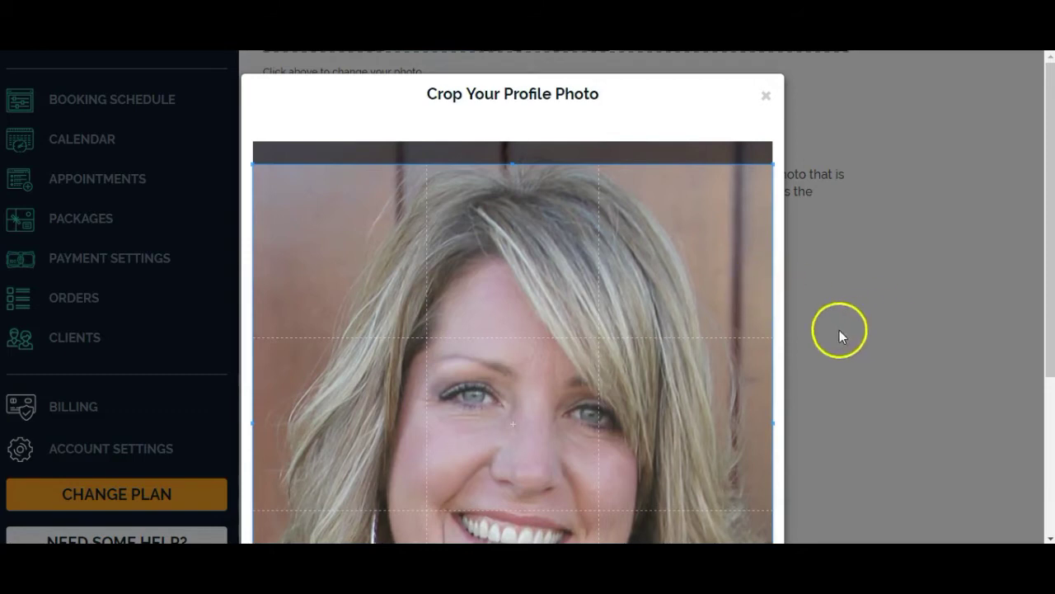
pyautogui.scroll(-3, 954, 234)
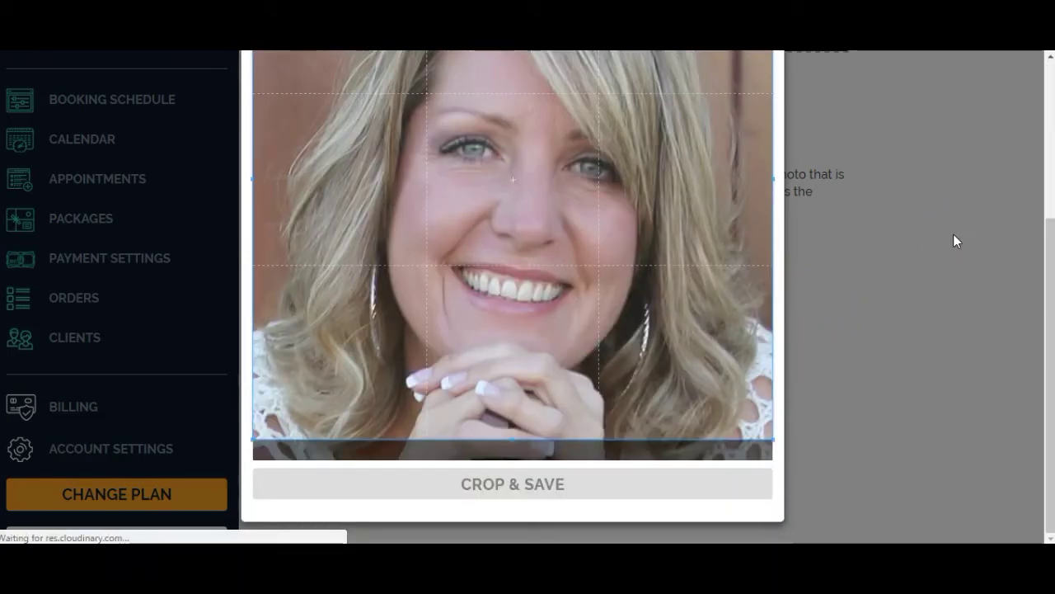
pyautogui.scroll(-3, 775, 238)
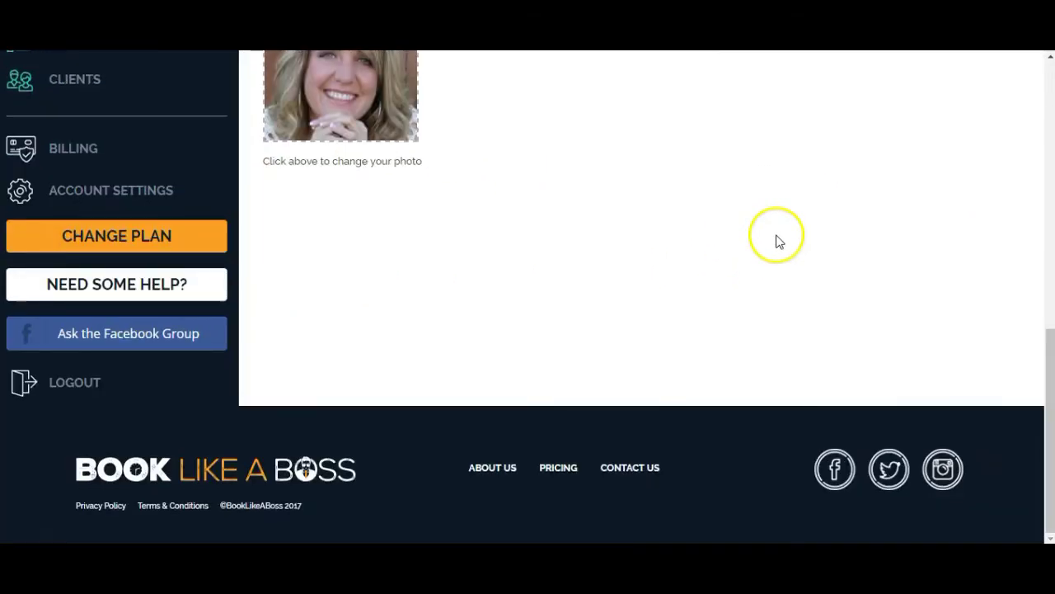
pyautogui.scroll(7, 775, 239)
pyautogui.scroll(1, 904, 258)
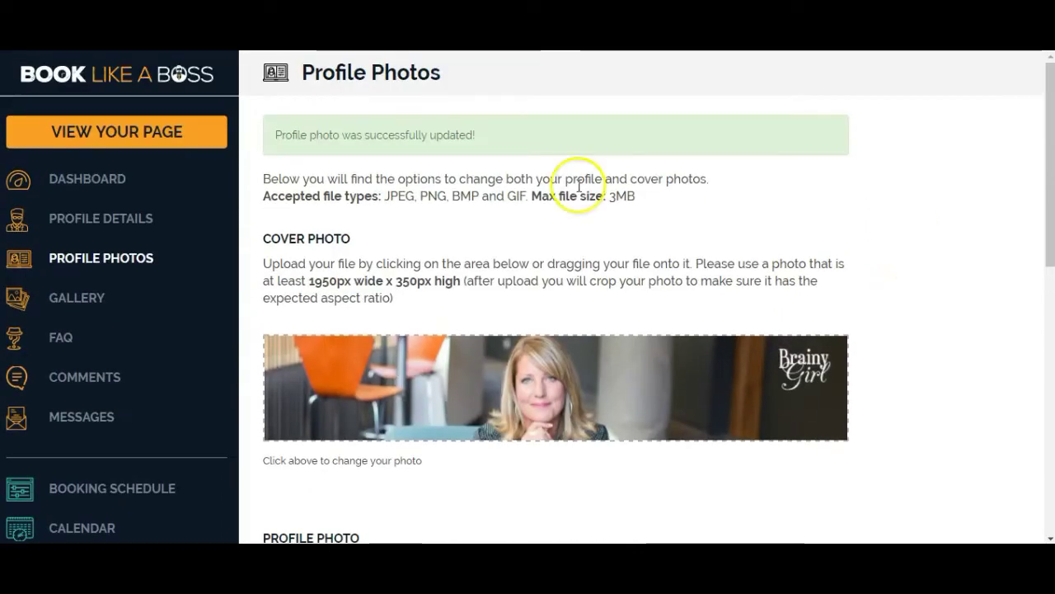
pyautogui.moveTo(520, 135); pyautogui.dragTo(289, 136)
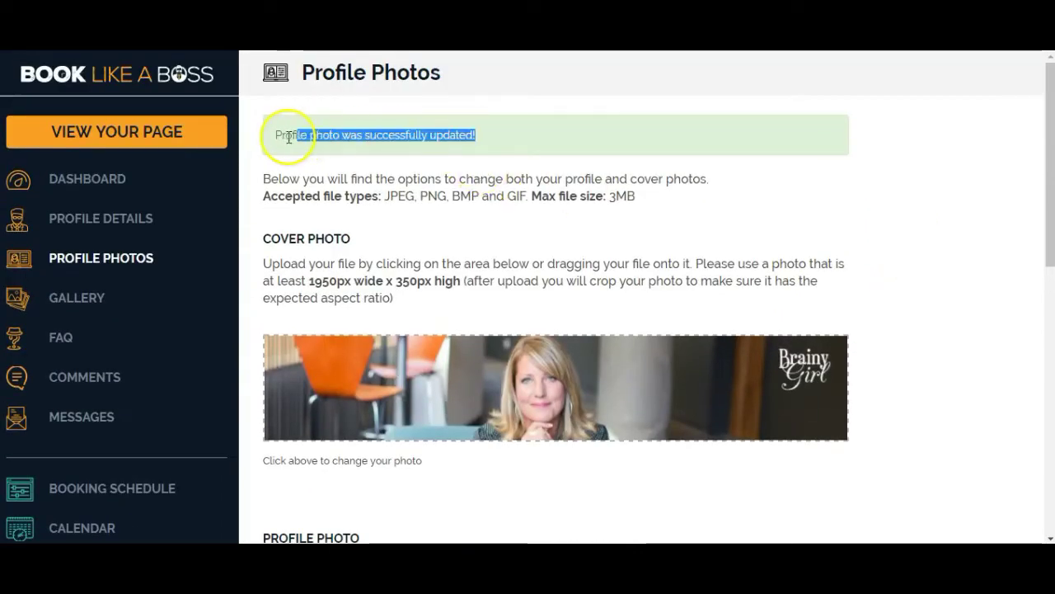
pyautogui.click(836, 207)
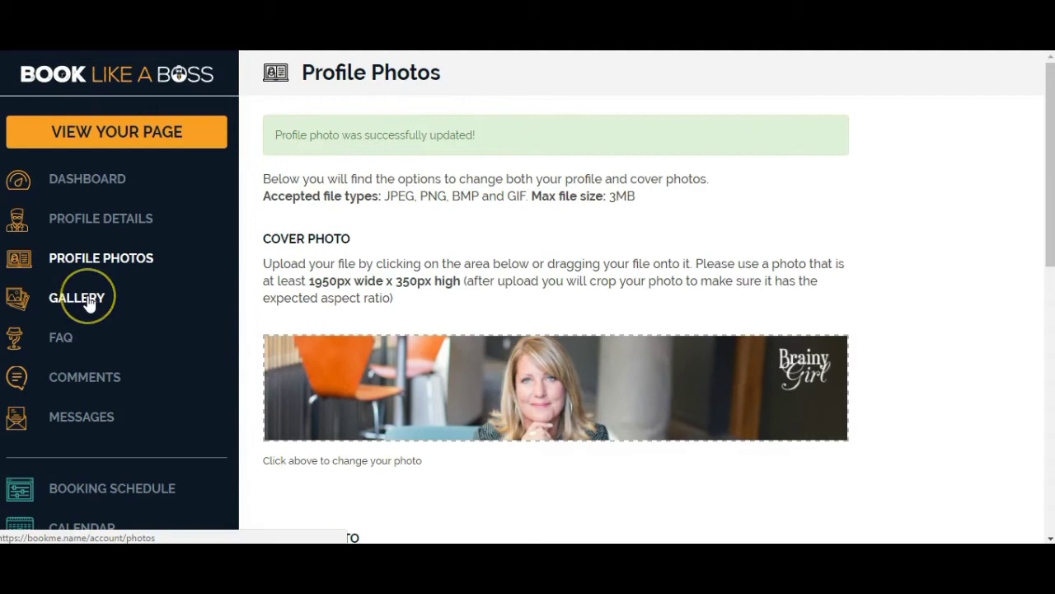
# Go to the empty Gallery page, which accepts JPEG, PNG, BMP and GIF images up to 3MB.
pyautogui.click(924, 175)
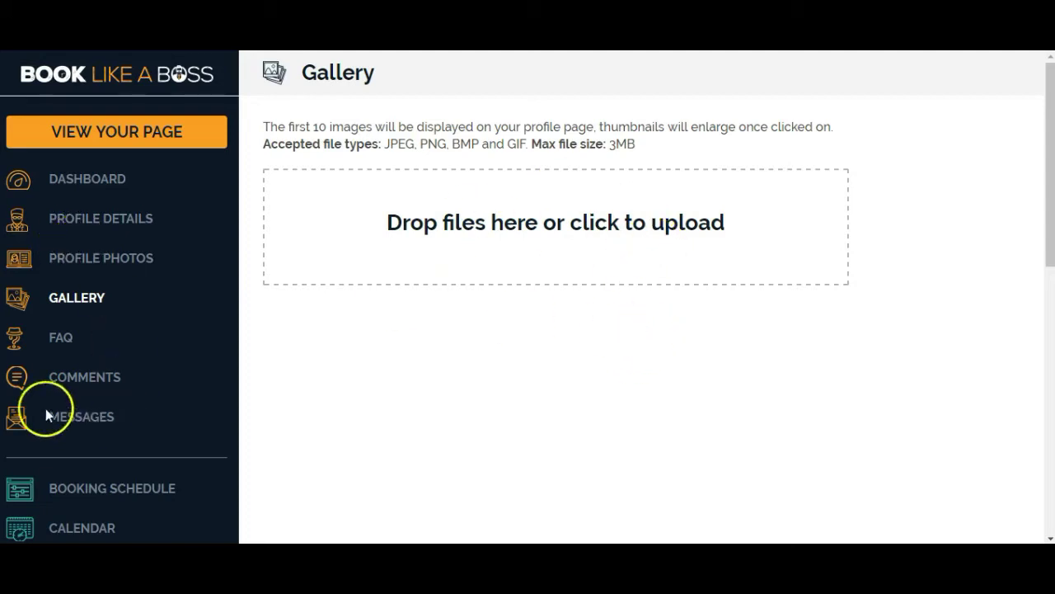
# On the FAQ page, add a blank FAQ entry with empty question and answer fields.
pyautogui.click(59, 340)
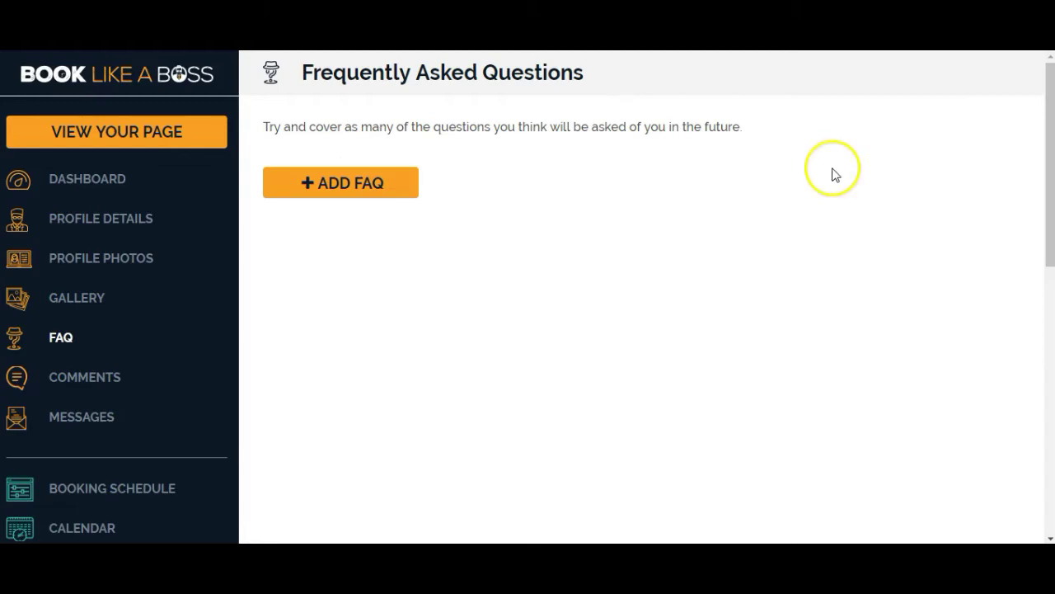
pyautogui.click(337, 185)
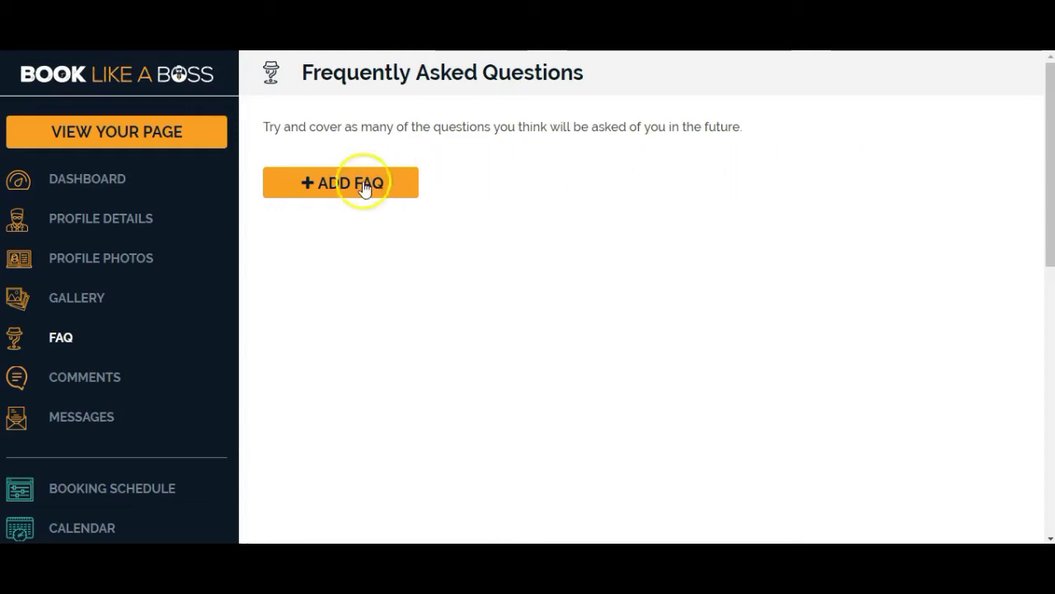
pyautogui.click(328, 188)
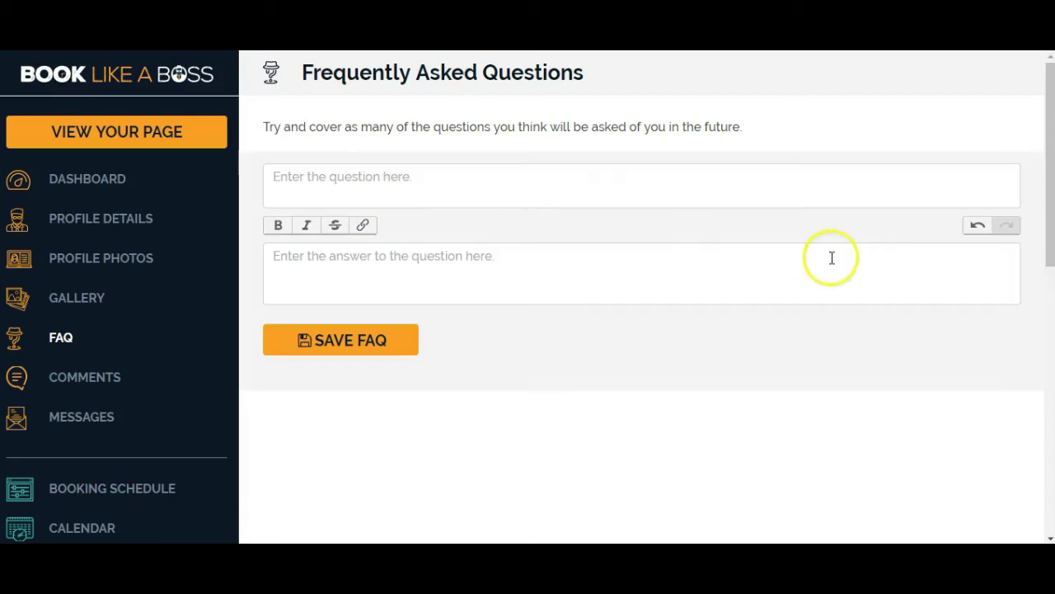
pyautogui.click(371, 176)
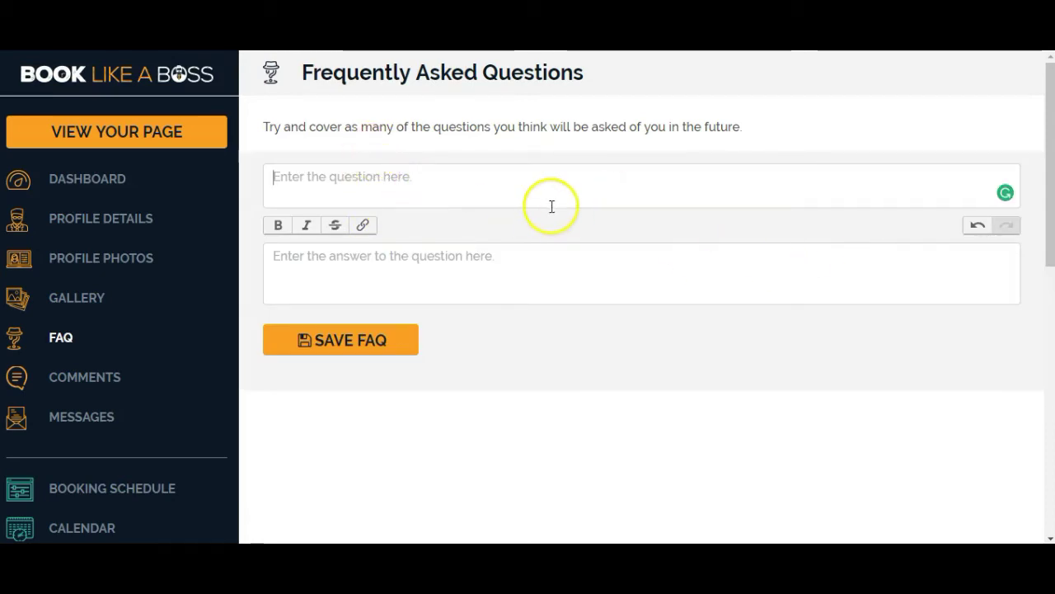
pyautogui.click(469, 255)
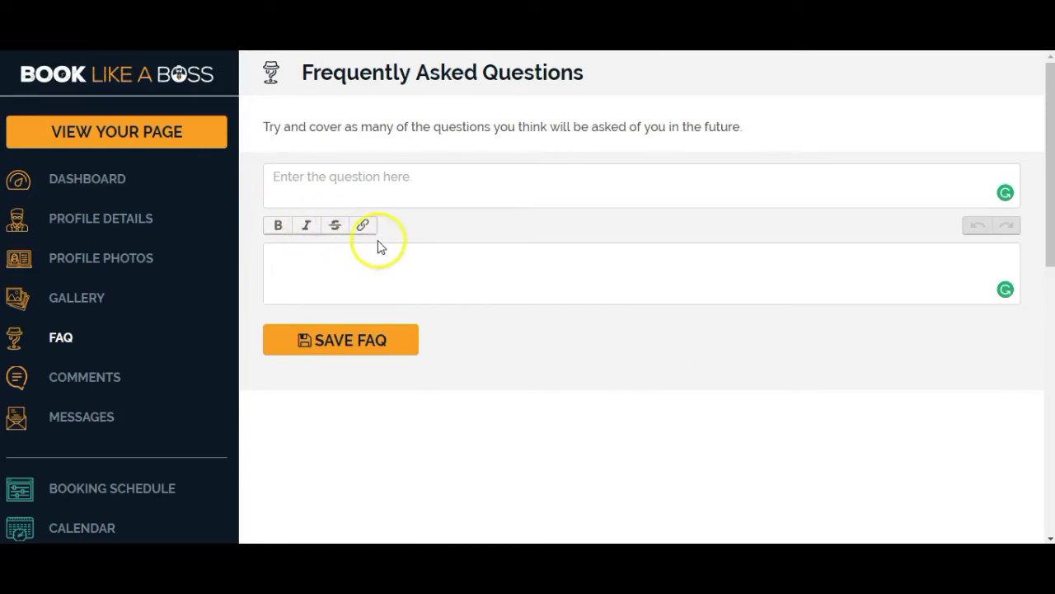
pyautogui.click(85, 377)
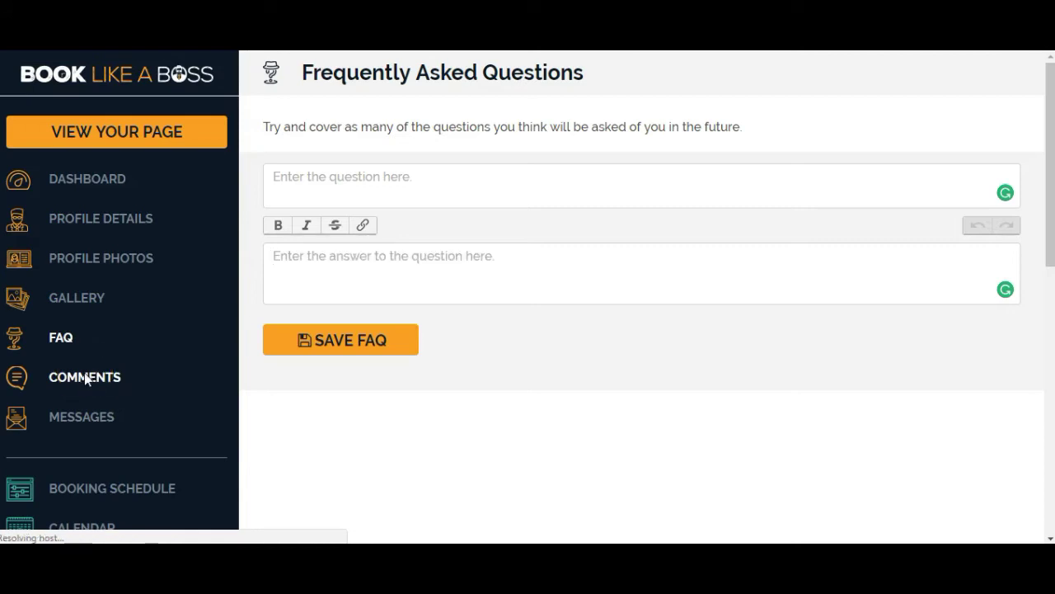
# Switch Facebook comments ON, leaving the number of posts at 5.
pyautogui.click(749, 208)
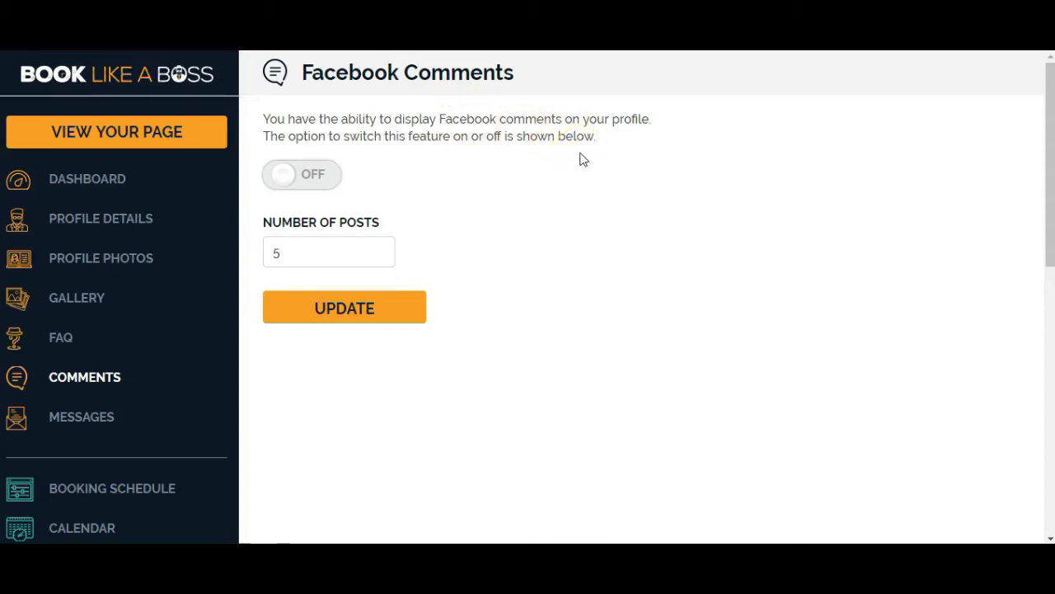
pyautogui.click(313, 175)
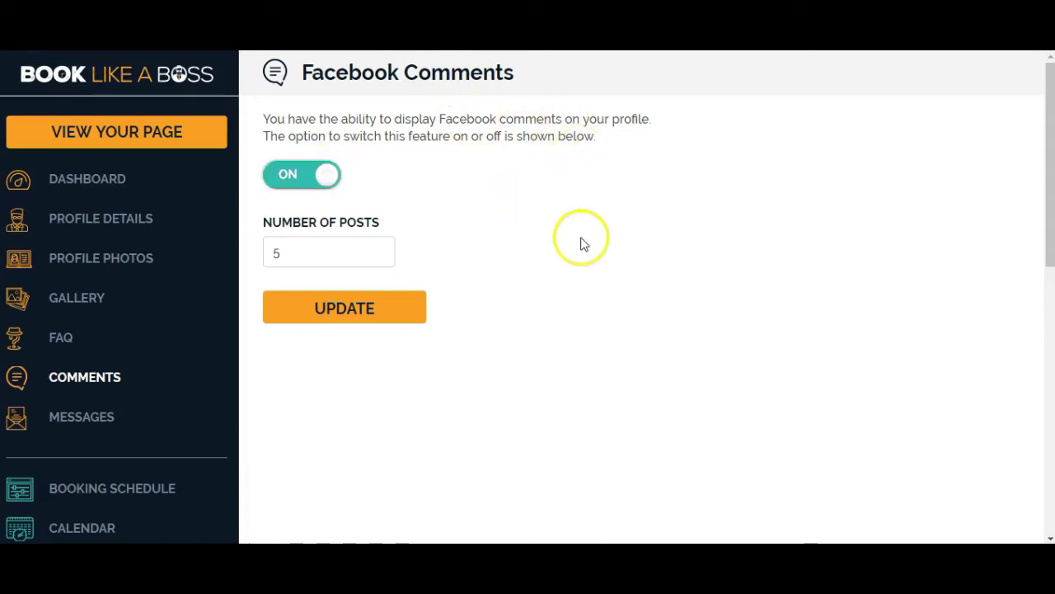
pyautogui.doubleClick(311, 247)
pyautogui.click(313, 255)
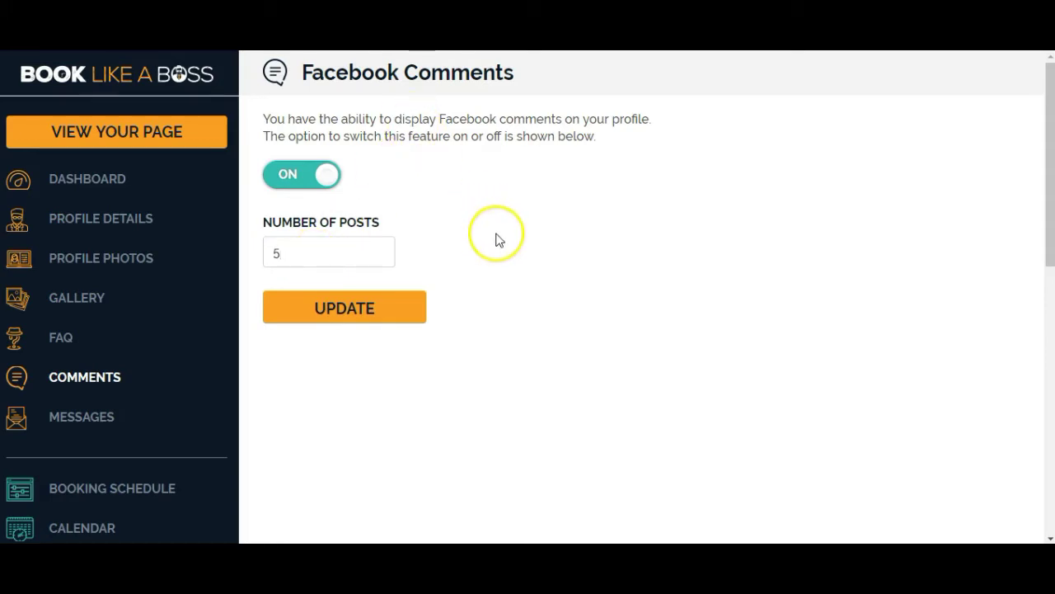
# View the Messages page and its empty Name, Email and Action list.
pyautogui.click(83, 416)
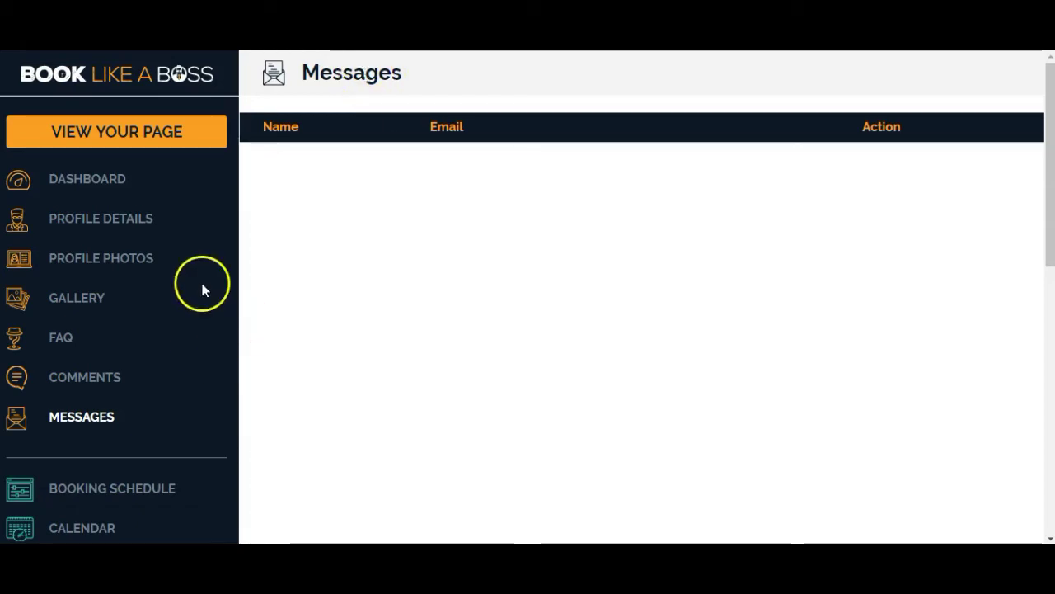
pyautogui.scroll(-4, 203, 288)
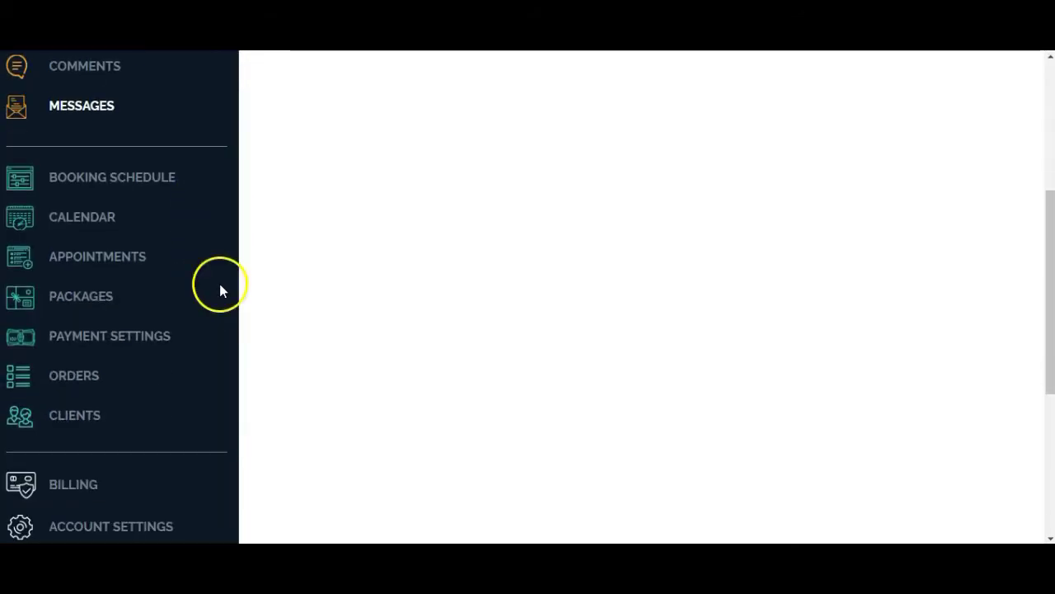
# From the Calendar page's Add Calendar section, connect a Google calendar account through Cronofy.
pyautogui.click(99, 221)
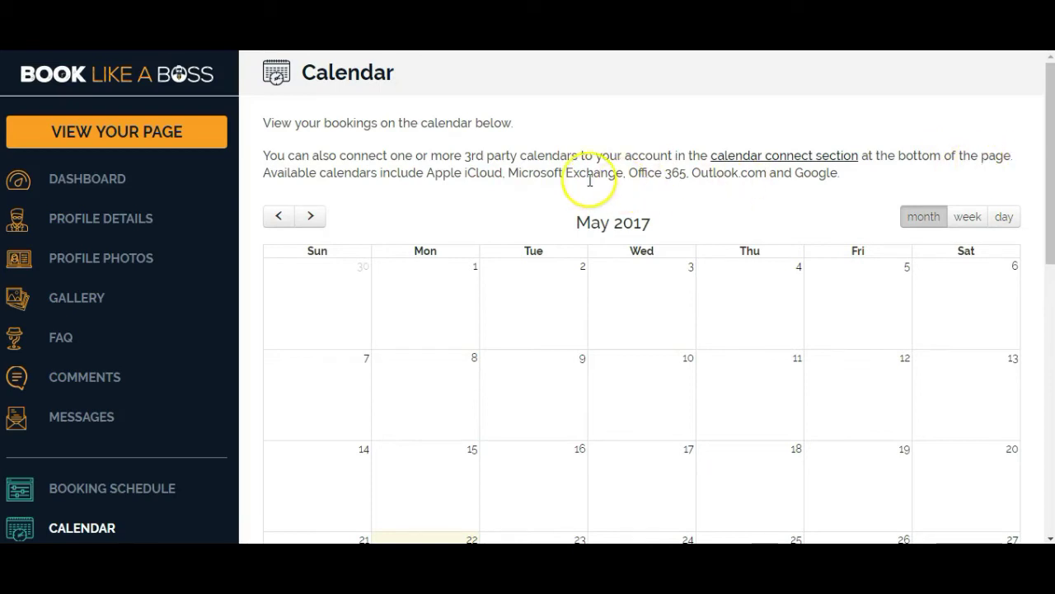
pyautogui.scroll(-8, 784, 170)
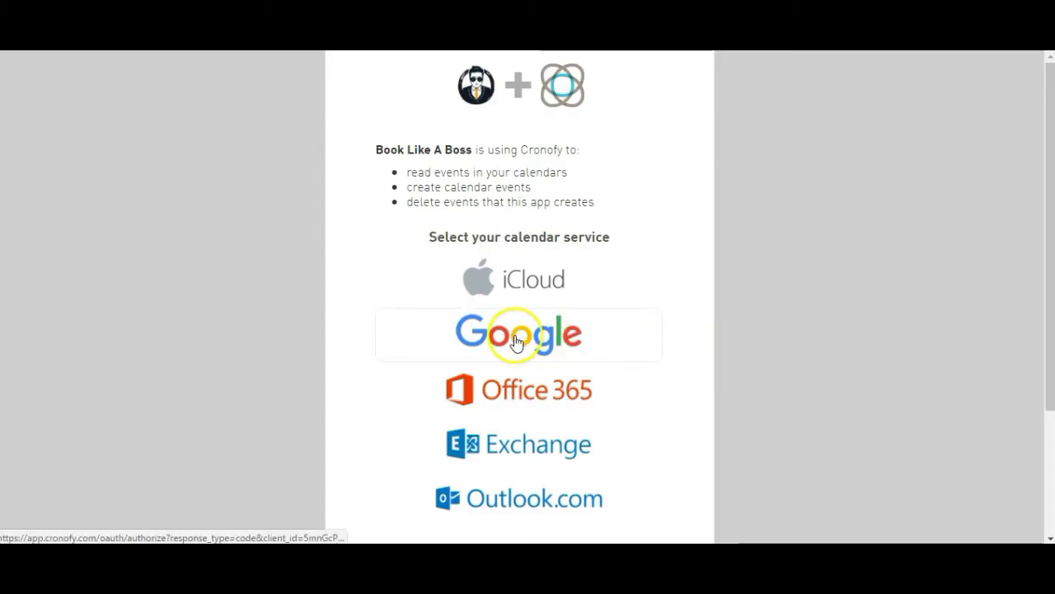
pyautogui.click(516, 340)
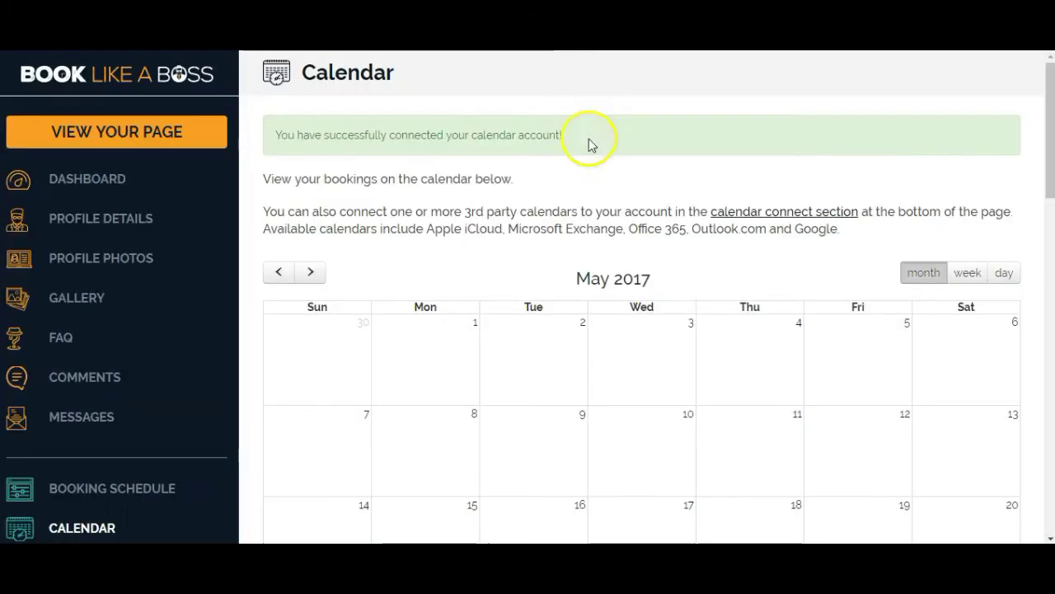
pyautogui.moveTo(589, 145); pyautogui.dragTo(389, 160)
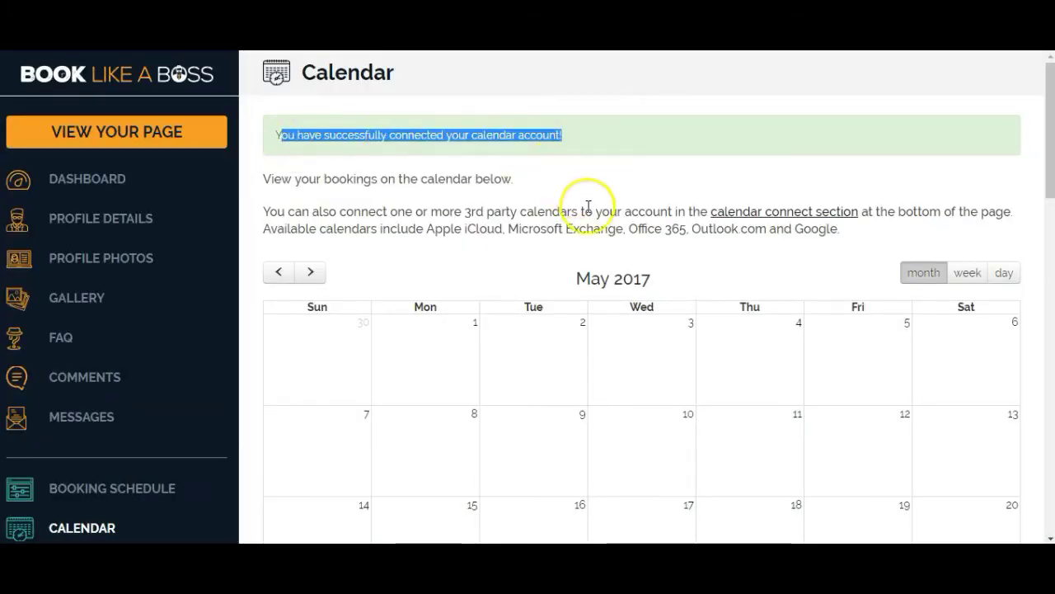
# Scroll to the connected calendar accounts and locate the Personal and Work Schedule calendars.
pyautogui.scroll(-4, 588, 206)
pyautogui.scroll(-6, 589, 210)
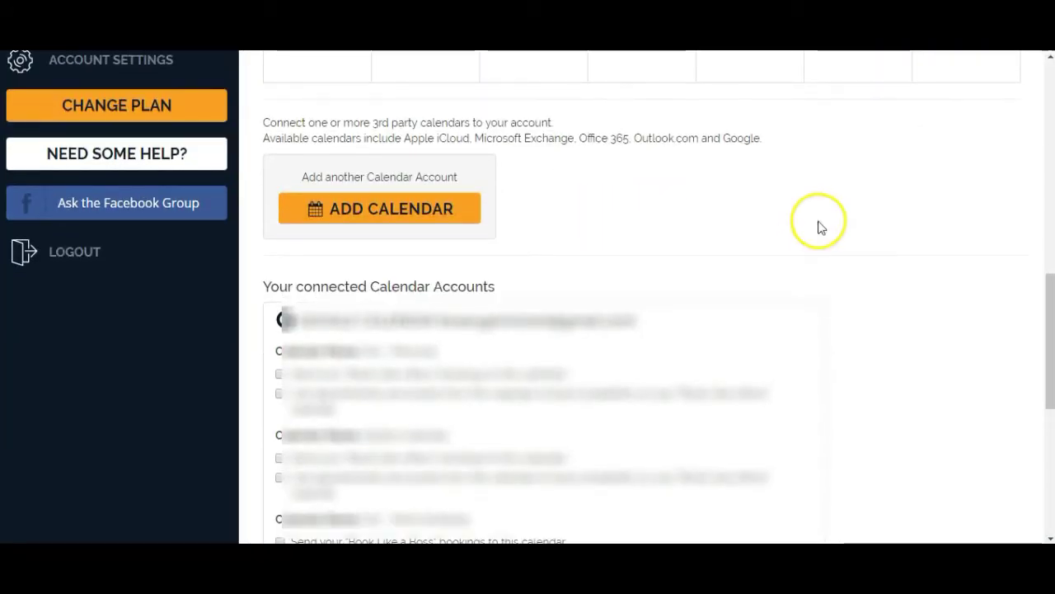
pyautogui.scroll(5, 676, 242)
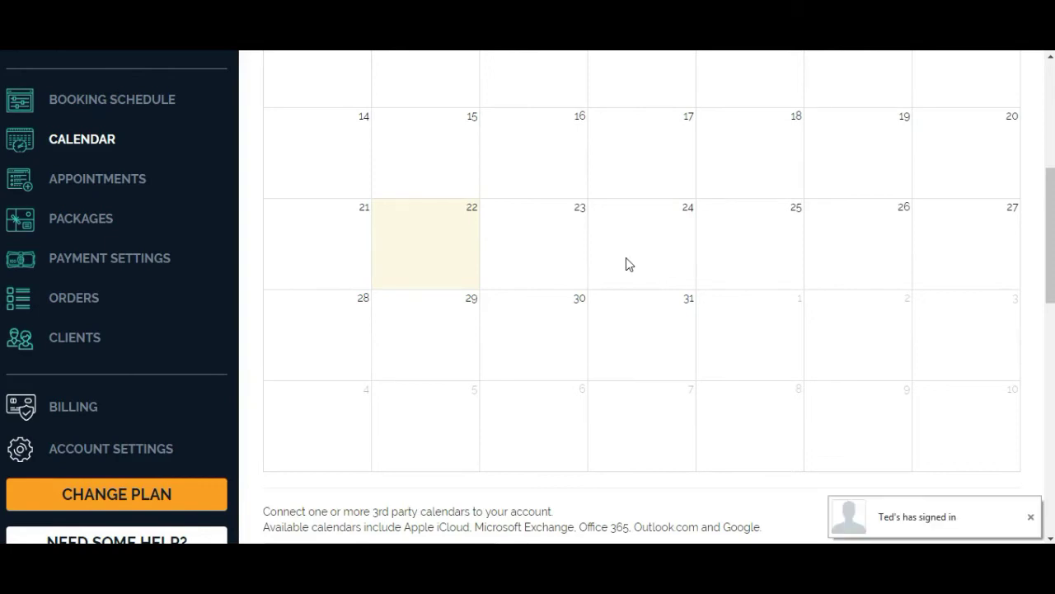
pyautogui.scroll(-1, 626, 263)
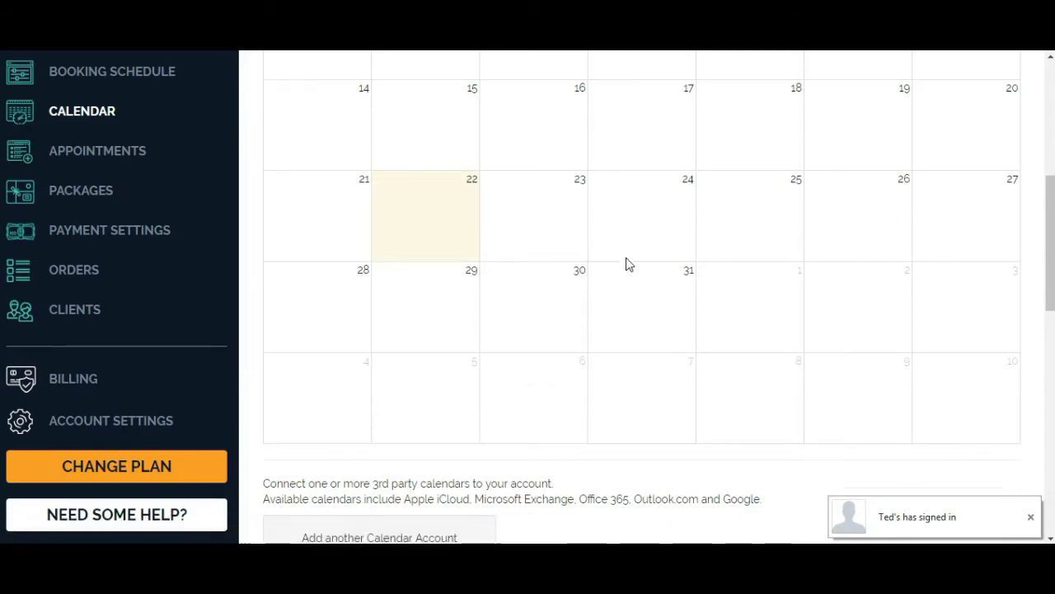
pyautogui.scroll(-4, 627, 262)
pyautogui.scroll(-1, 626, 263)
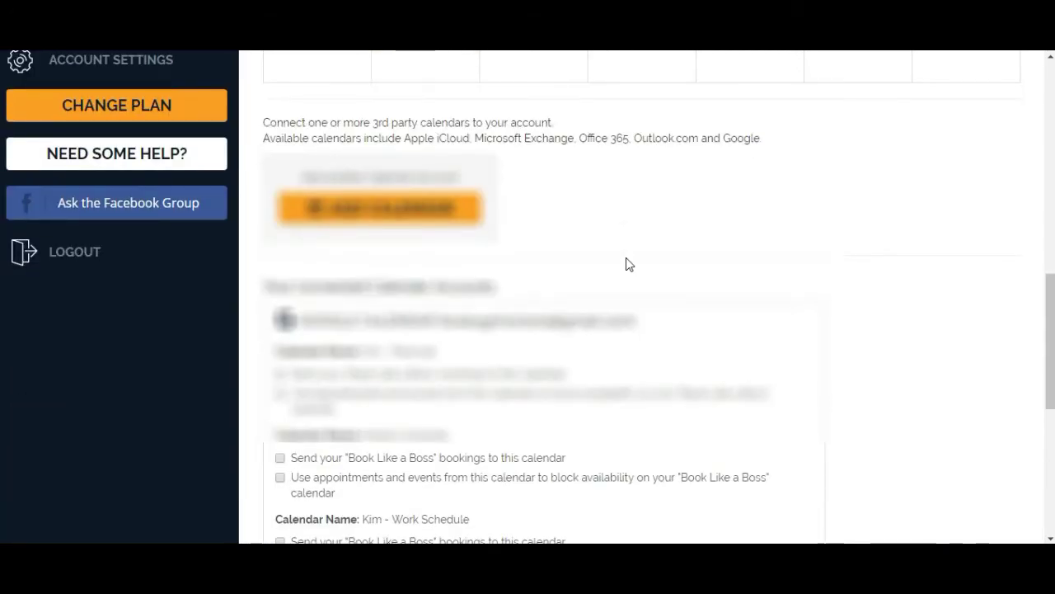
pyautogui.click(710, 225)
pyautogui.scroll(-2, 692, 224)
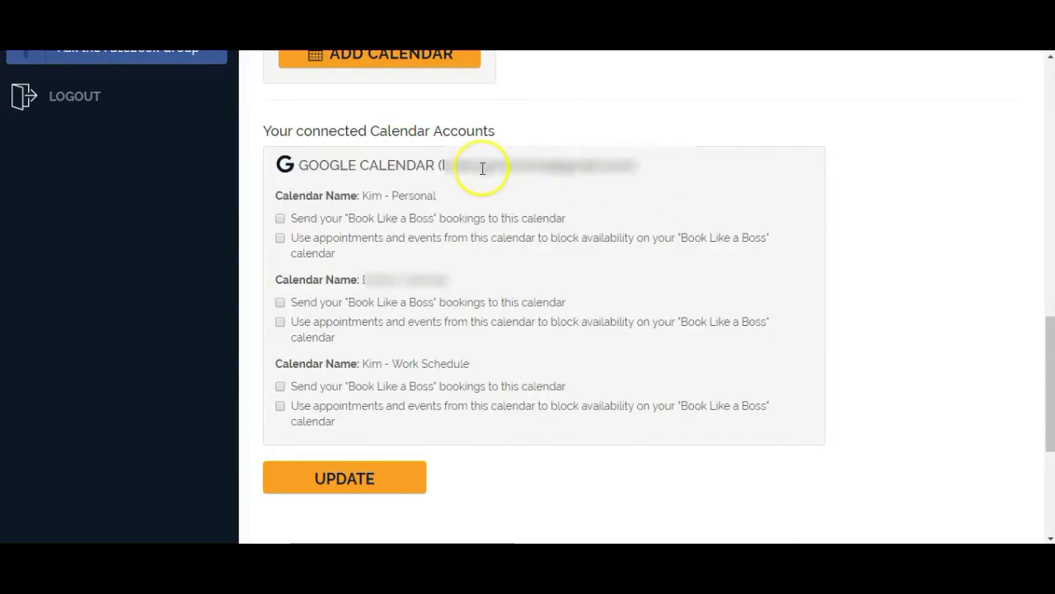
pyautogui.moveTo(487, 360); pyautogui.dragTo(336, 364)
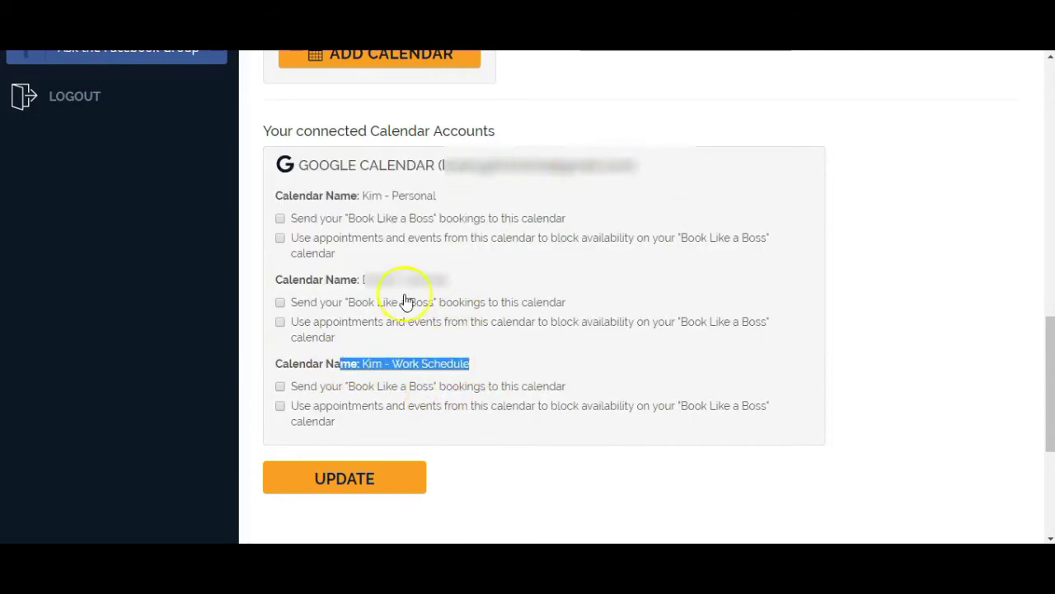
pyautogui.moveTo(437, 195); pyautogui.dragTo(334, 195)
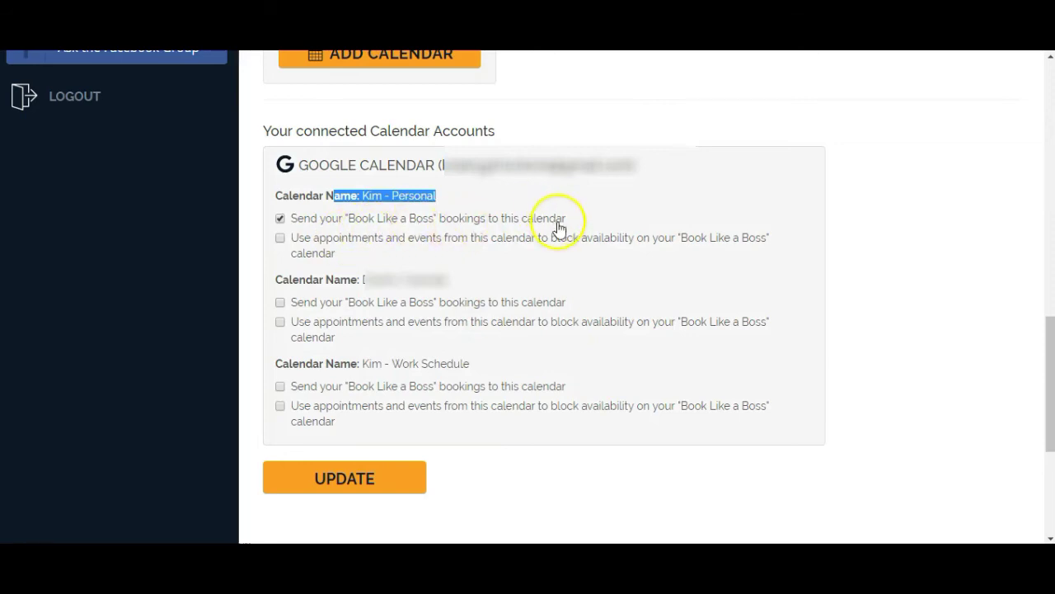
# Set both calendars to receive bookings and block availability, then save with UPDATE.
pyautogui.click(282, 240)
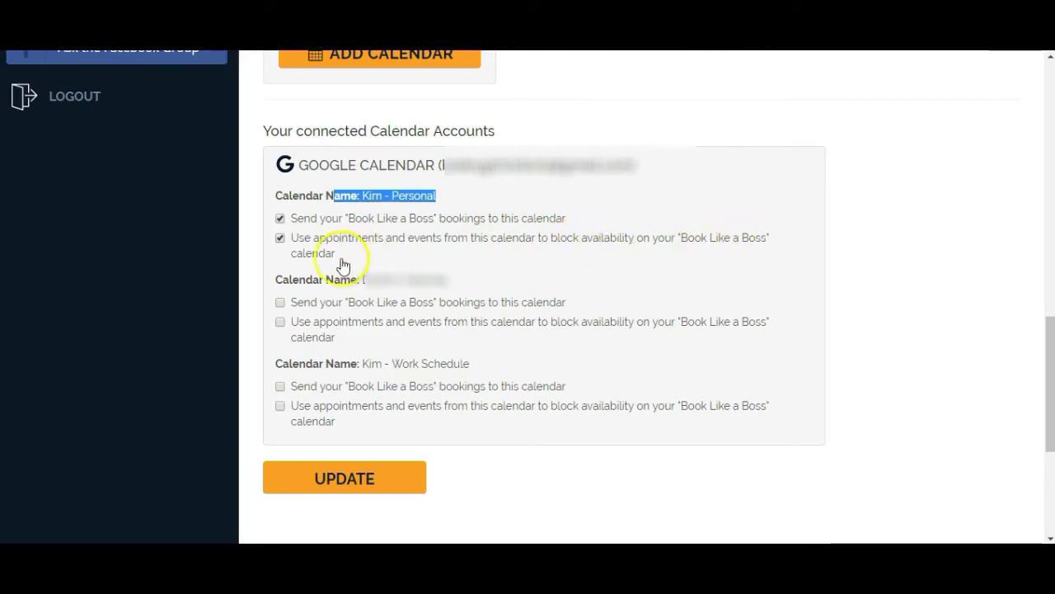
pyautogui.click(281, 386)
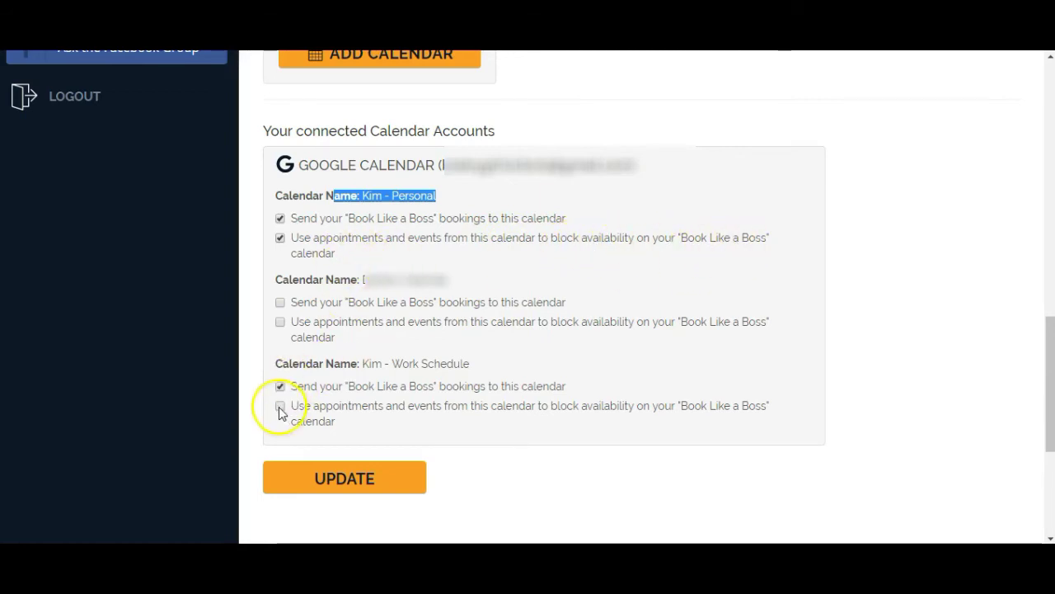
pyautogui.click(280, 406)
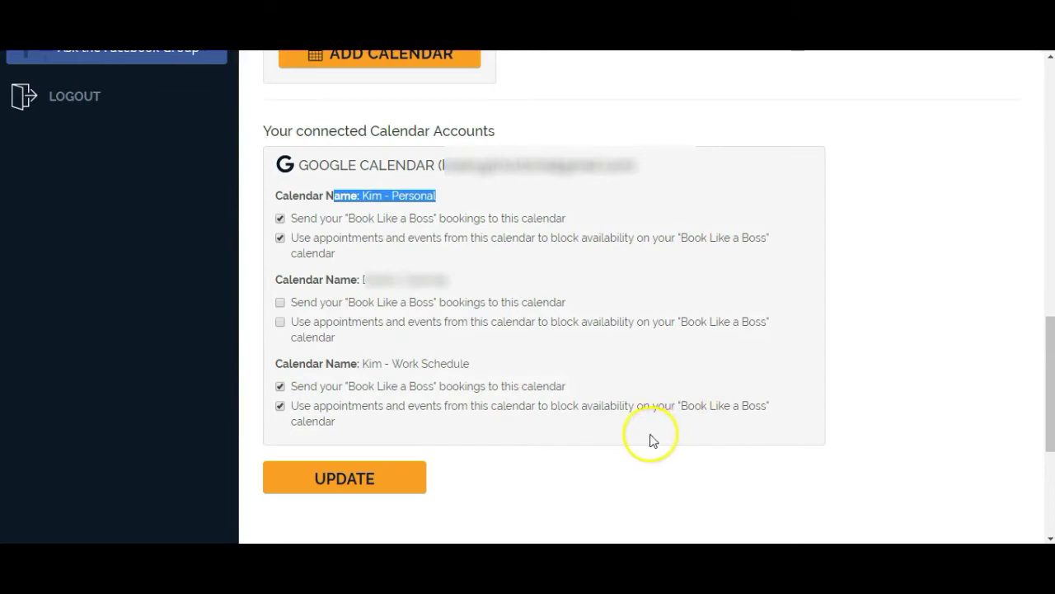
pyautogui.click(650, 440)
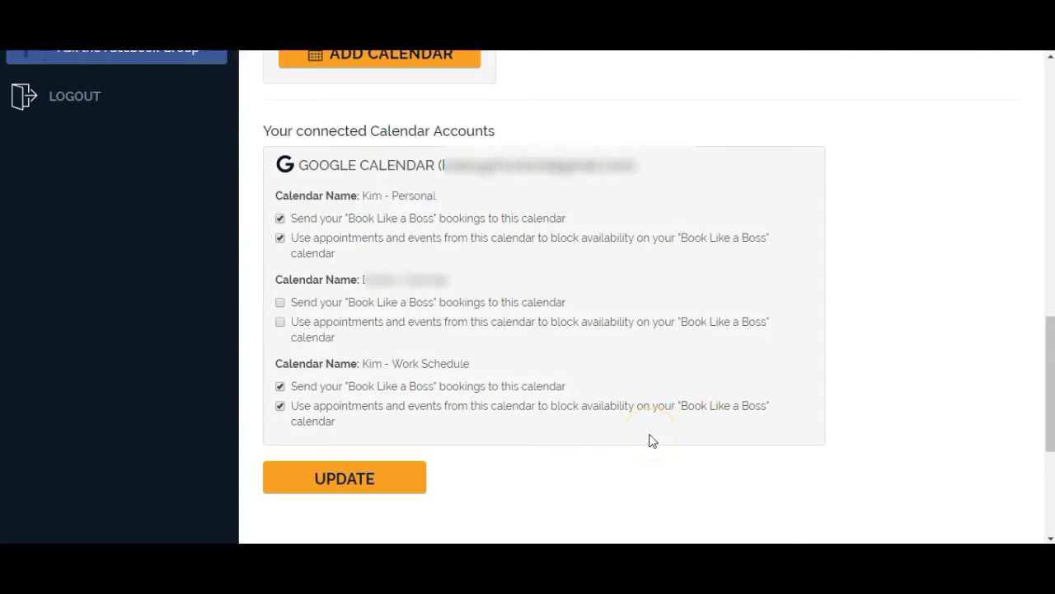
pyautogui.click(649, 446)
pyautogui.click(526, 429)
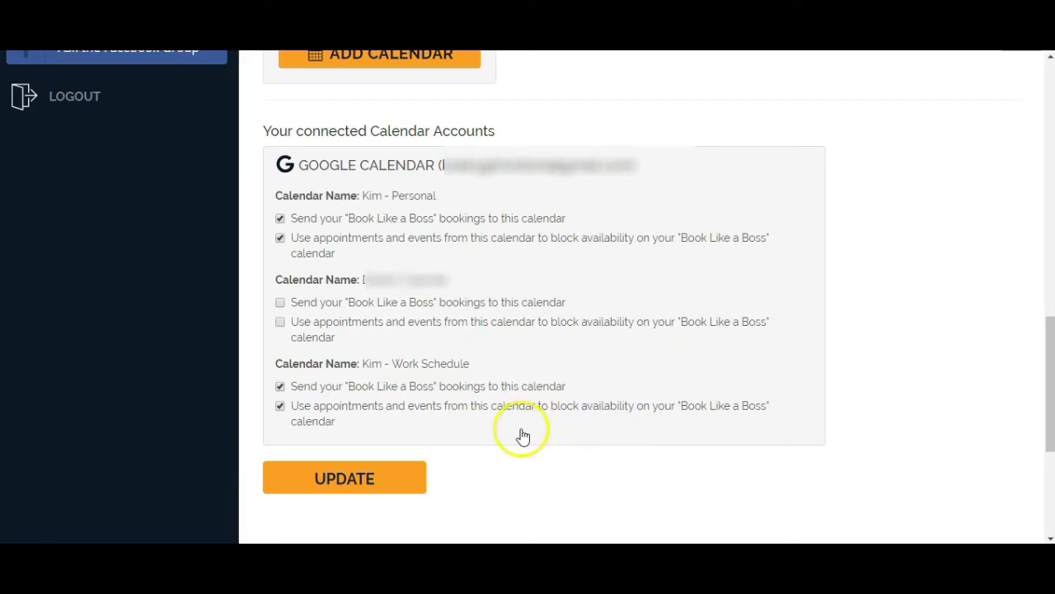
pyautogui.click(312, 513)
pyautogui.click(340, 482)
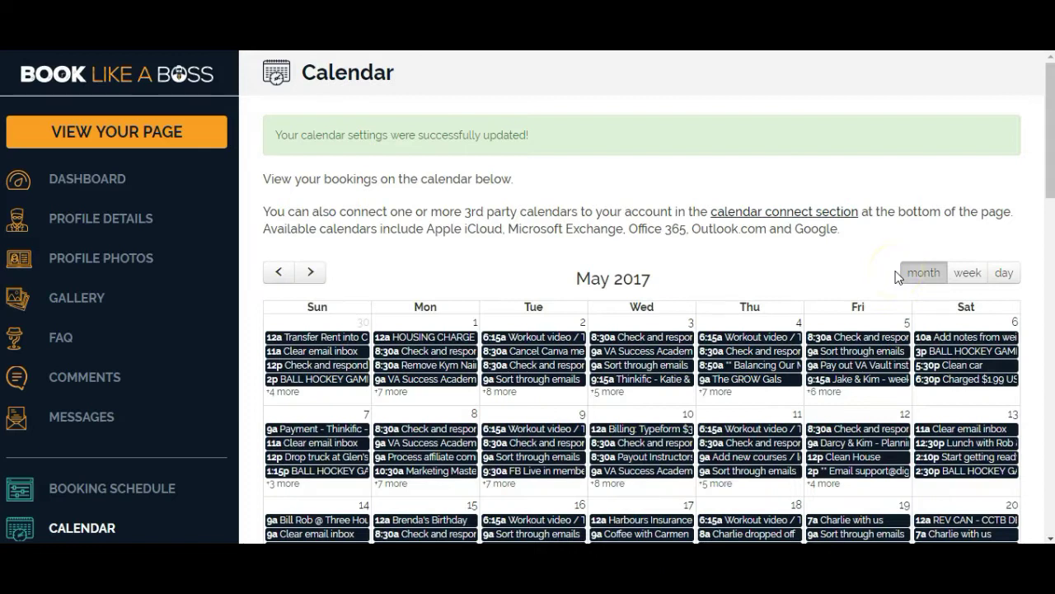
pyautogui.click(865, 184)
pyautogui.scroll(-5, 756, 234)
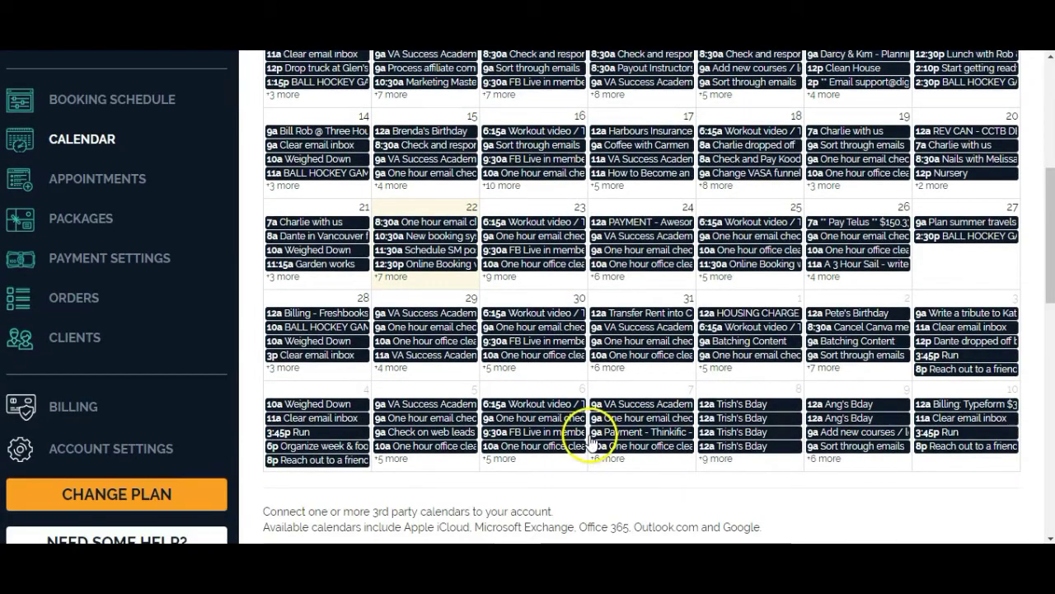
pyautogui.scroll(-3, 535, 367)
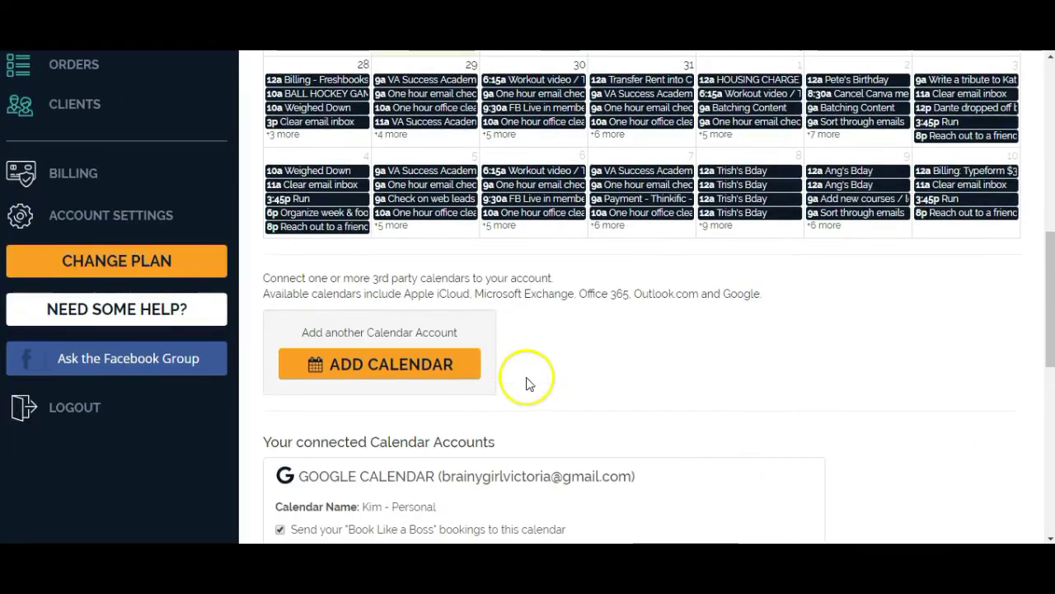
pyautogui.scroll(1, 630, 371)
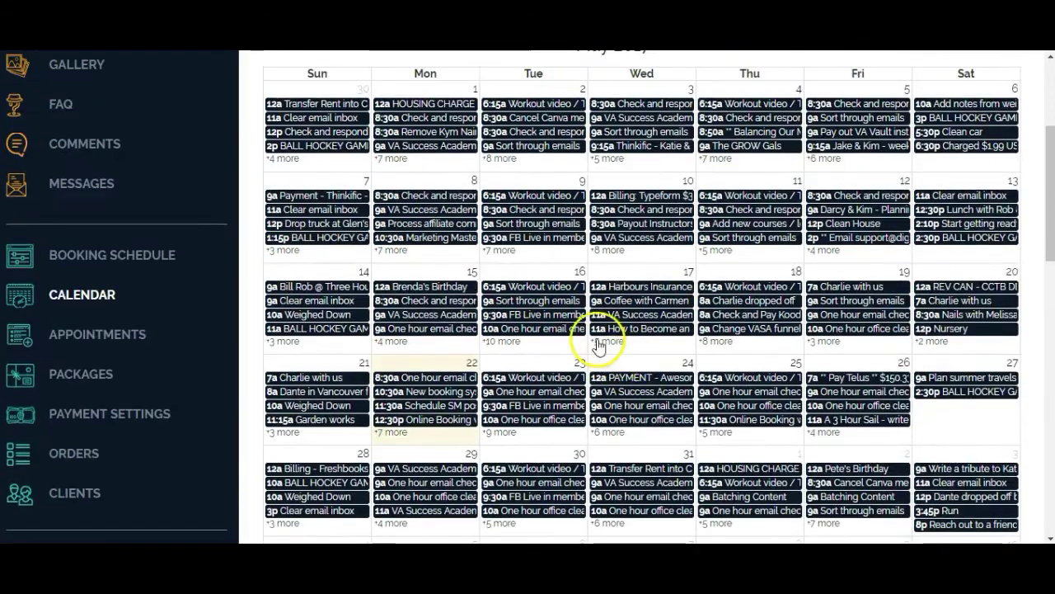
# In Booking Schedule, set the booking cutoff to 0 days and 4 hours.
pyautogui.click(101, 261)
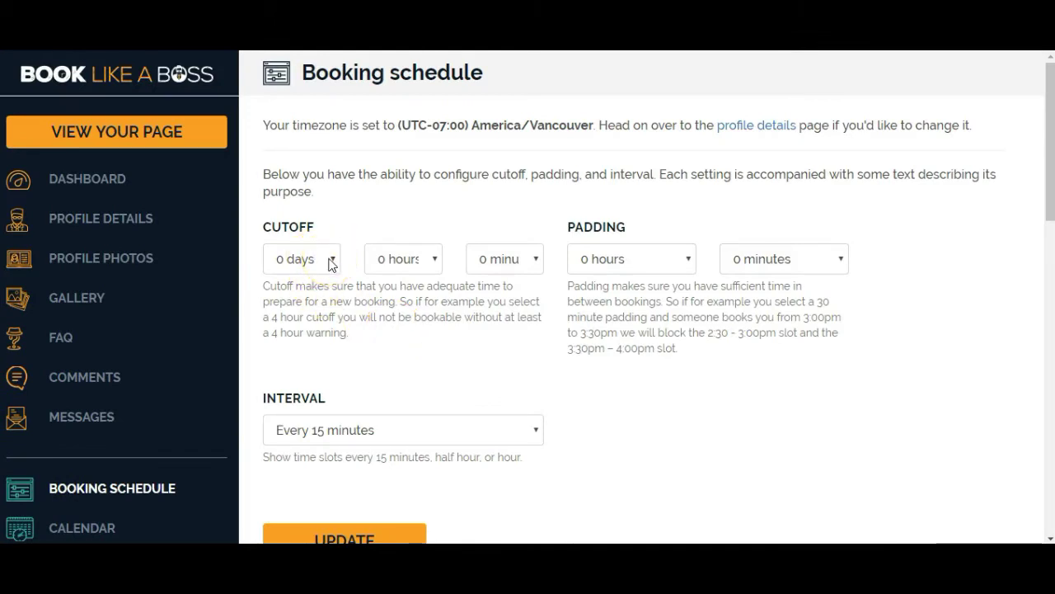
pyautogui.click(330, 260)
pyautogui.click(331, 260)
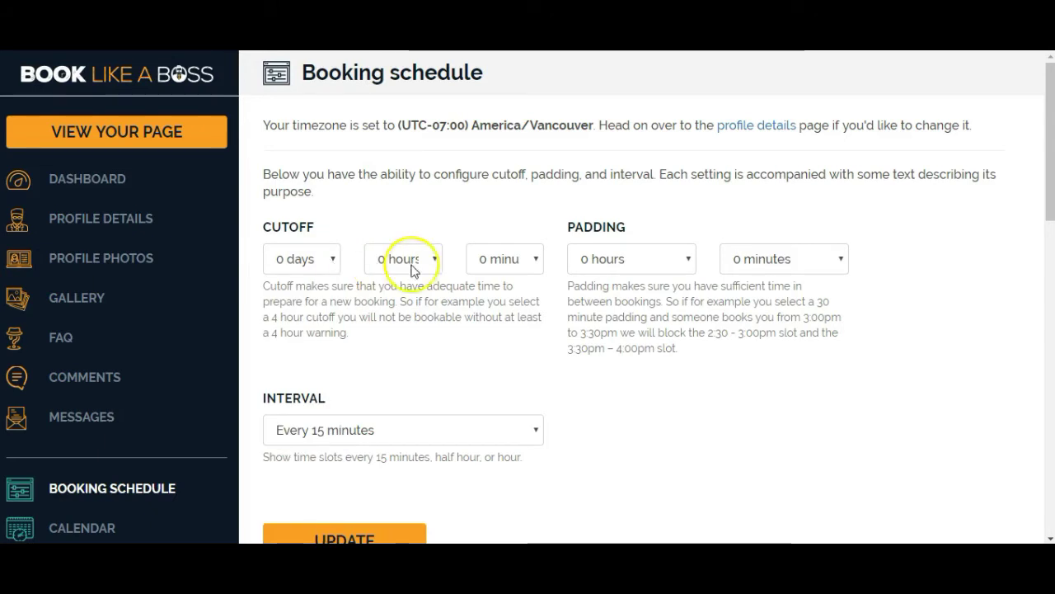
pyautogui.click(417, 261)
pyautogui.click(404, 348)
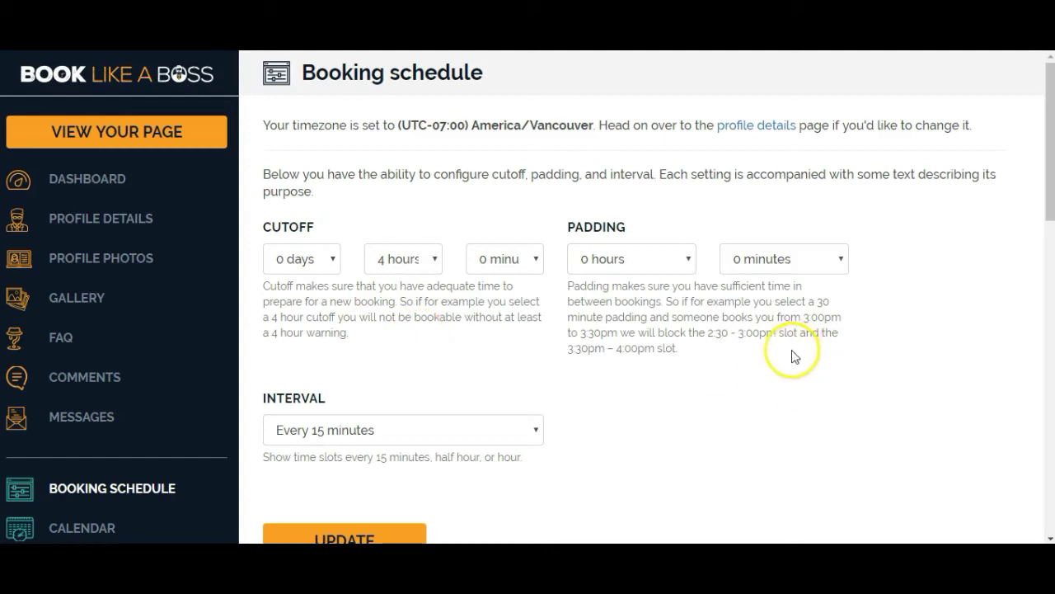
# Set padding between bookings to 0 hours and 30 minutes.
pyautogui.click(655, 264)
pyautogui.click(655, 265)
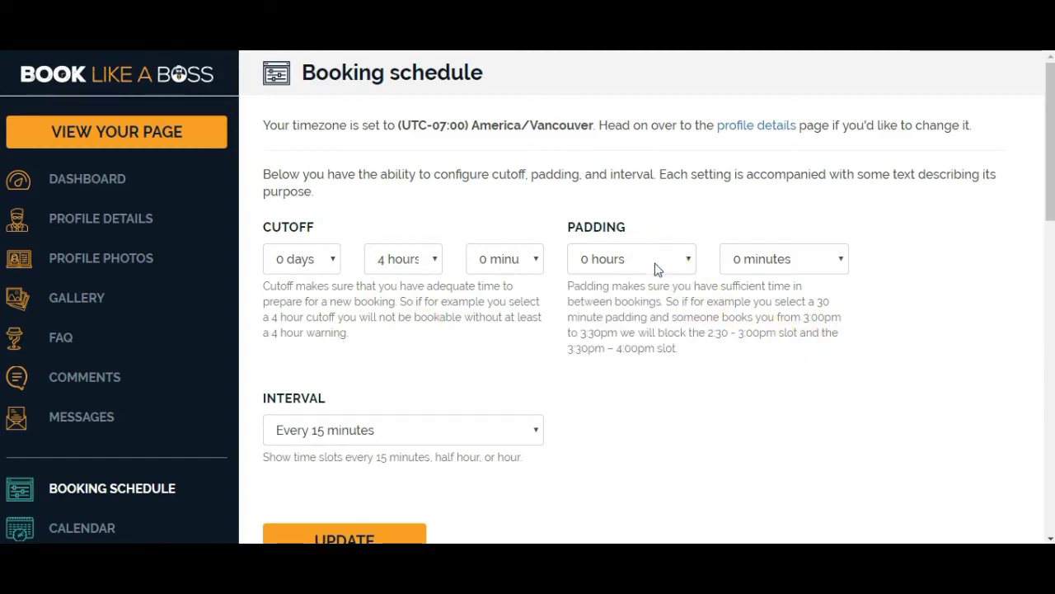
pyautogui.click(827, 261)
pyautogui.click(800, 314)
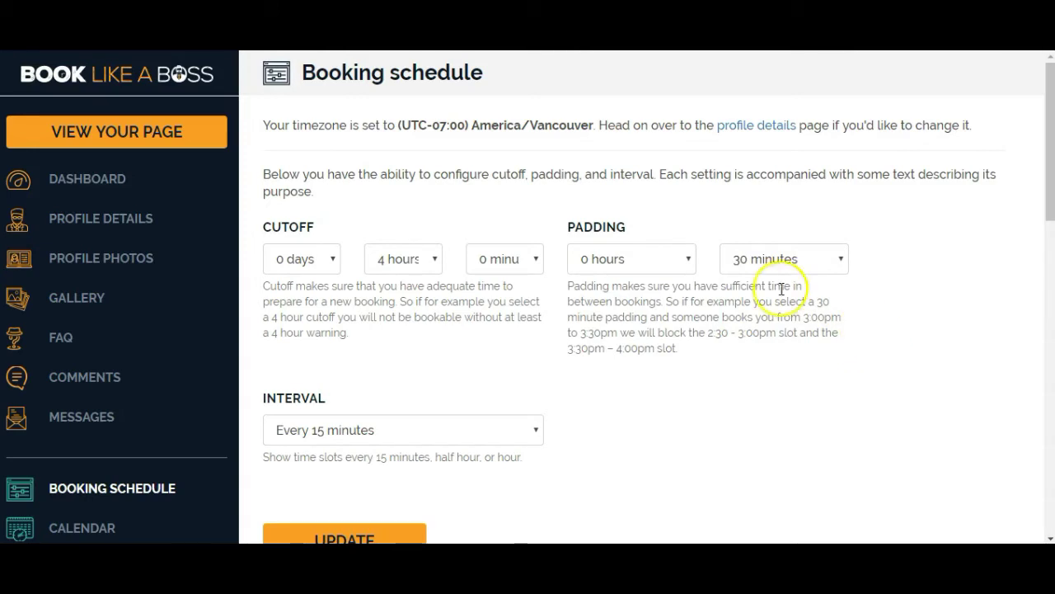
pyautogui.click(684, 262)
pyautogui.click(685, 262)
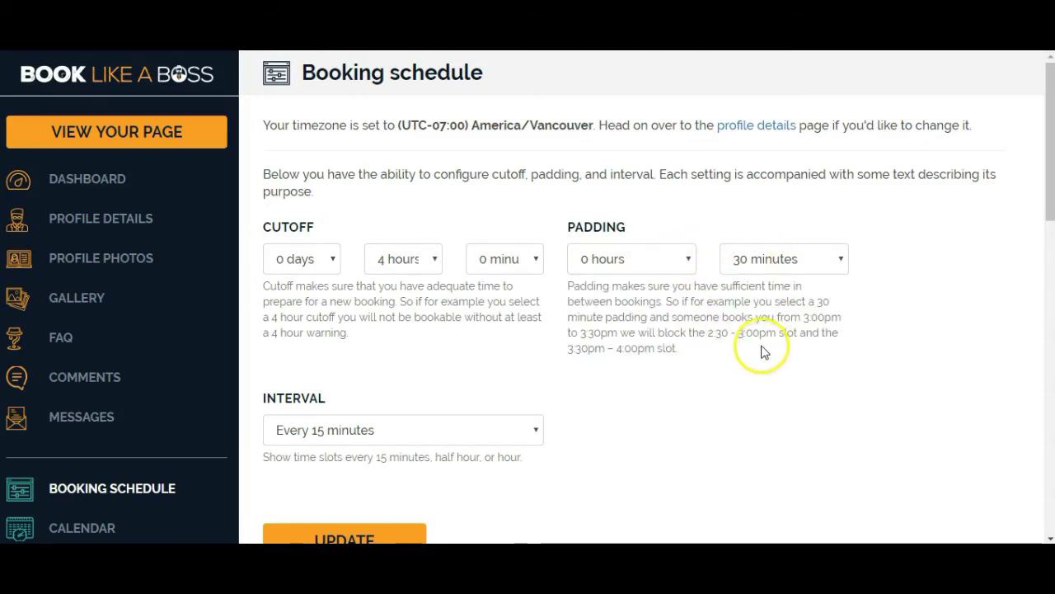
pyautogui.scroll(-2, 681, 308)
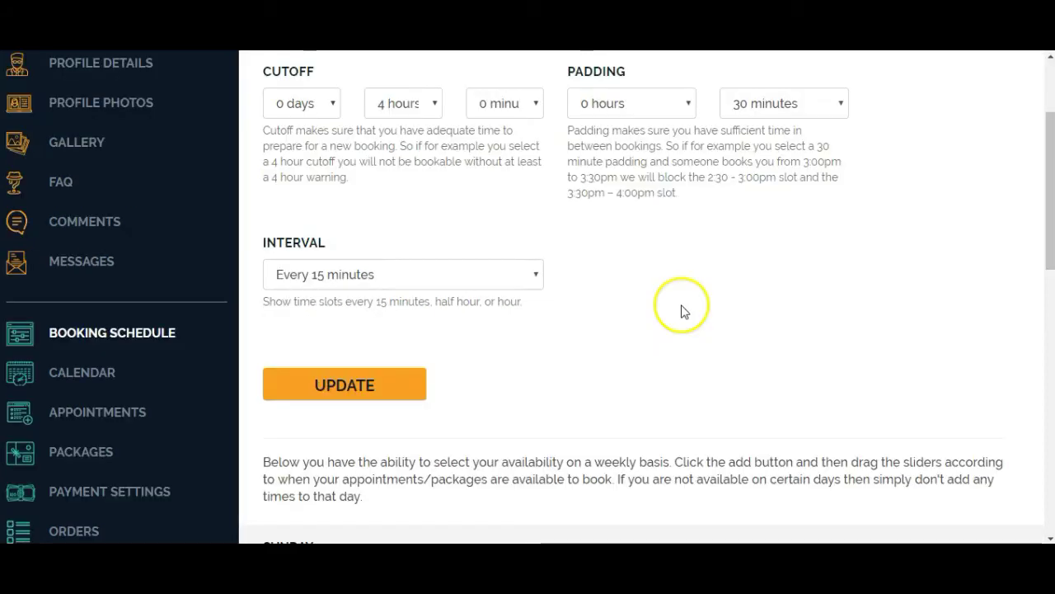
pyautogui.moveTo(266, 302); pyautogui.dragTo(555, 302)
pyautogui.click(531, 309)
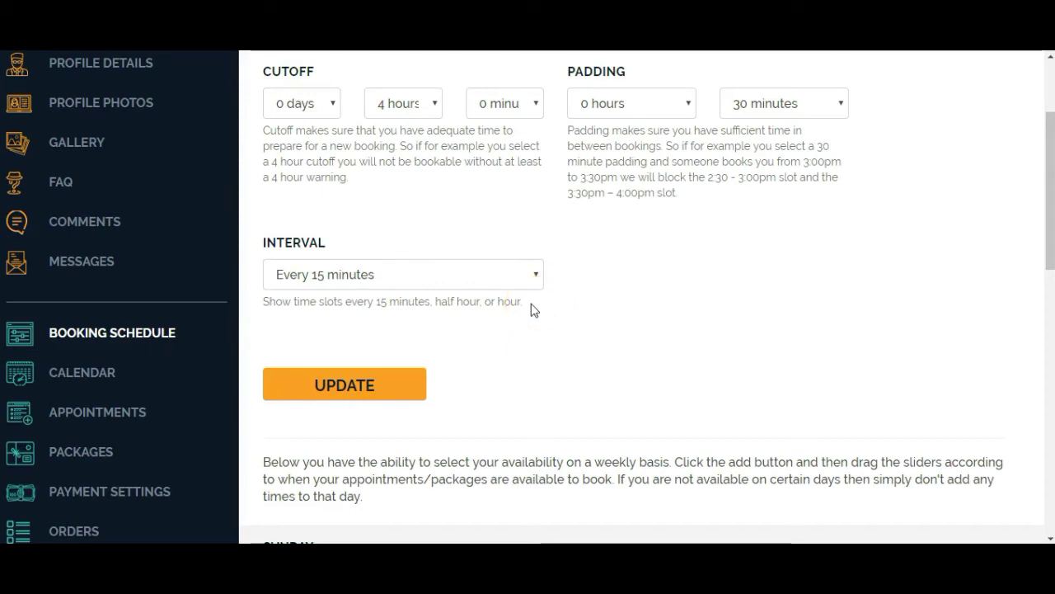
# Keep time slots at every 15 minutes and save the schedule settings.
pyautogui.click(535, 275)
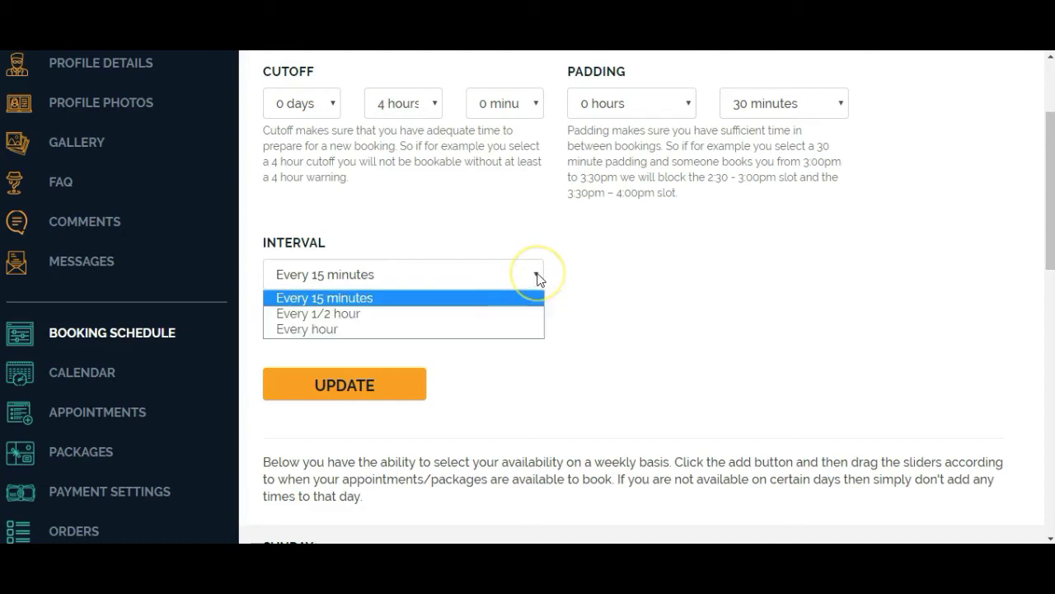
pyautogui.click(509, 314)
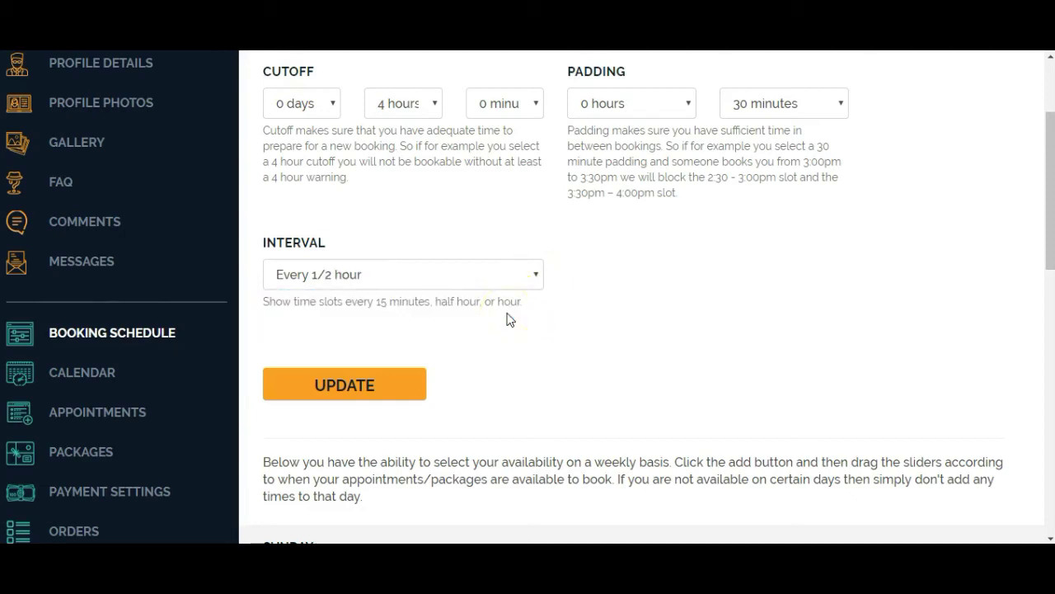
pyautogui.click(487, 282)
pyautogui.click(462, 299)
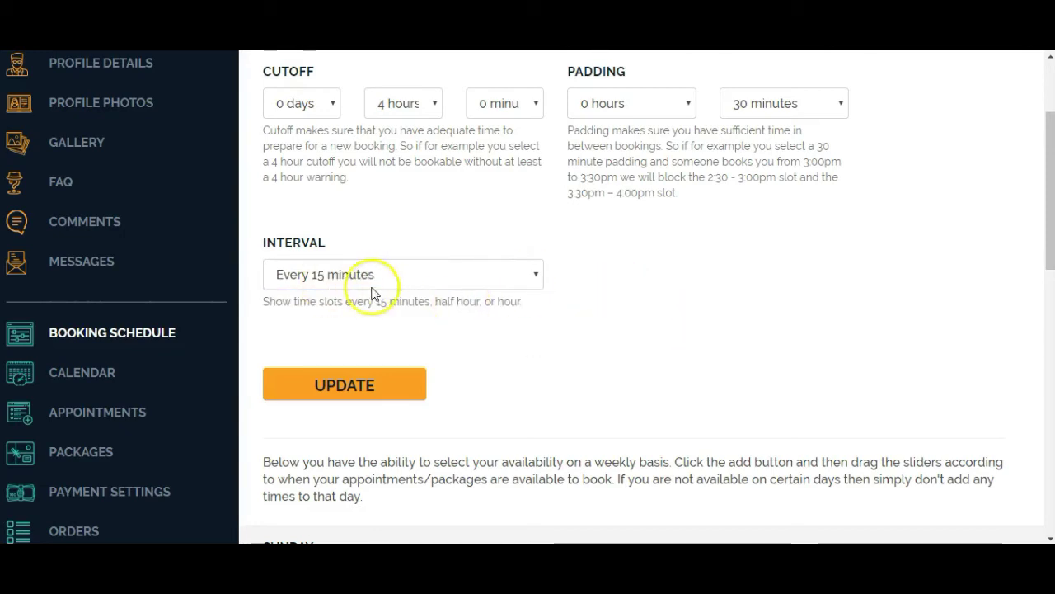
pyautogui.click(334, 393)
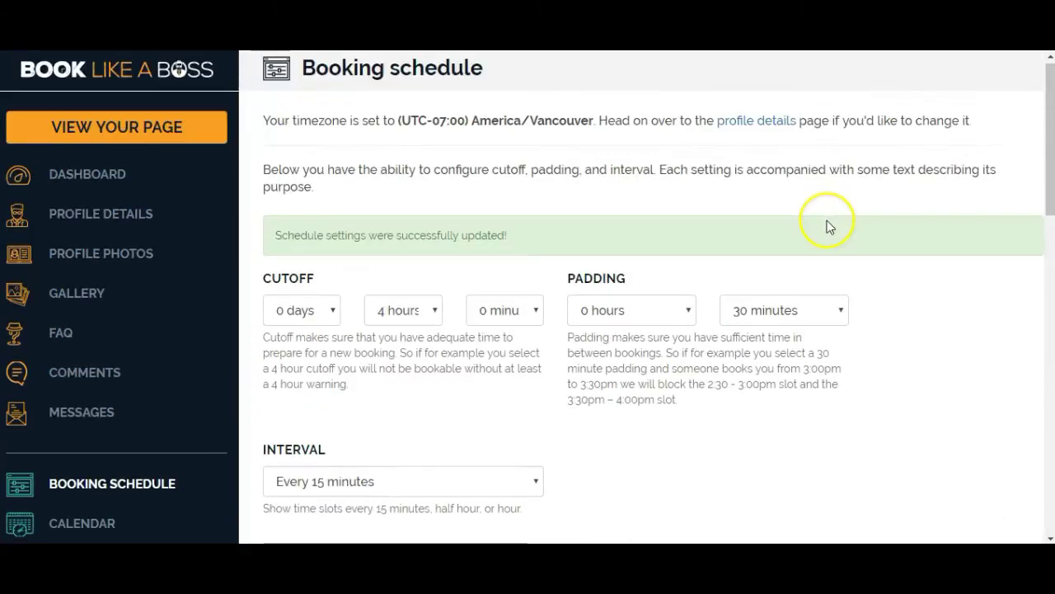
# Clear Sunday's and Saturday's availability so weekends have no bookable hours.
pyautogui.scroll(-5, 830, 227)
pyautogui.scroll(-3, 830, 228)
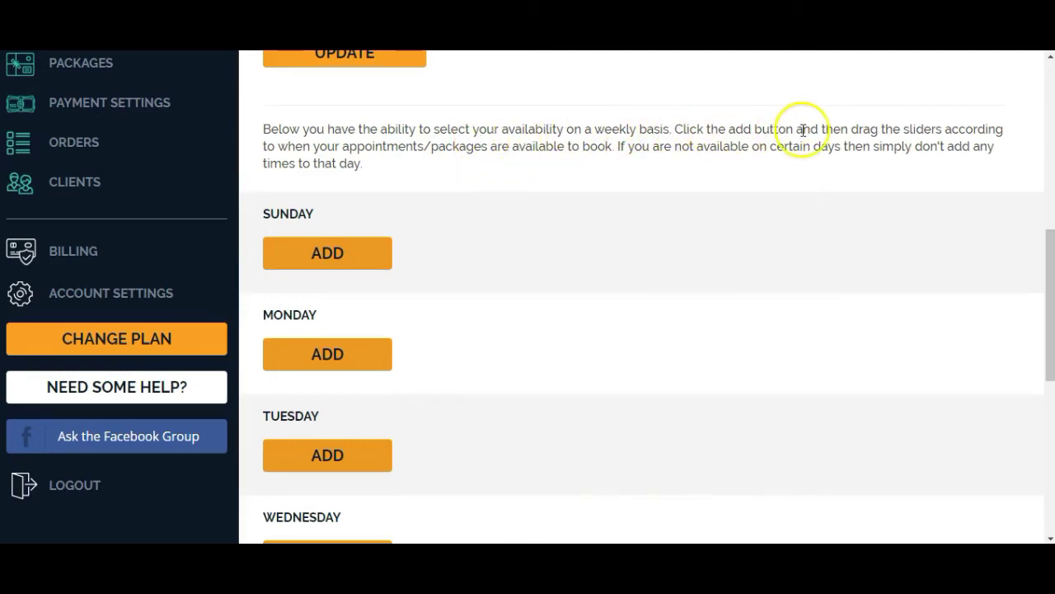
pyautogui.scroll(-1, 532, 271)
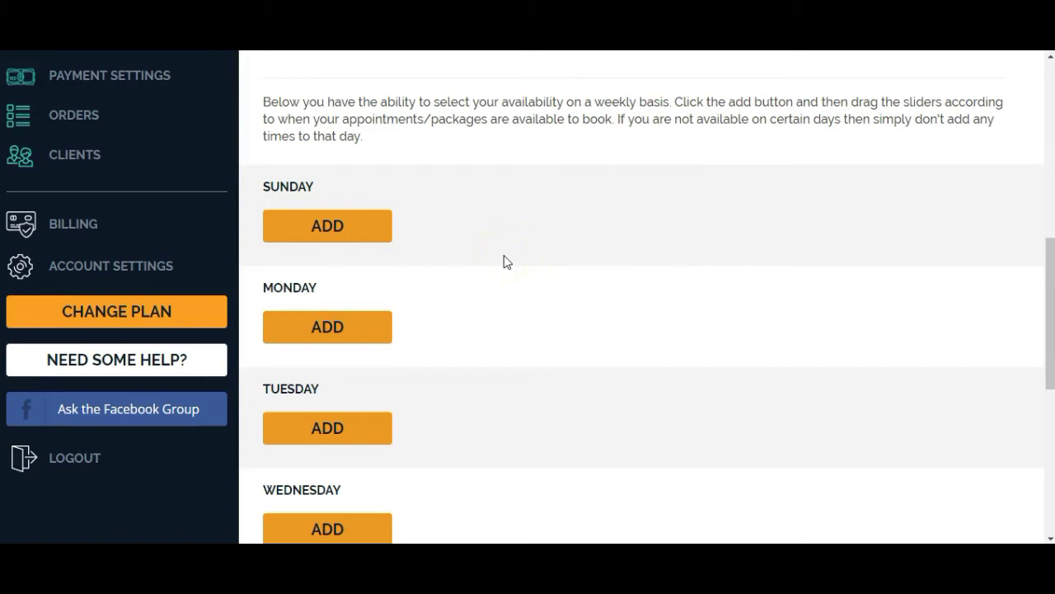
pyautogui.click(360, 227)
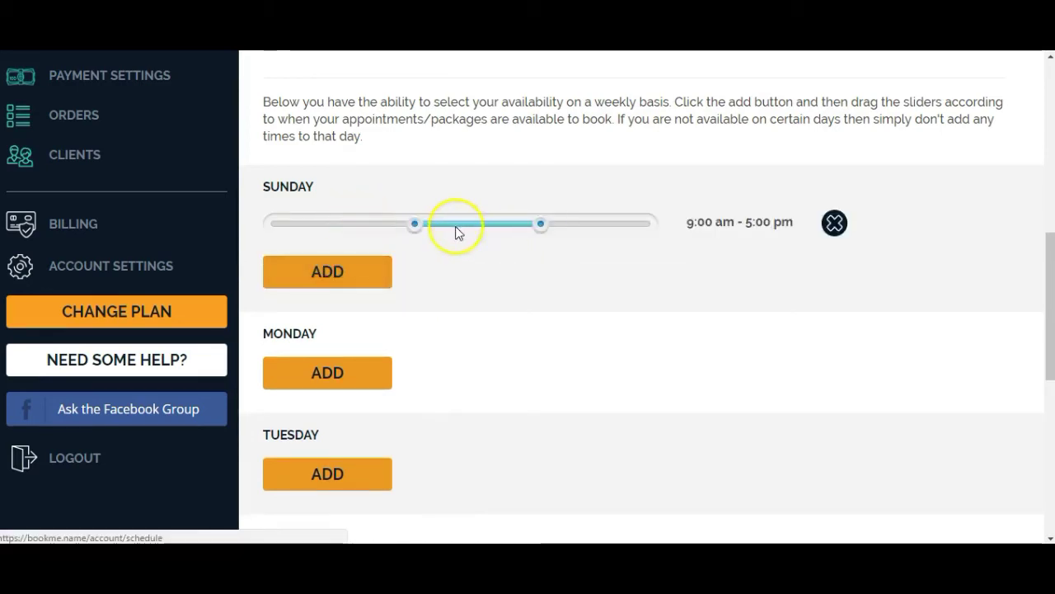
pyautogui.moveTo(542, 227); pyautogui.dragTo(418, 229)
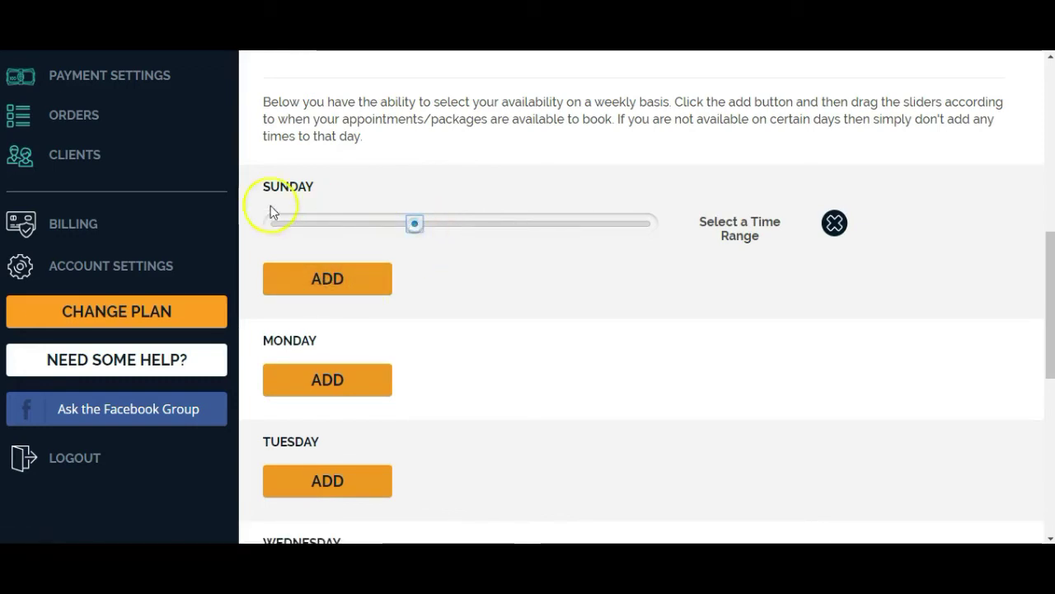
pyautogui.moveTo(414, 230); pyautogui.dragTo(405, 219)
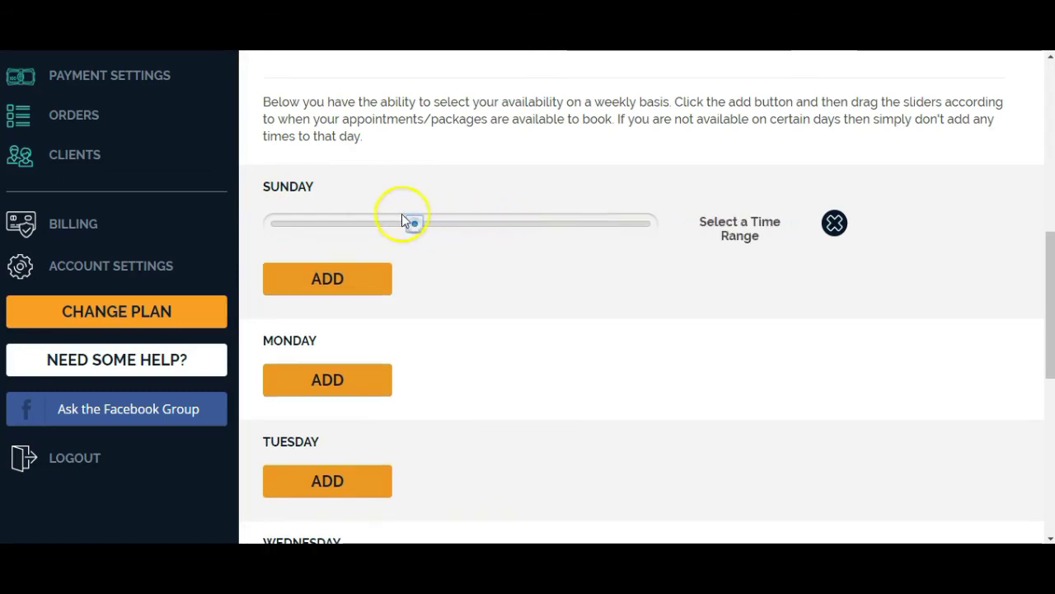
pyautogui.click(329, 280)
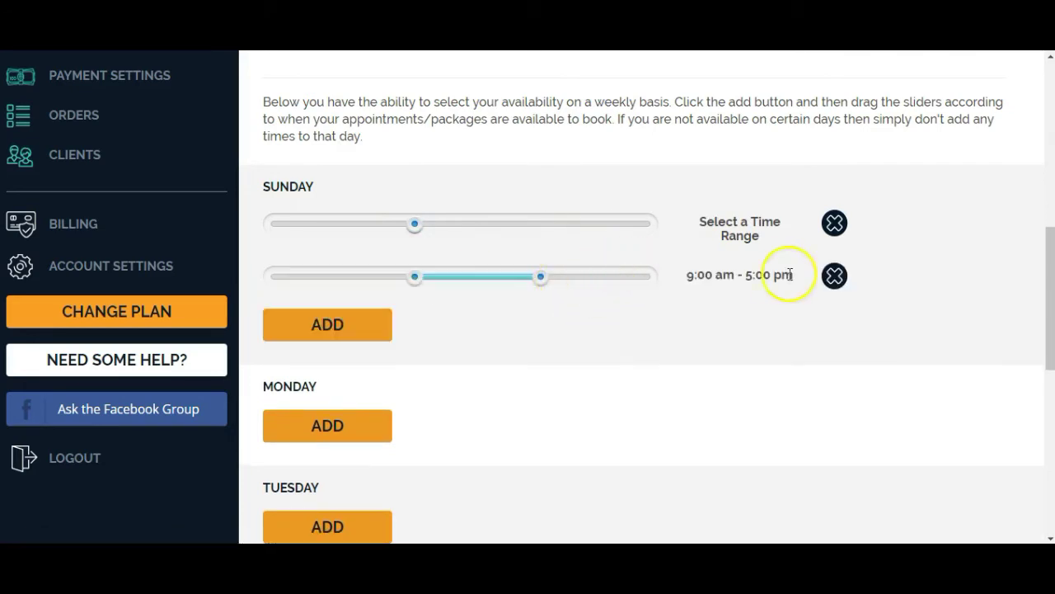
pyautogui.click(834, 275)
pyautogui.click(592, 105)
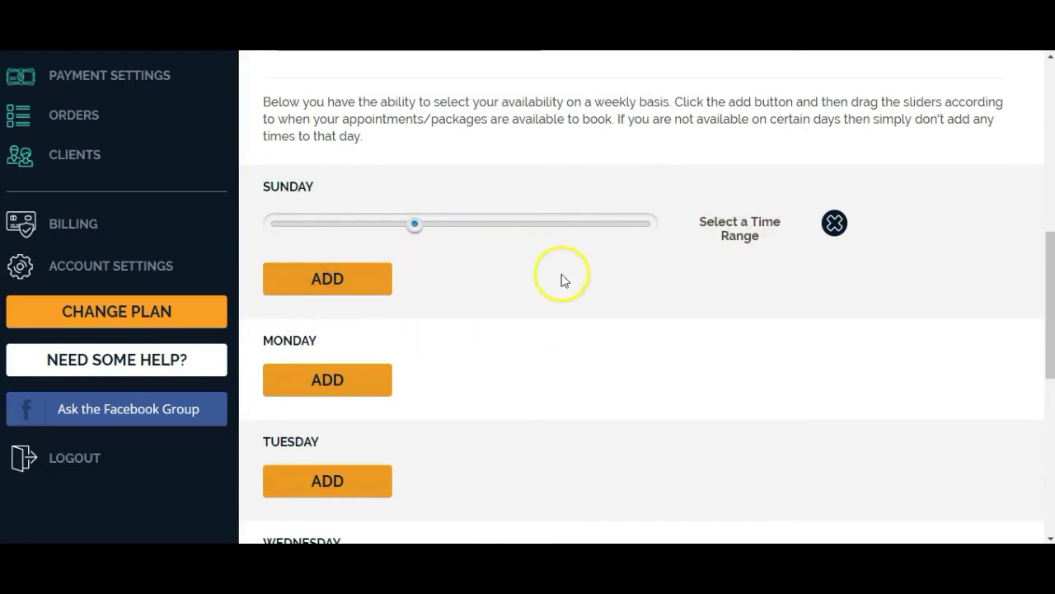
pyautogui.scroll(-6, 559, 261)
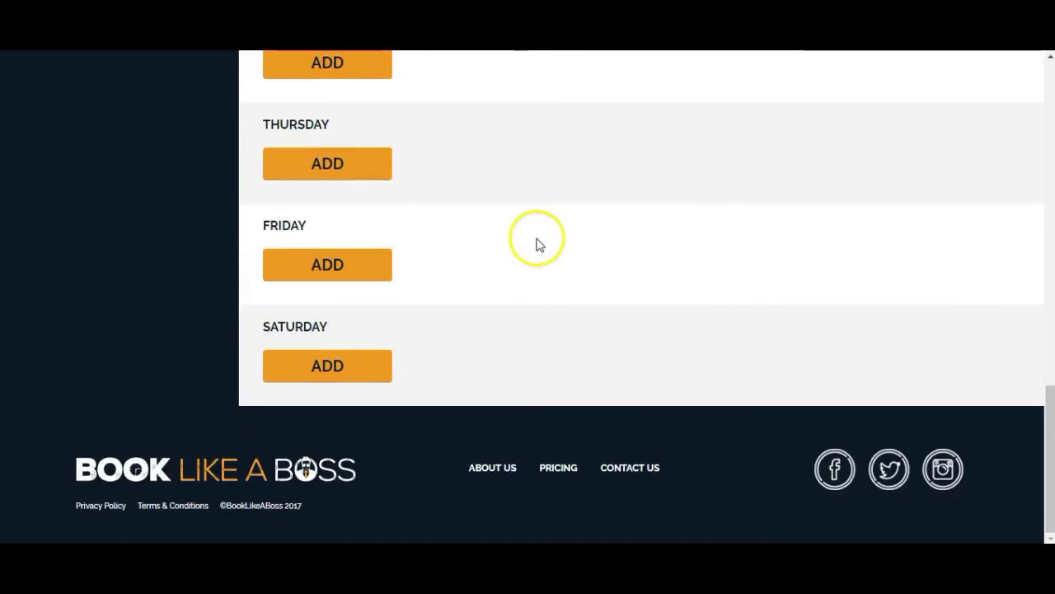
pyautogui.click(342, 366)
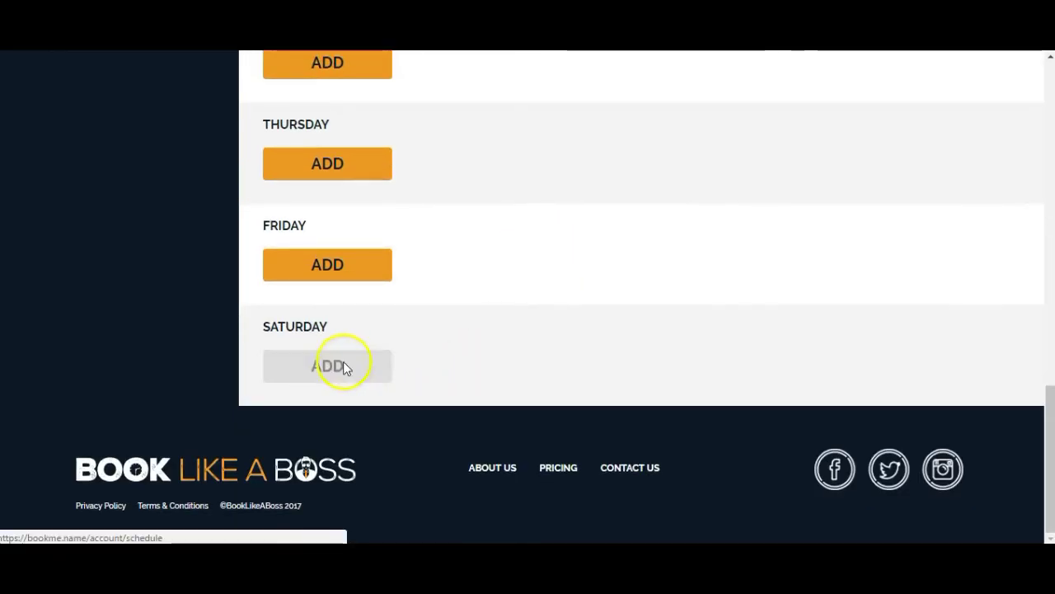
pyautogui.moveTo(541, 363); pyautogui.dragTo(416, 369)
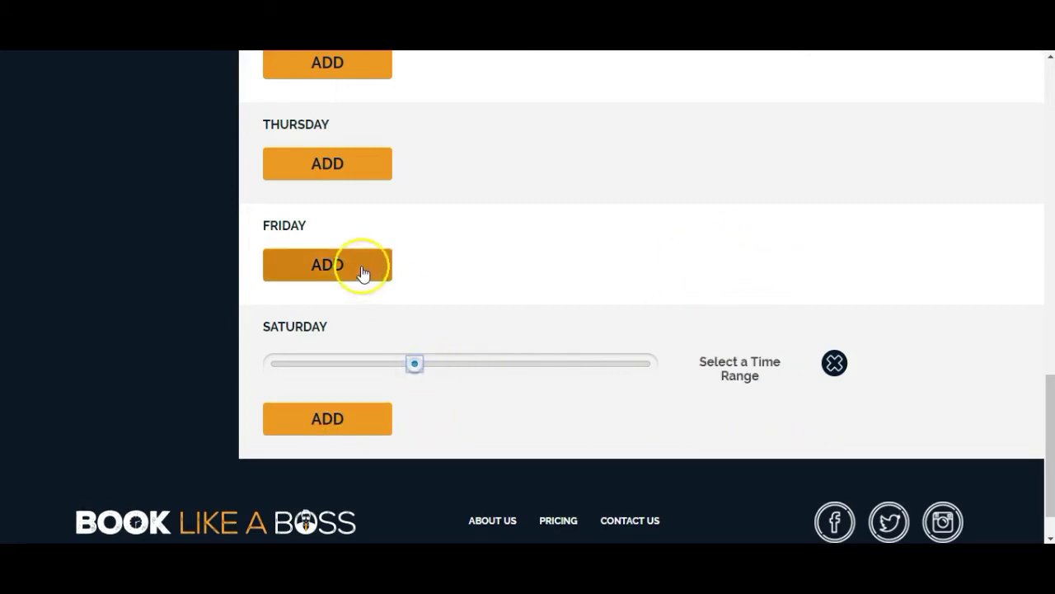
# Limit Friday's availability to 9:00 am–12:30 pm.
pyautogui.click(315, 272)
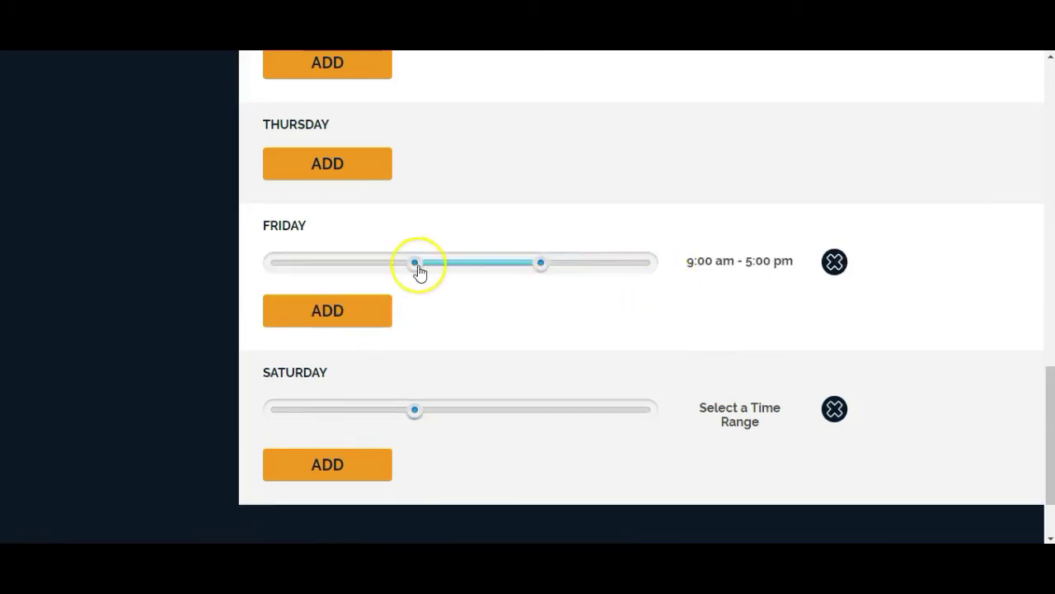
pyautogui.moveTo(543, 264); pyautogui.dragTo(470, 261)
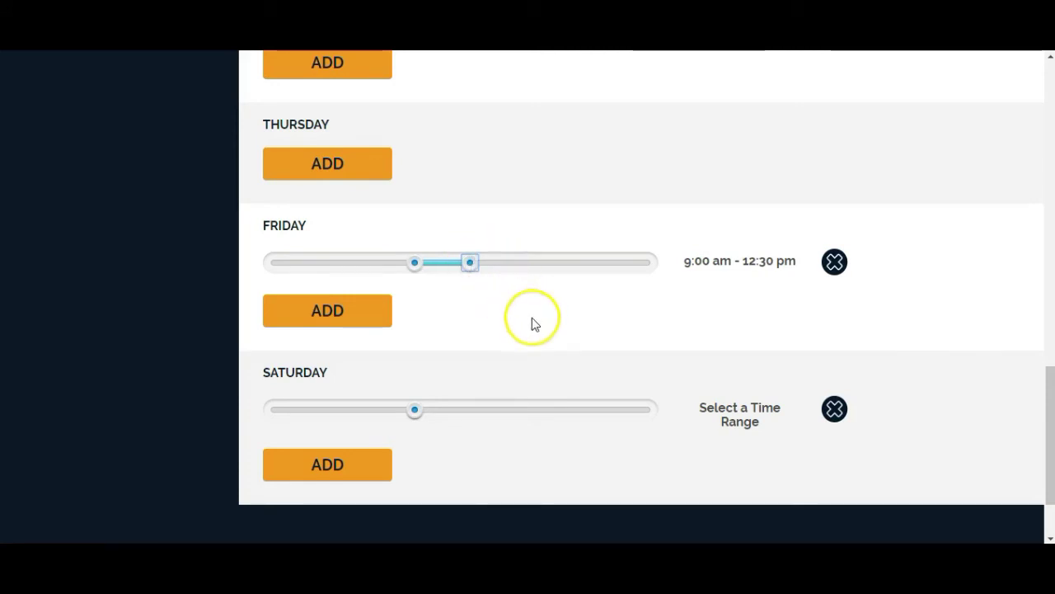
pyautogui.scroll(2, 626, 153)
pyautogui.scroll(1, 487, 161)
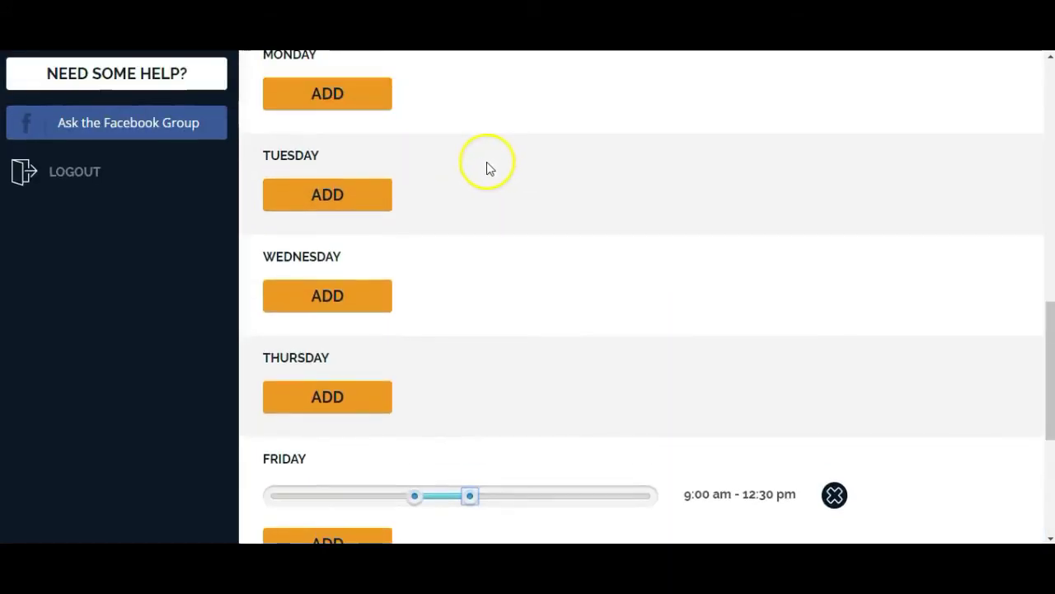
pyautogui.scroll(1, 388, 149)
# Add 9:00 am–5:00 pm ranges for Monday, Tuesday, Wednesday and Thursday.
pyautogui.click(336, 183)
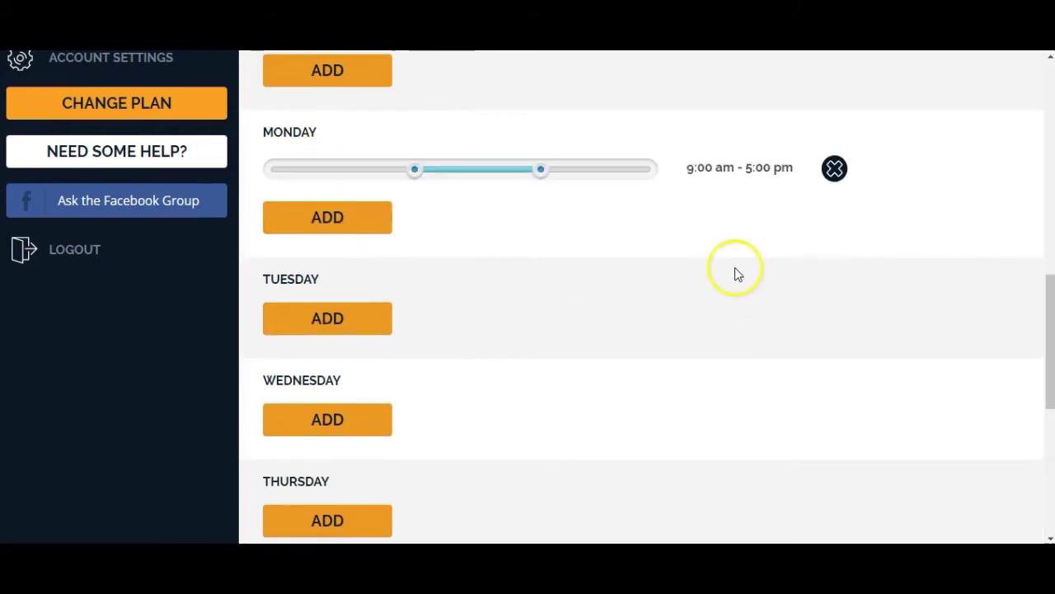
pyautogui.click(314, 326)
pyautogui.scroll(-1, 609, 302)
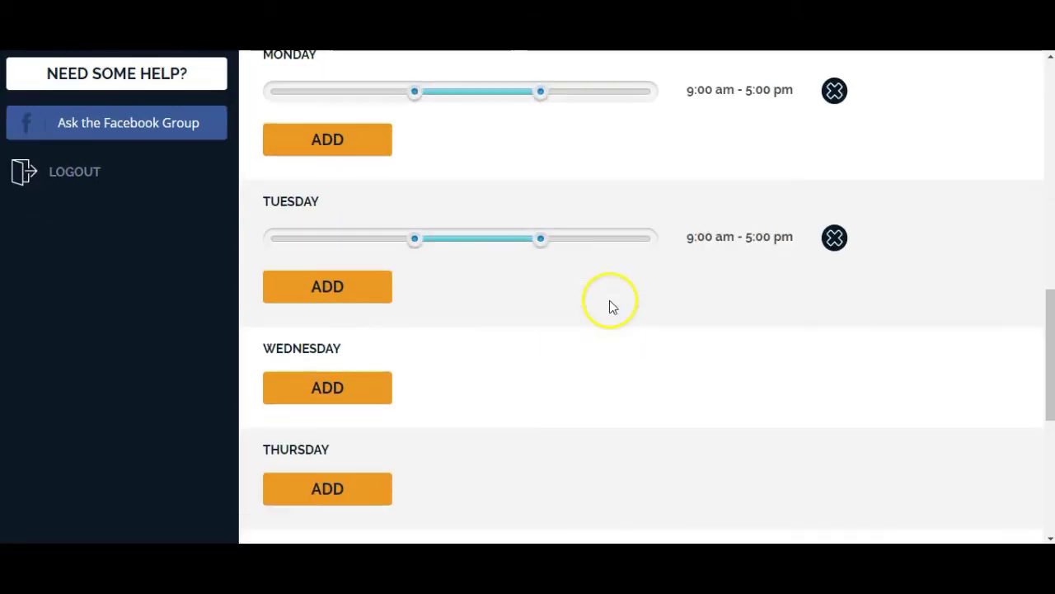
pyautogui.scroll(-1, 629, 311)
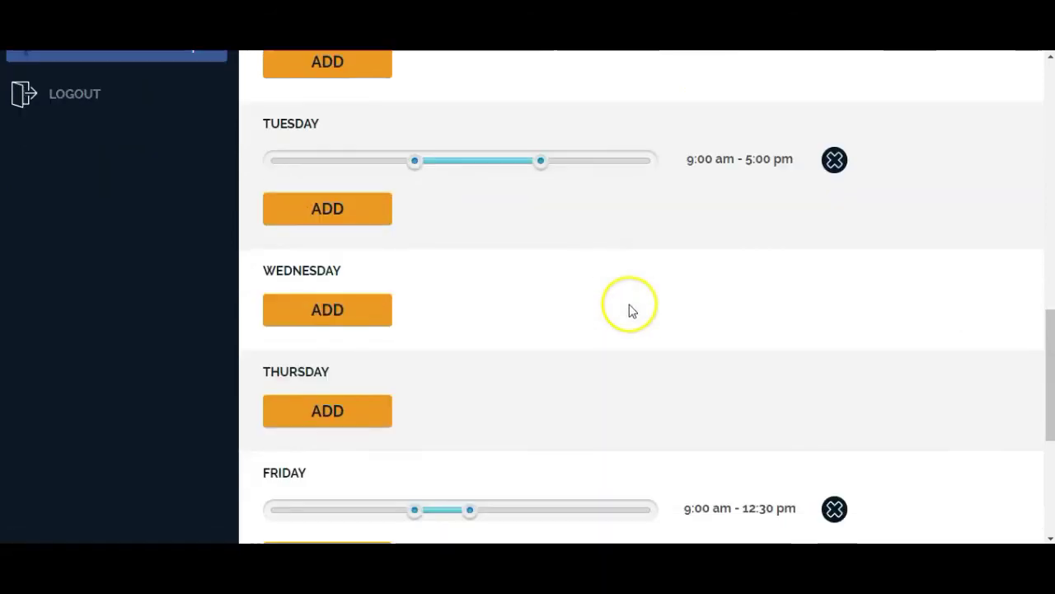
pyautogui.click(327, 310)
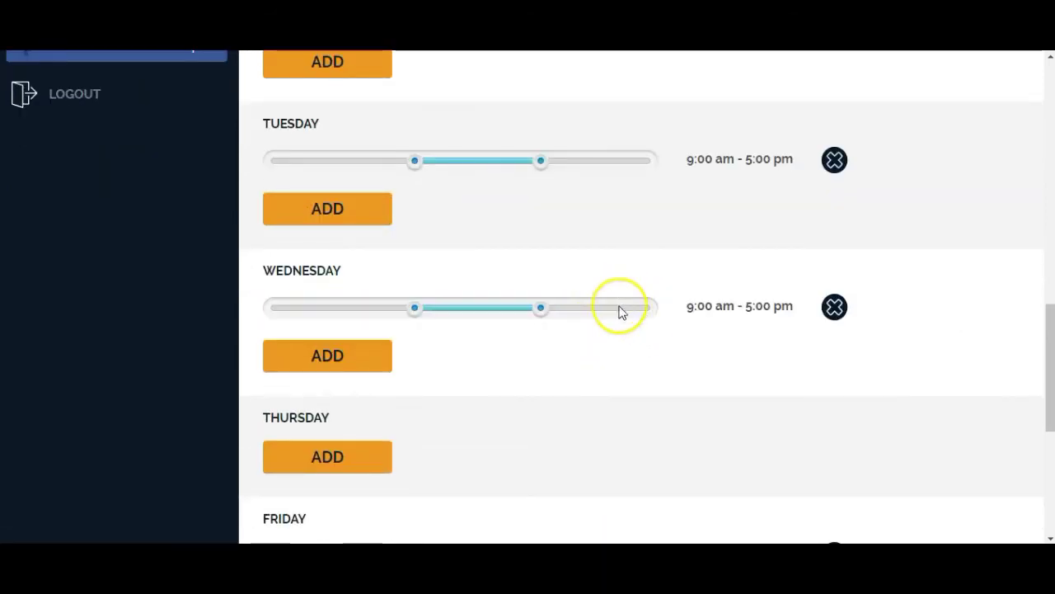
pyautogui.scroll(-2, 622, 312)
pyautogui.click(323, 313)
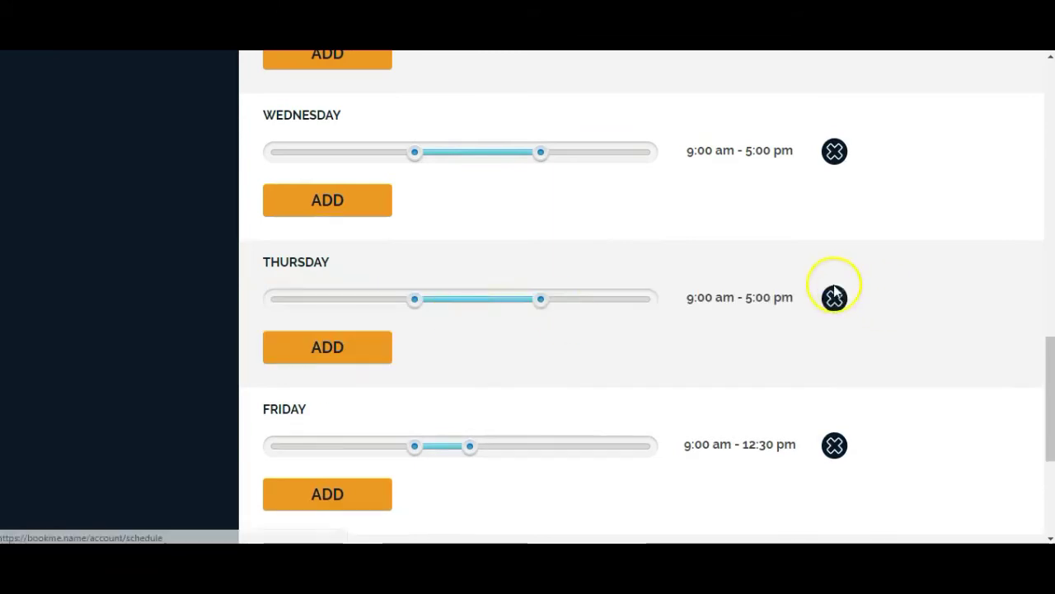
pyautogui.scroll(-4, 742, 289)
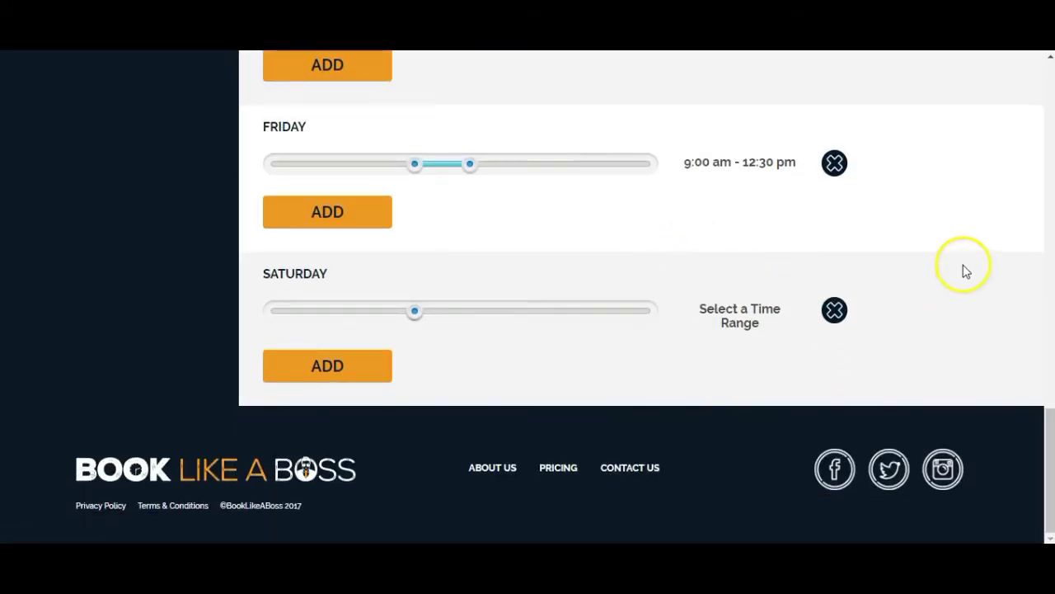
pyautogui.scroll(13, 965, 263)
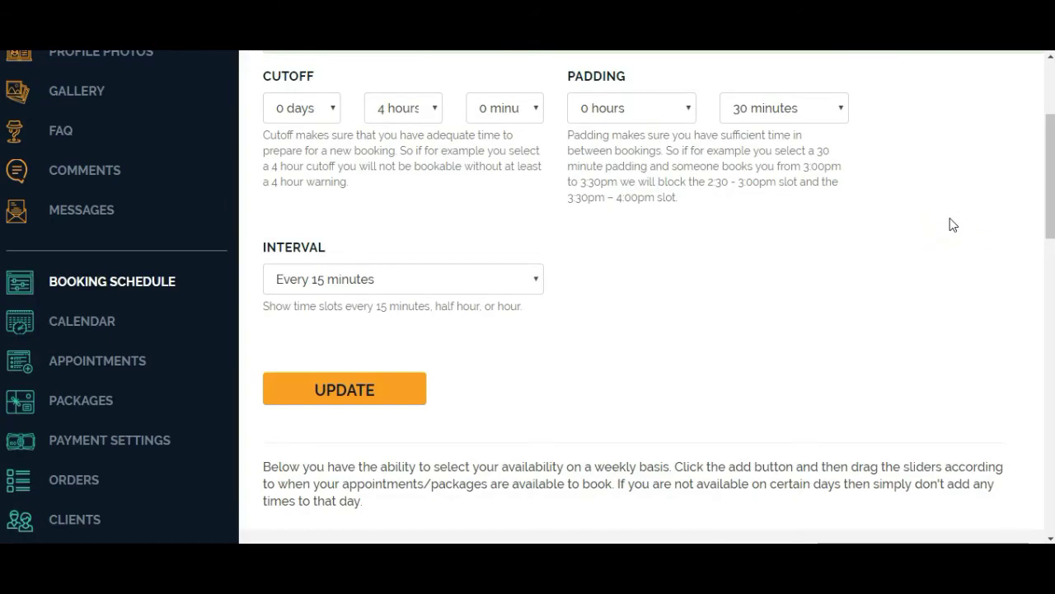
pyautogui.scroll(-4, 950, 222)
pyautogui.scroll(-7, 948, 222)
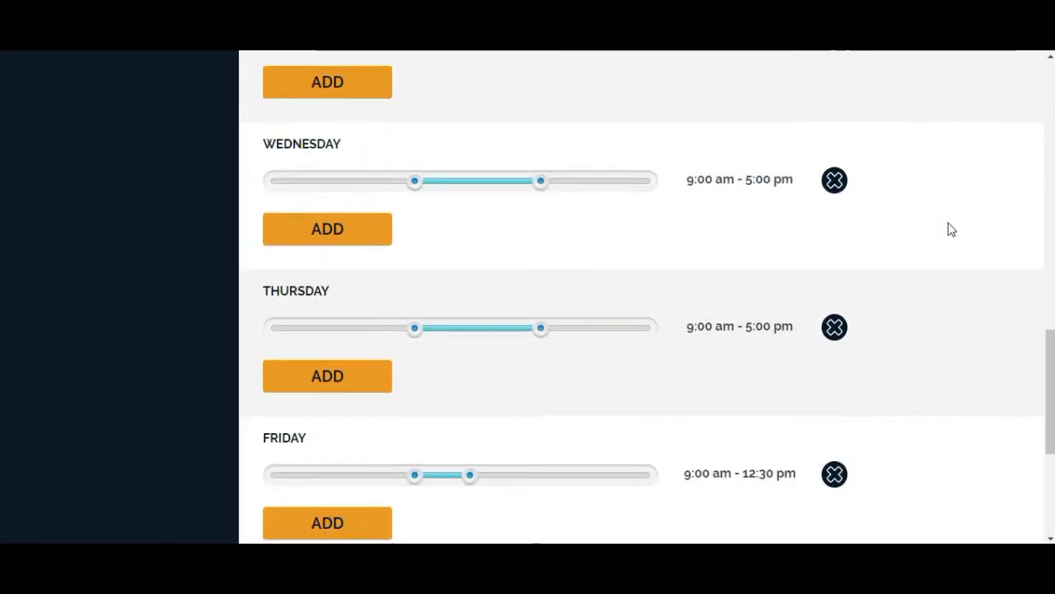
pyautogui.scroll(12, 948, 229)
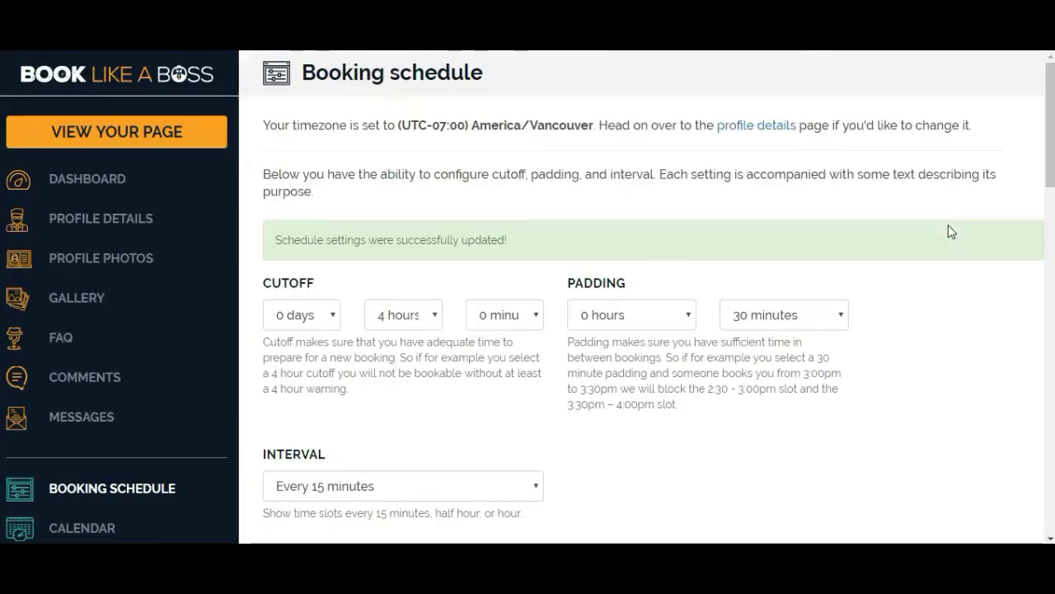
pyautogui.scroll(-5, 118, 247)
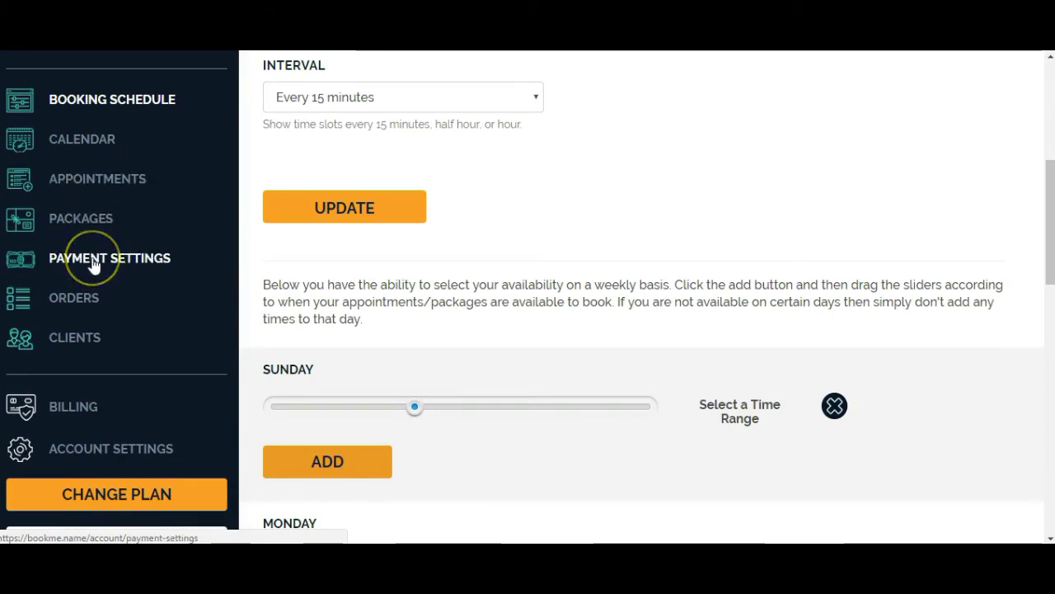
# Enter the PayPal email address in Payment Settings and save it.
pyautogui.click(94, 262)
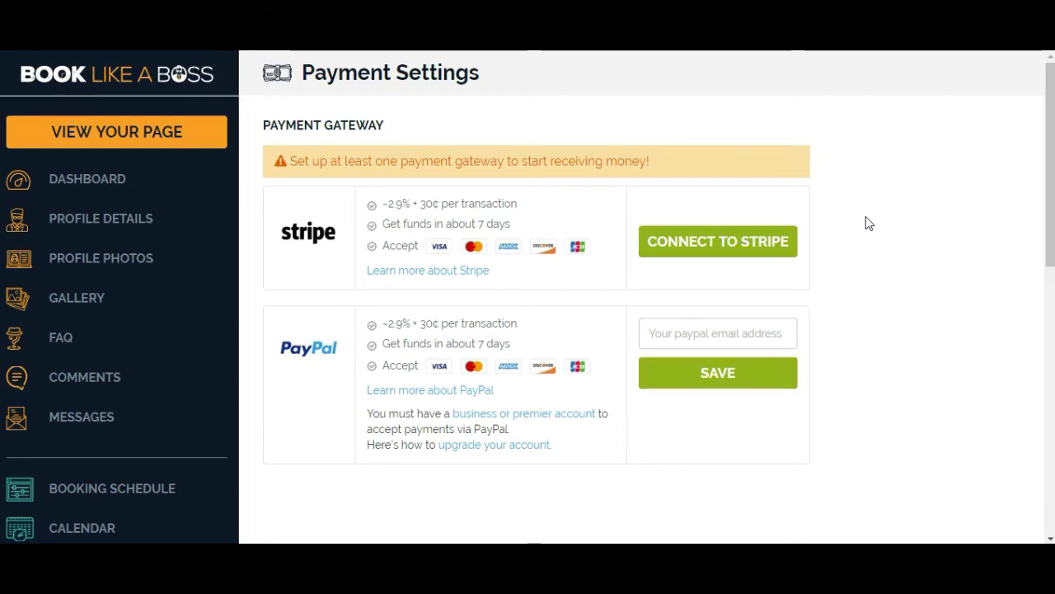
pyautogui.click(864, 214)
pyautogui.click(889, 353)
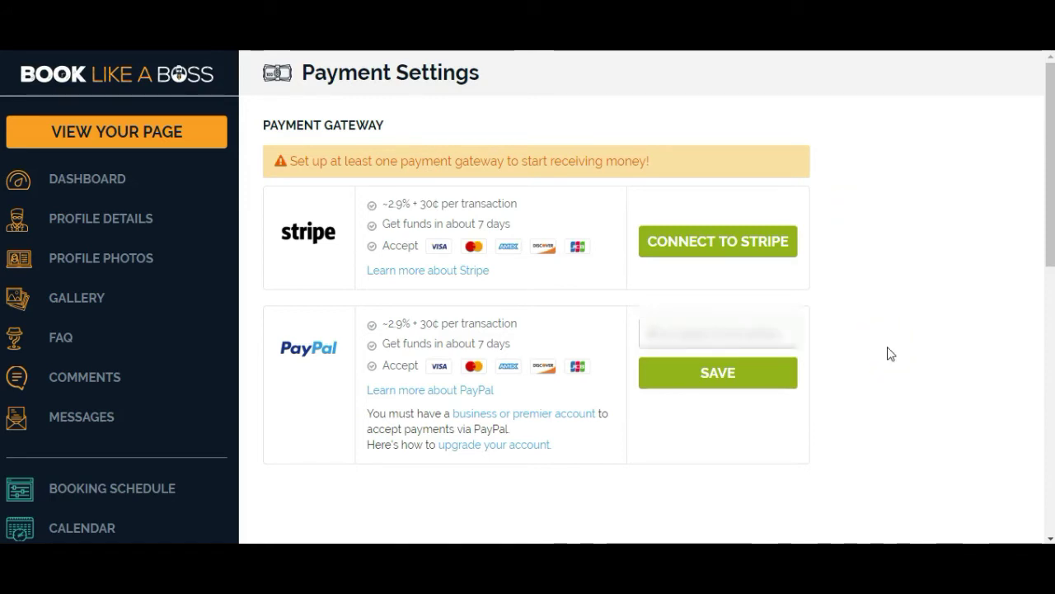
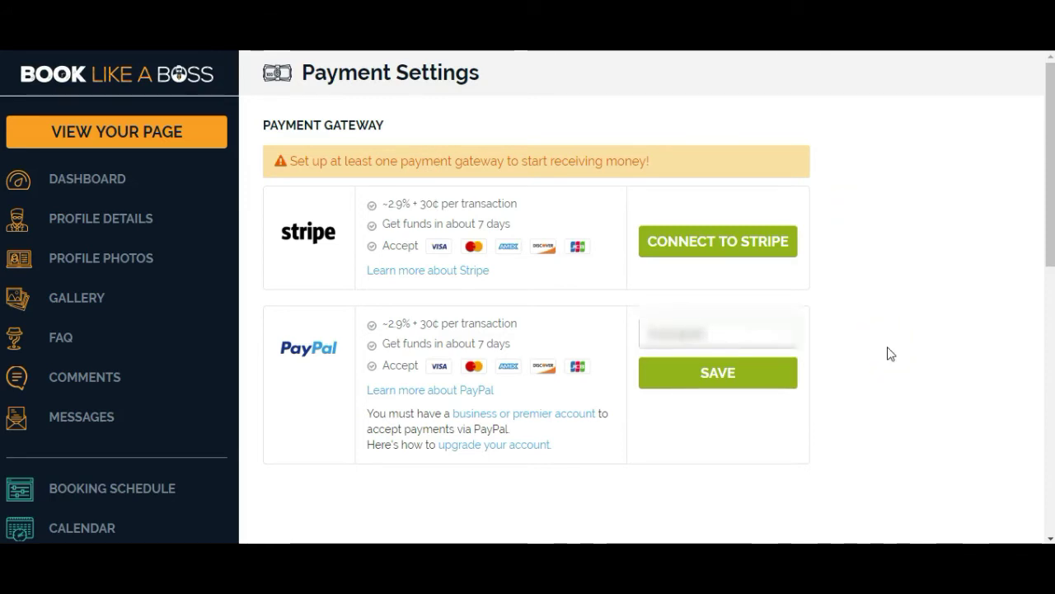
pyautogui.click(719, 380)
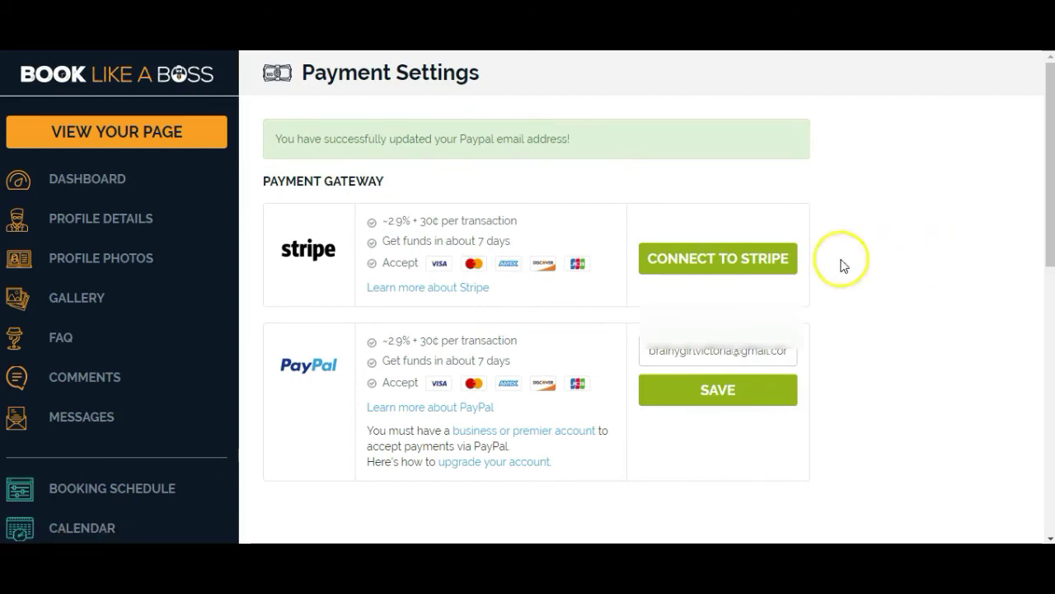
pyautogui.click(709, 262)
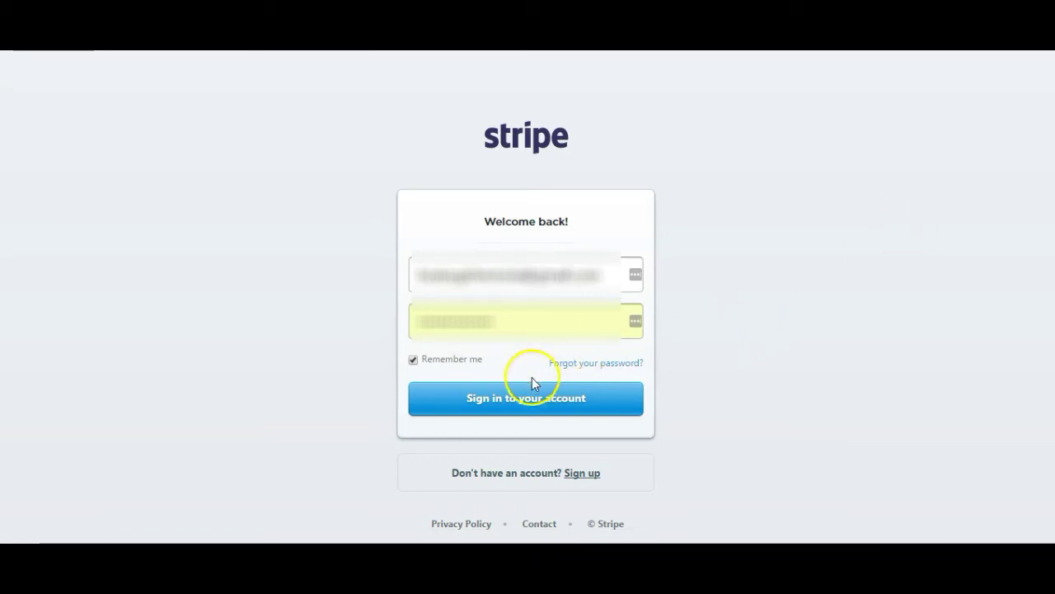
# Sign in to Stripe and authorize Book Like A Boss to use the Stripe account.
pyautogui.click(514, 400)
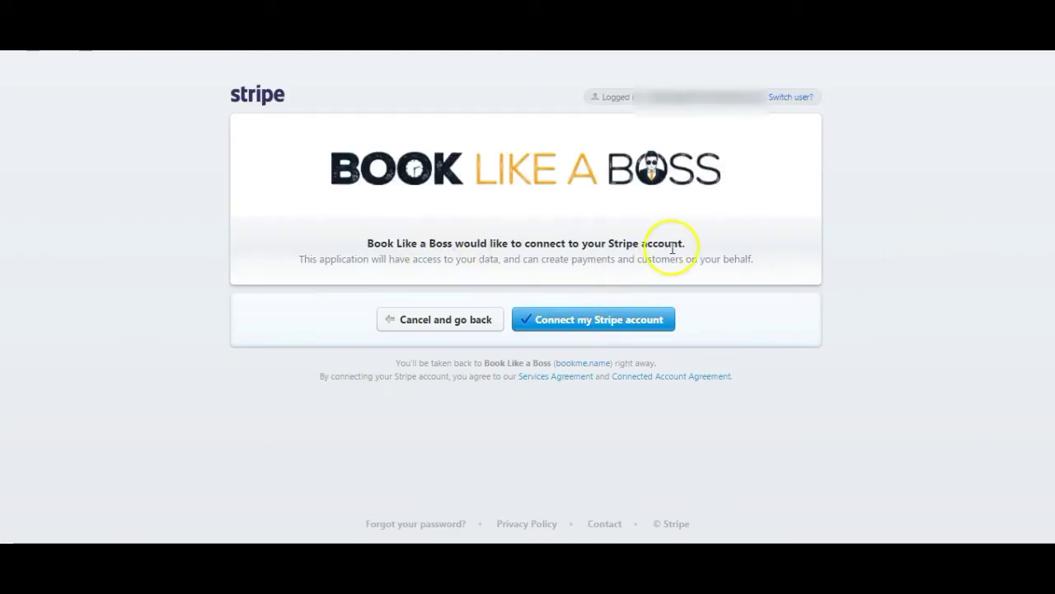
pyautogui.moveTo(658, 98); pyautogui.dragTo(735, 97)
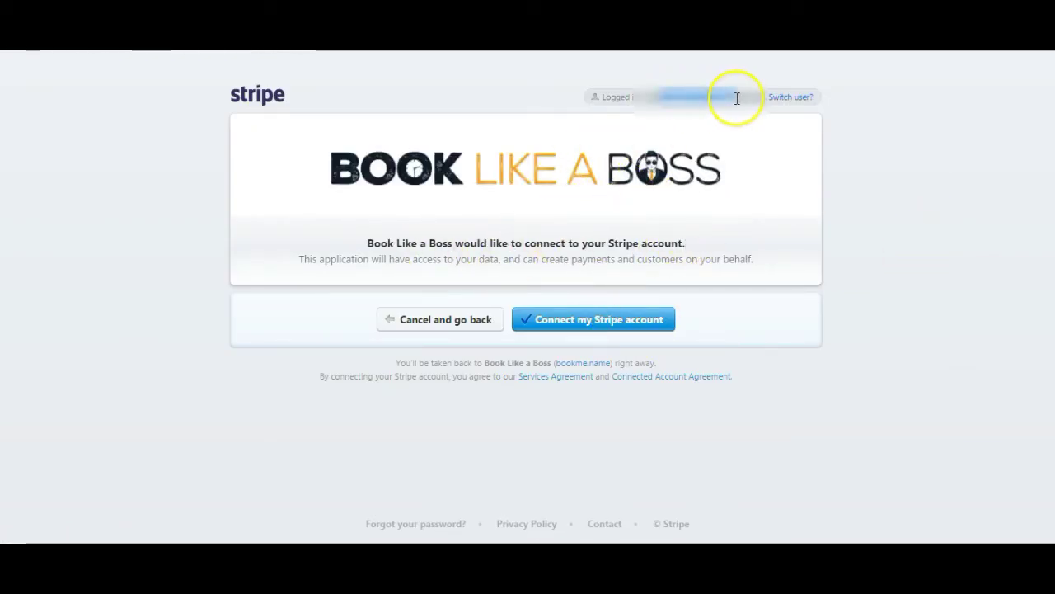
pyautogui.click(588, 324)
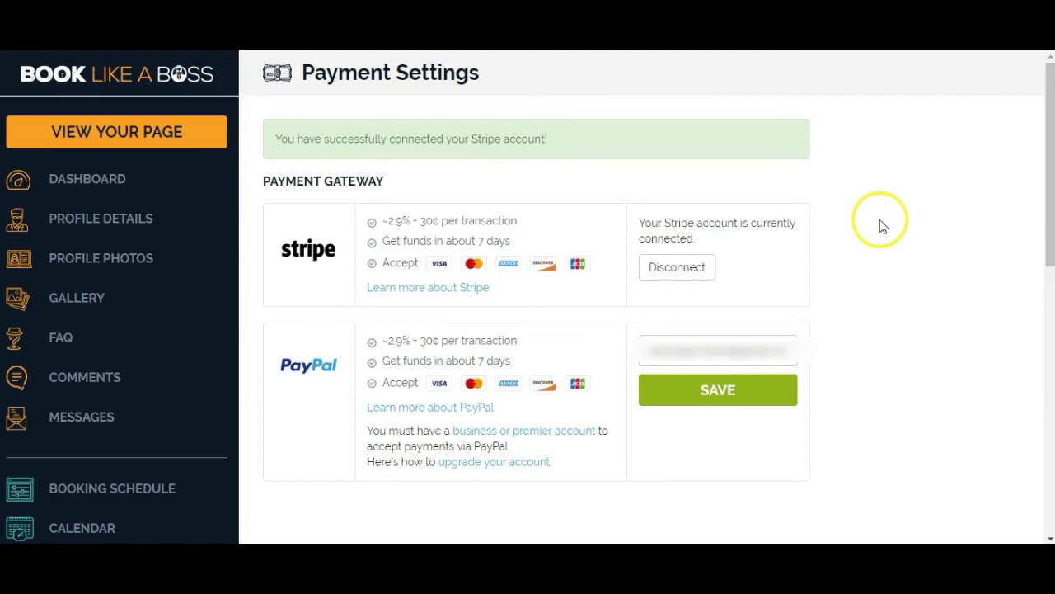
# Read the Appointments intro about unpaid bookings, then bring up YouCanBook.me's services list.
pyautogui.scroll(-5, 865, 221)
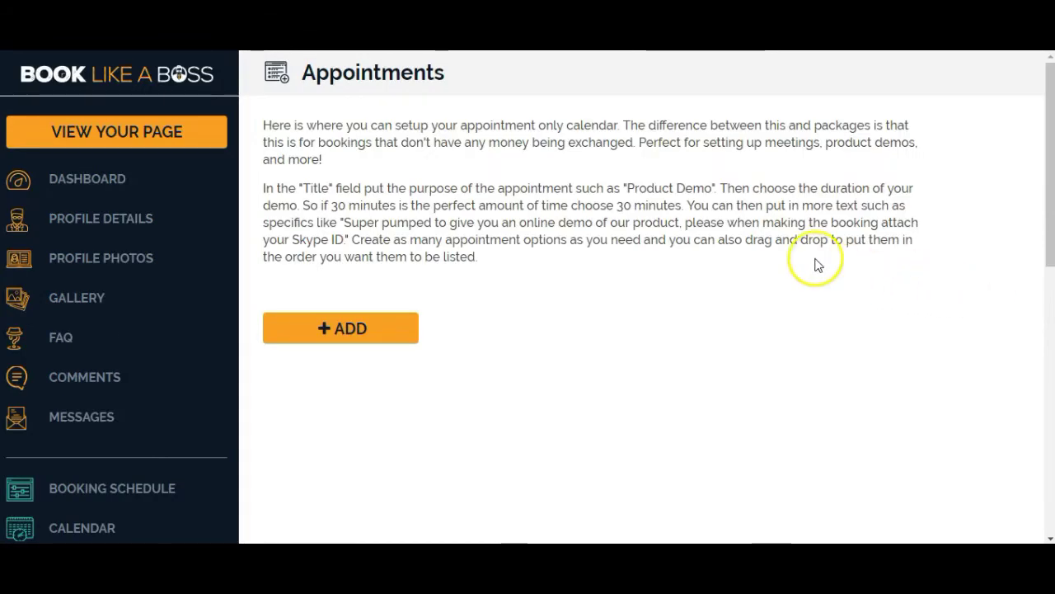
pyautogui.moveTo(384, 125); pyautogui.dragTo(590, 157)
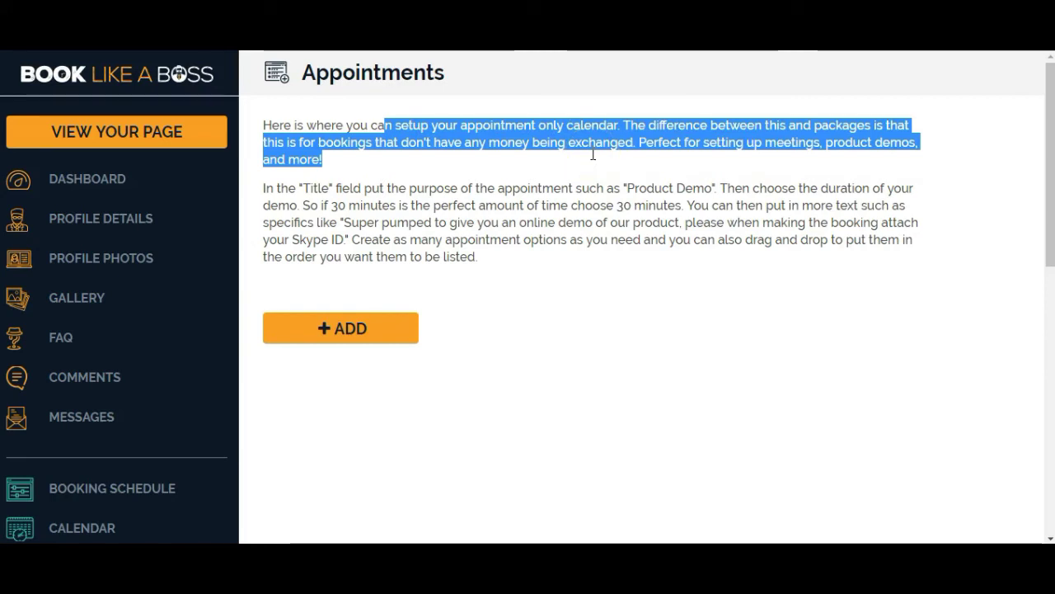
pyautogui.click(595, 159)
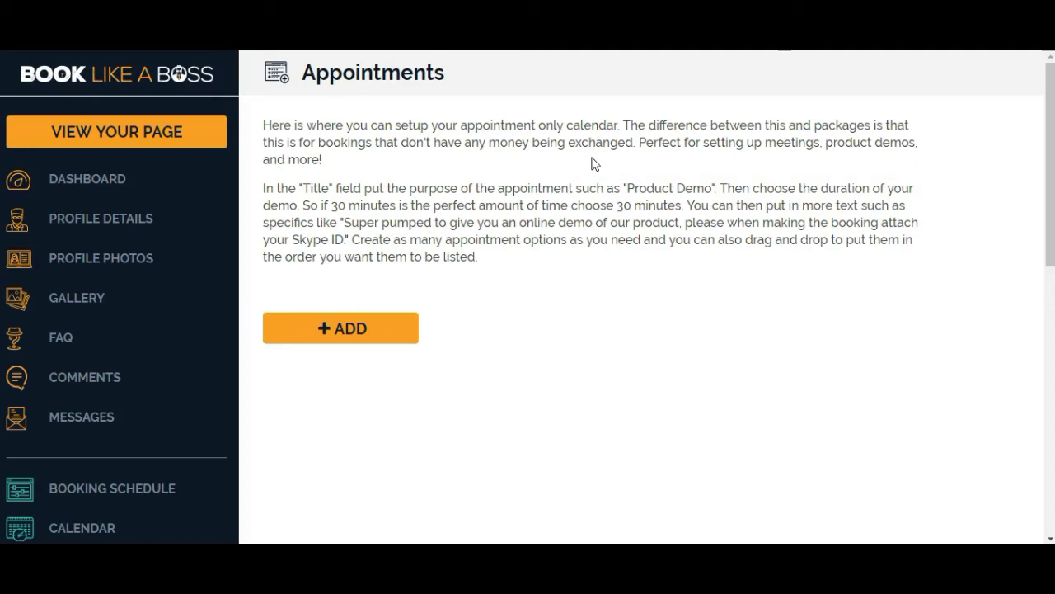
pyautogui.click(598, 158)
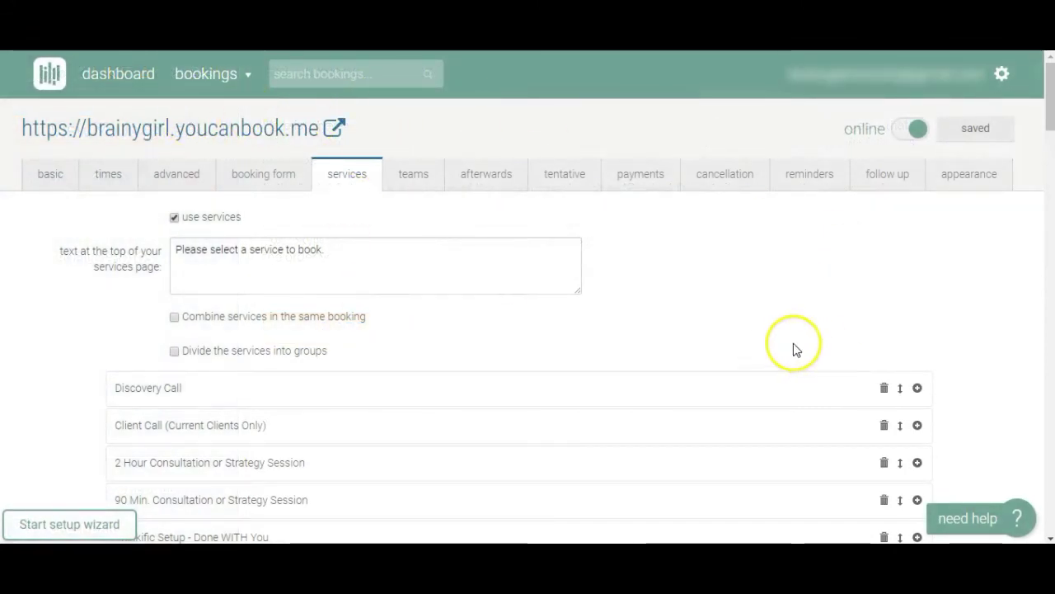
# Scroll the YouCanBook.me services and return to Book Like A Boss Appointments.
pyautogui.scroll(-4, 954, 290)
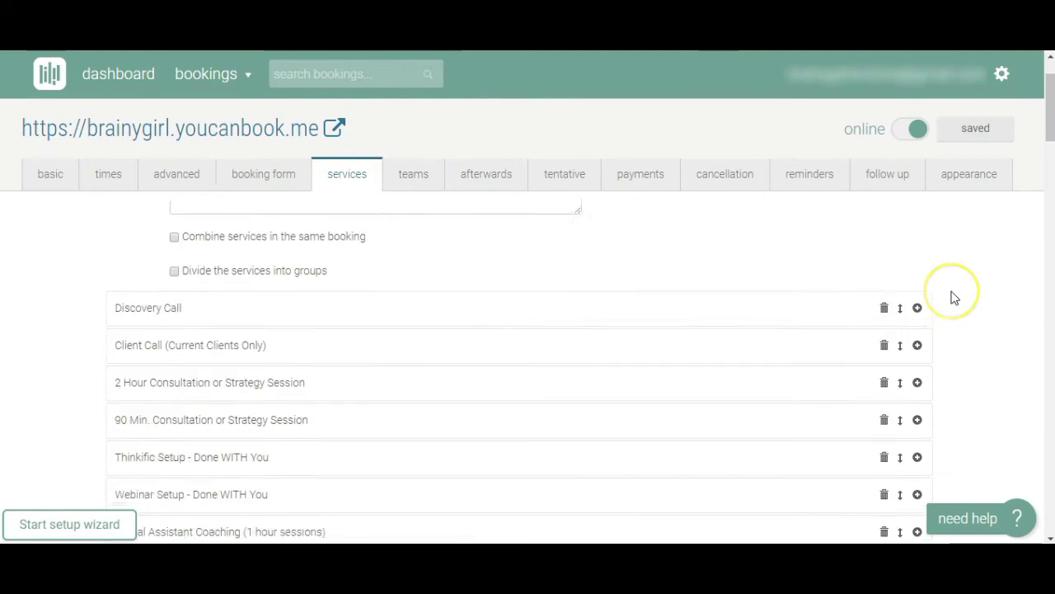
pyautogui.scroll(4, 954, 298)
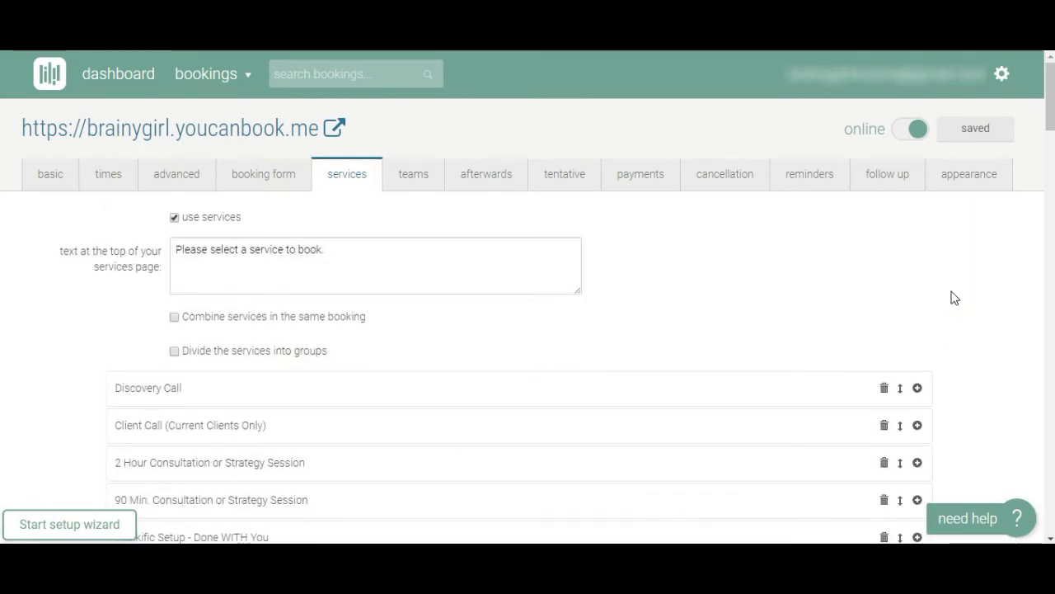
pyautogui.click(969, 290)
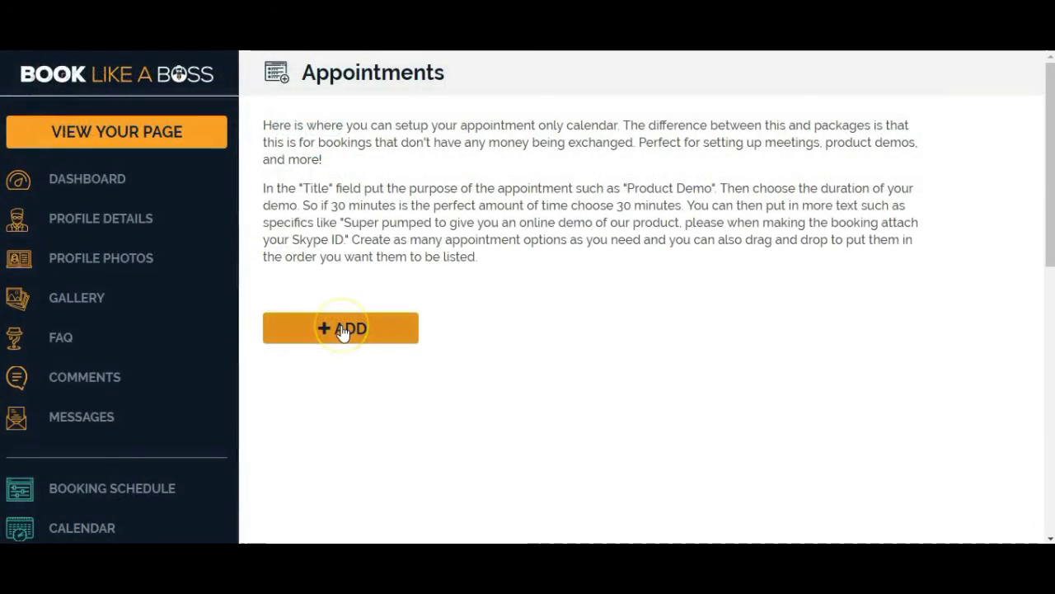
# Title a new appointment 'Discovery Call', copying the name from YouCanBook.me.
pyautogui.click(343, 330)
pyautogui.scroll(-2, 483, 328)
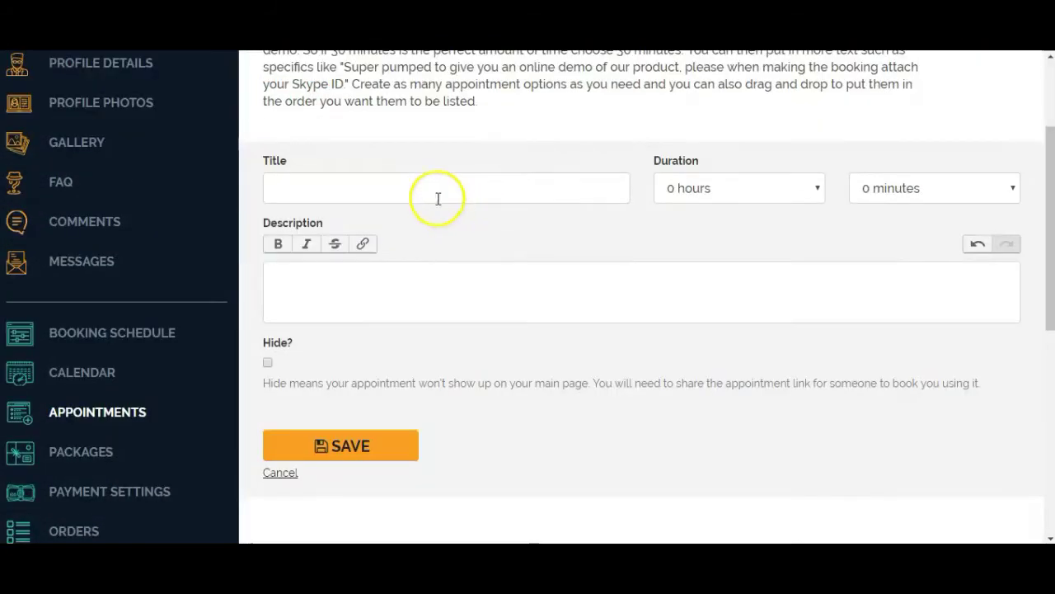
pyautogui.click(436, 197)
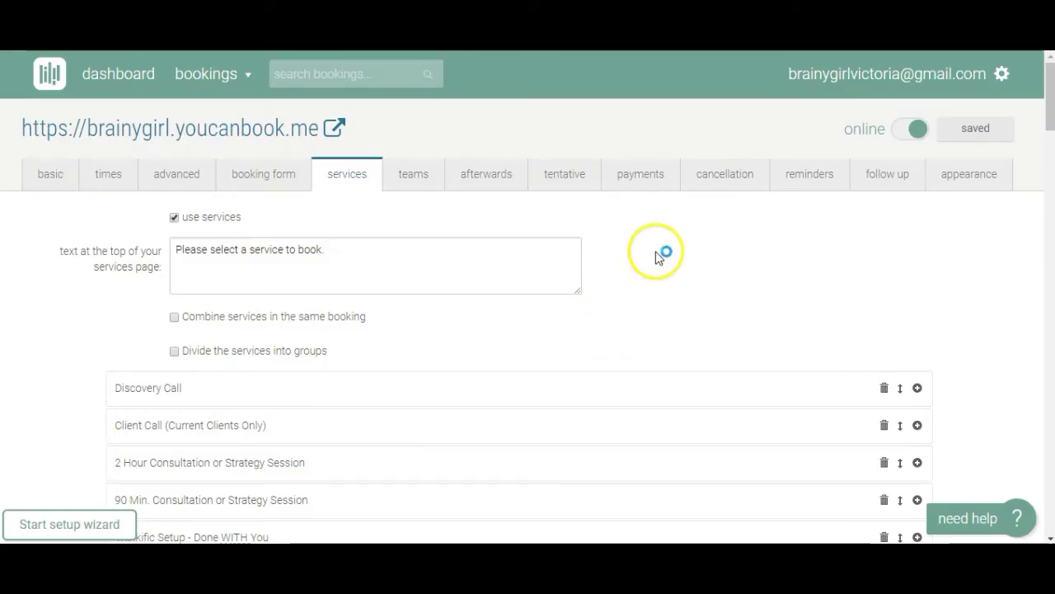
pyautogui.scroll(-2, 649, 252)
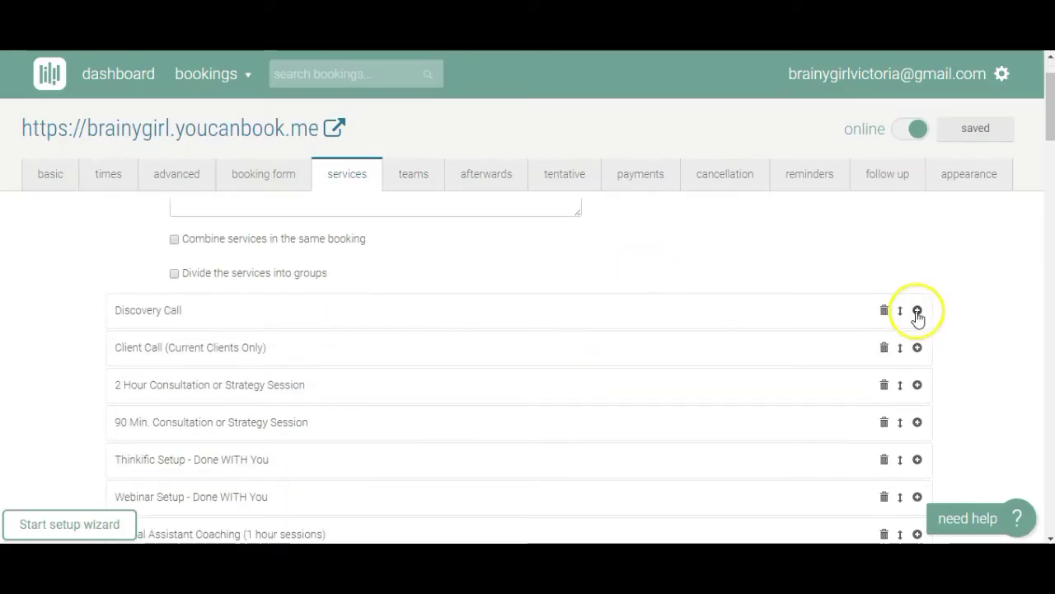
pyautogui.click(915, 311)
pyautogui.scroll(-1, 989, 245)
pyautogui.tripleClick(265, 278)
pyautogui.hotkey('ctrl', 'c')
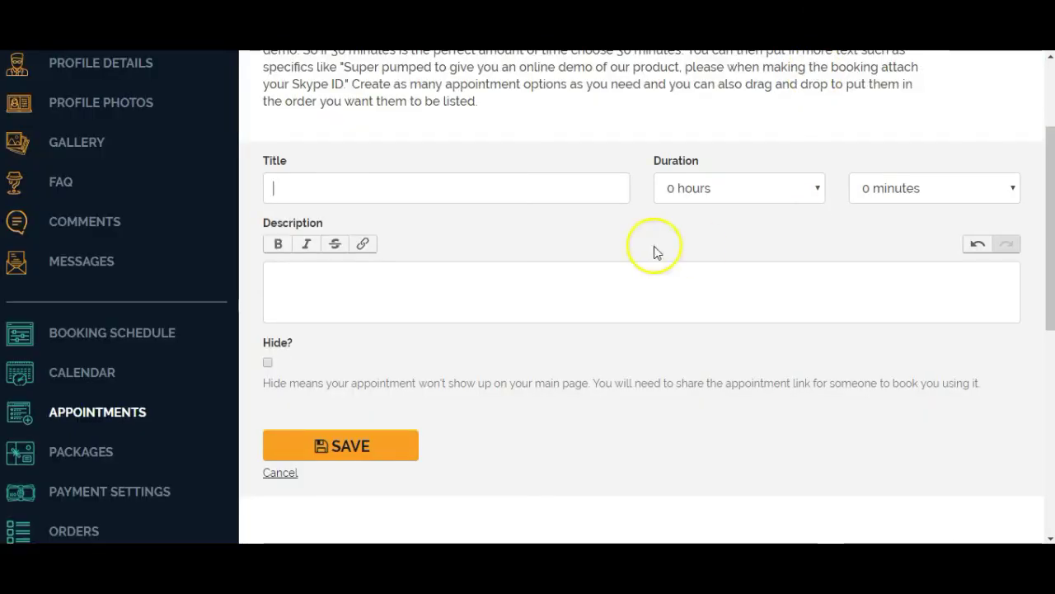
pyautogui.click(348, 179)
pyautogui.hotkey('ctrl', 'v')
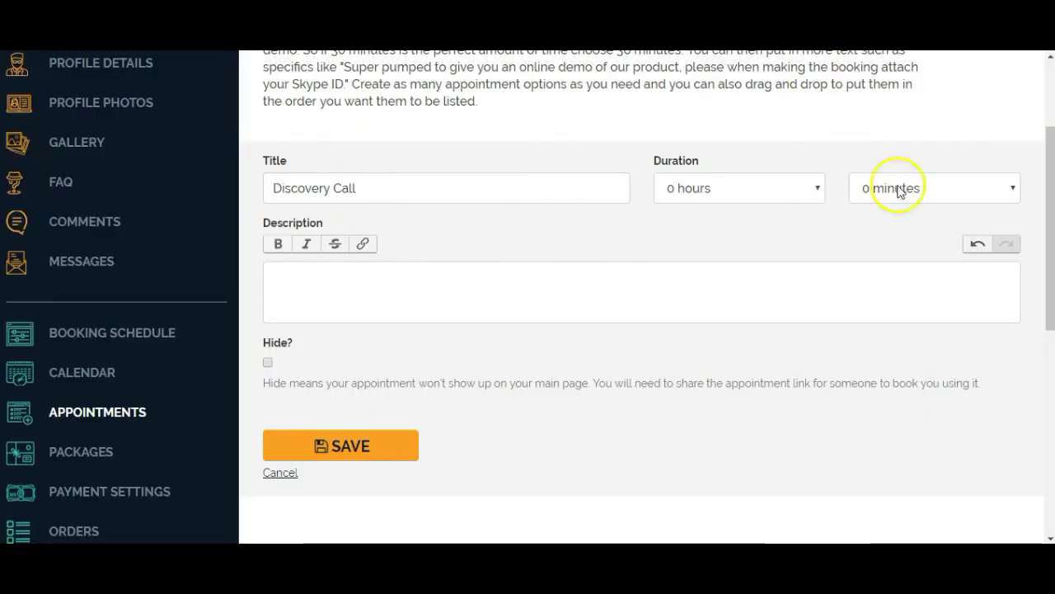
# Set the appointment duration to 30 minutes and paste its business-discovery description.
pyautogui.click(929, 188)
pyautogui.click(915, 242)
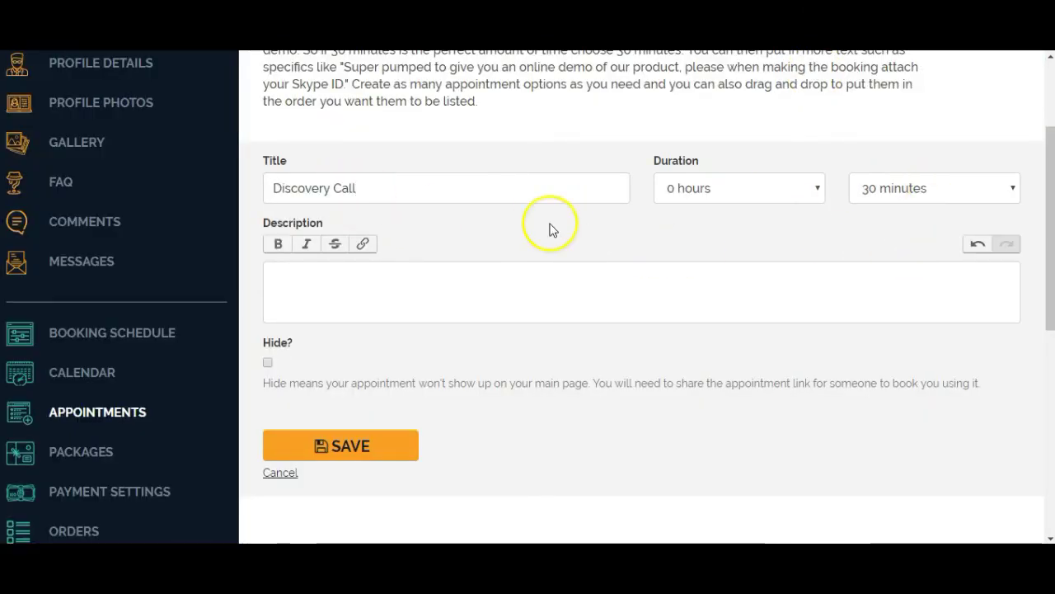
pyautogui.click(390, 292)
pyautogui.write("Allow us to learn about your business - what's working, what's not, what your challenges are, and how we can assist. This is also your opportunity to ask the Brainy Girl team your questions about us and our services.")
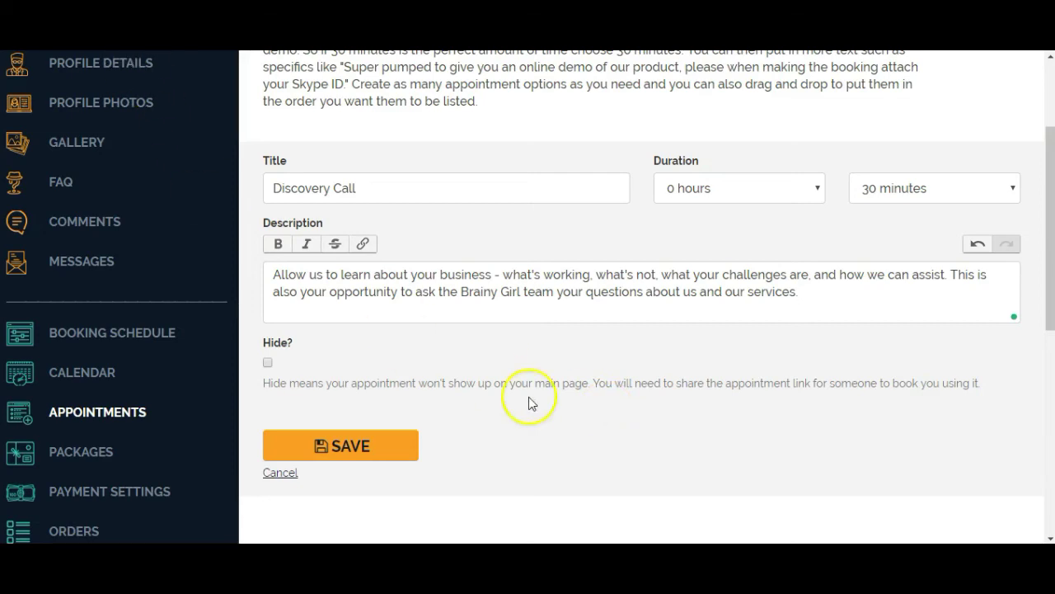
pyautogui.scroll(-1, 532, 381)
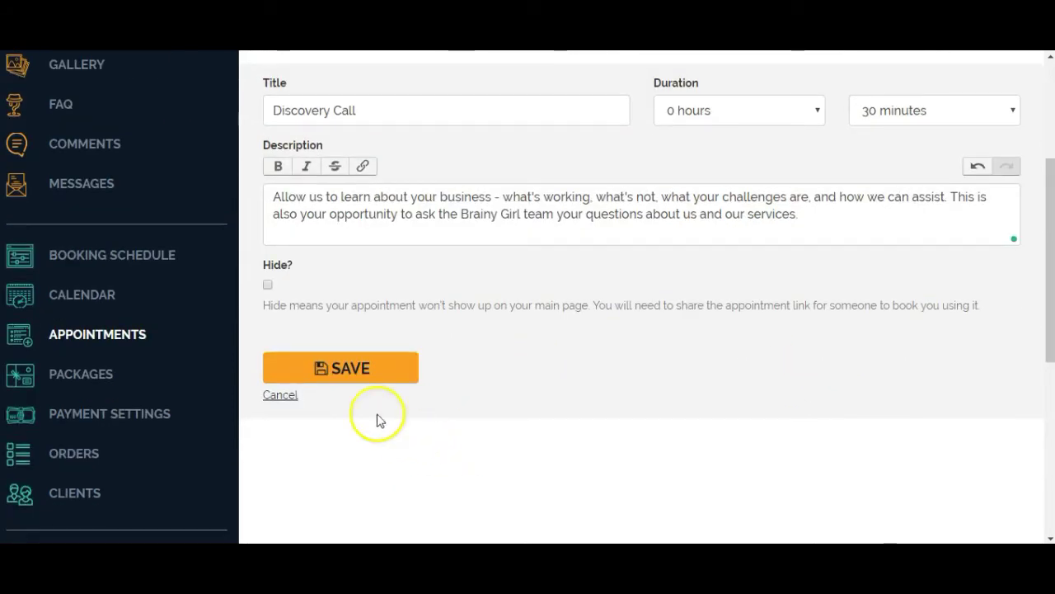
pyautogui.click(351, 373)
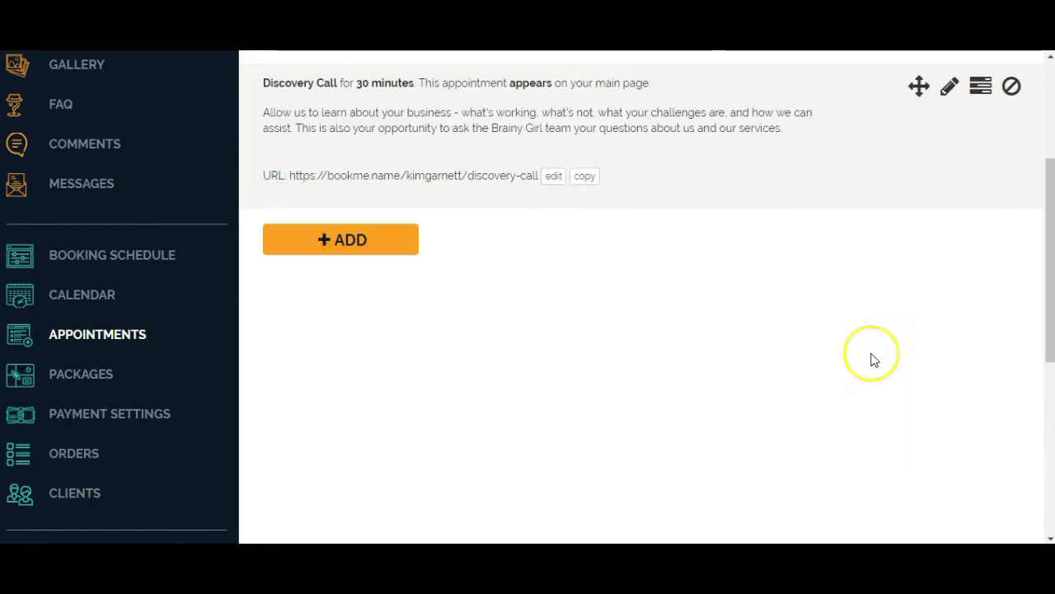
pyautogui.scroll(3, 874, 360)
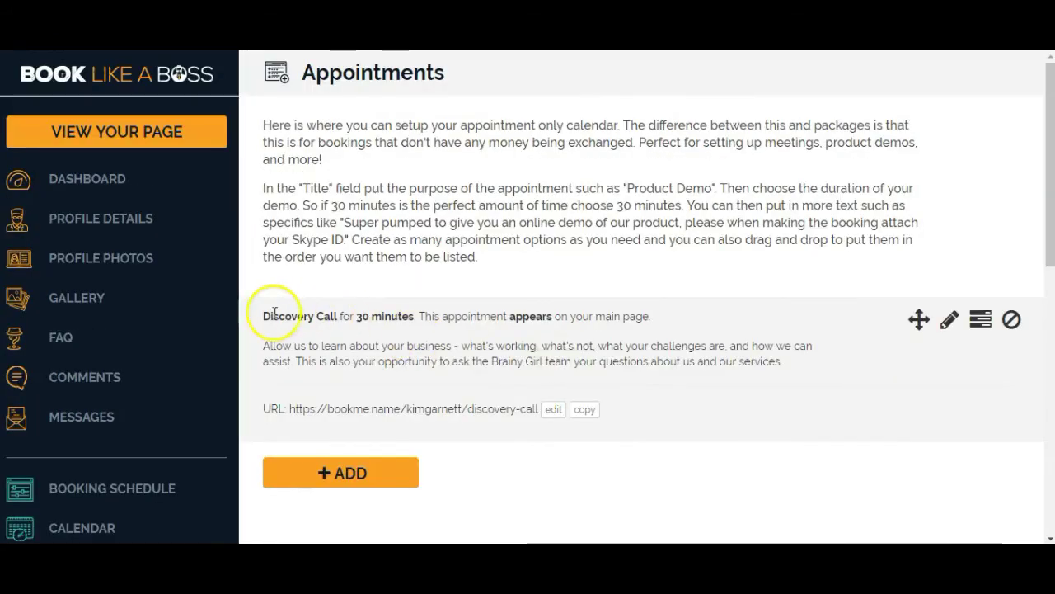
pyautogui.moveTo(251, 314); pyautogui.dragTo(451, 433)
pyautogui.click(580, 462)
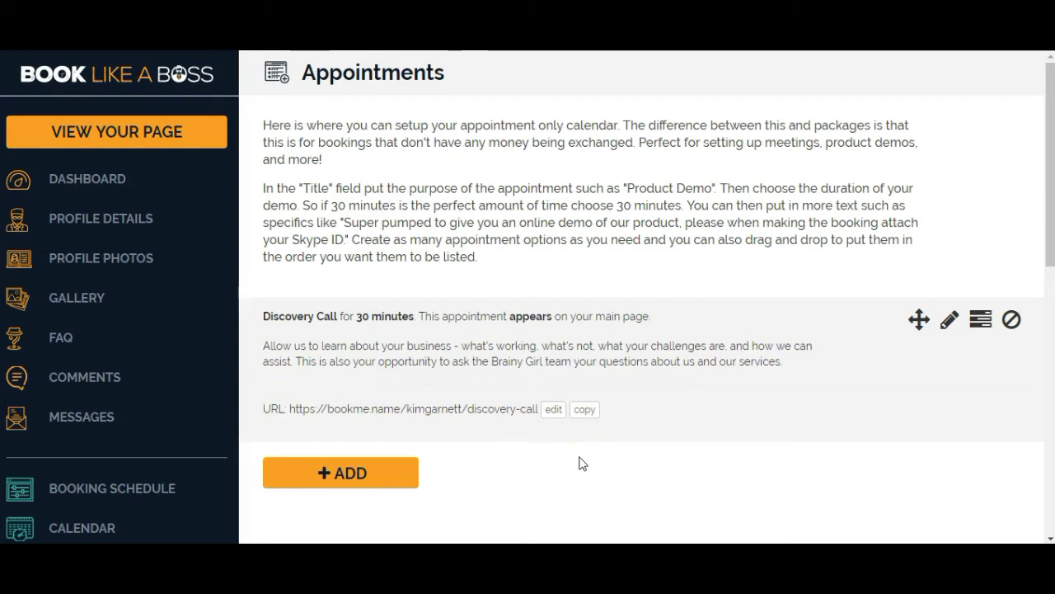
pyautogui.click(594, 461)
# On the public booking page, pick May 23 and preview the 1:30 pm slot without booking.
pyautogui.click(120, 134)
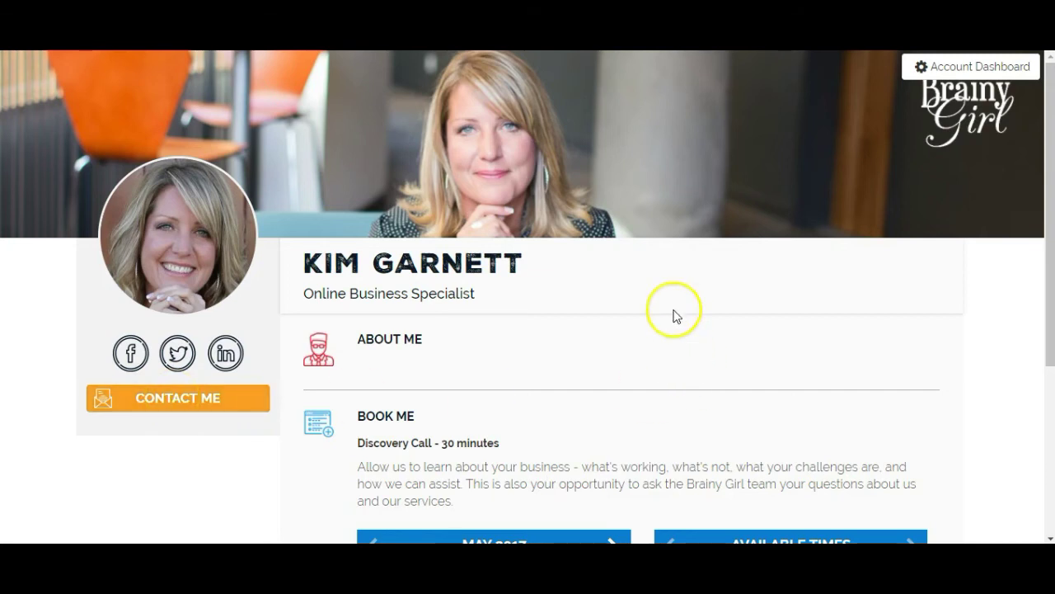
pyautogui.scroll(-2, 651, 281)
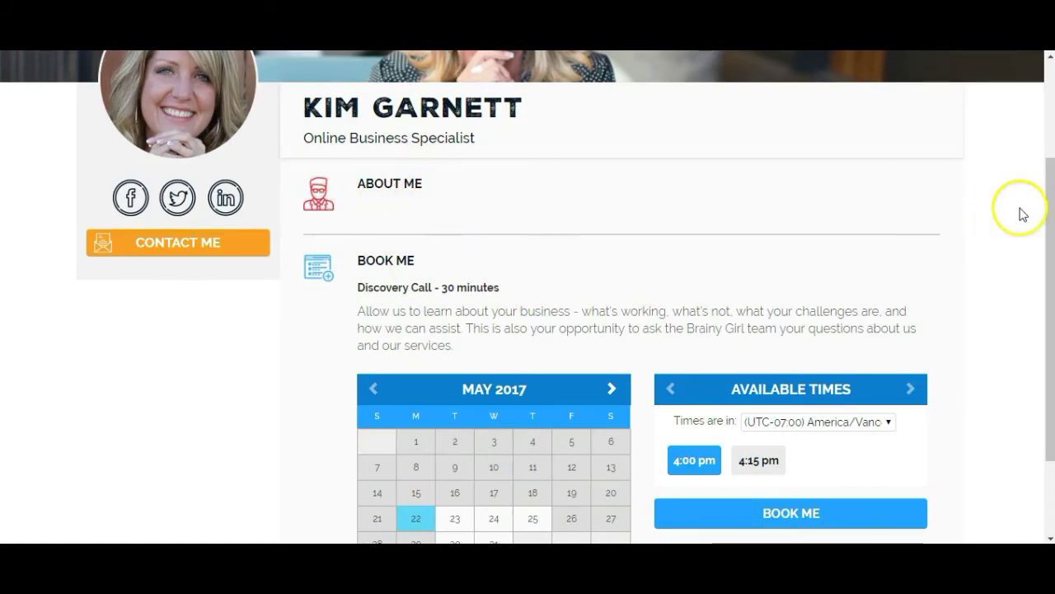
pyautogui.scroll(-2, 999, 203)
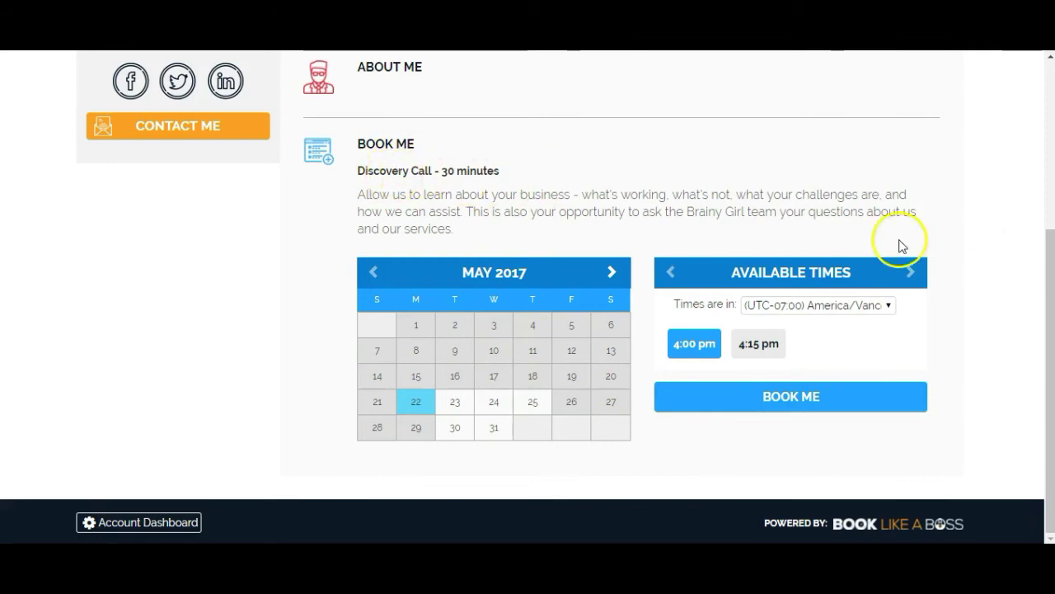
pyautogui.click(455, 403)
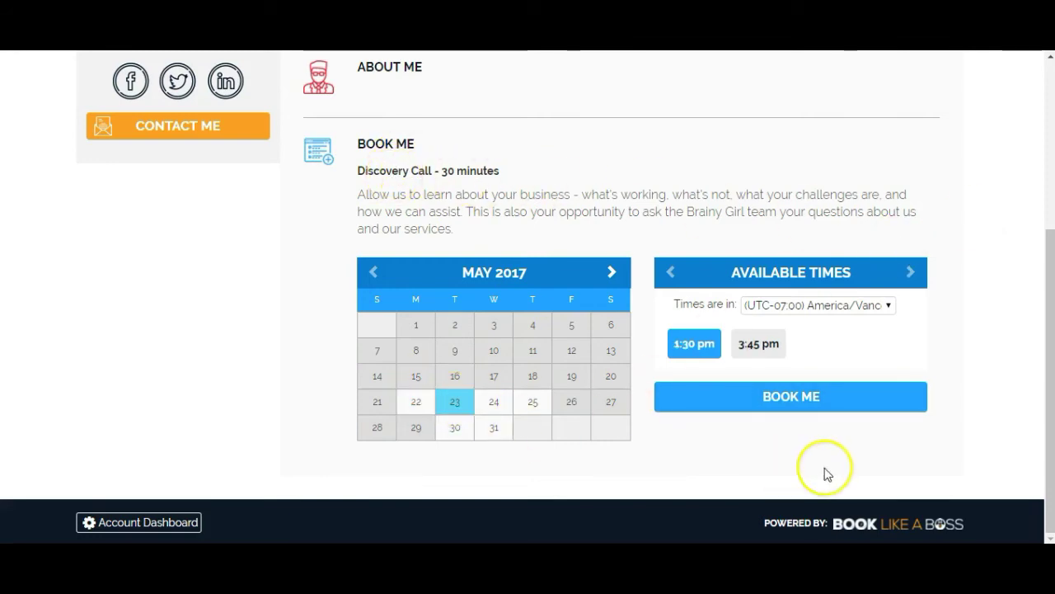
pyautogui.click(794, 399)
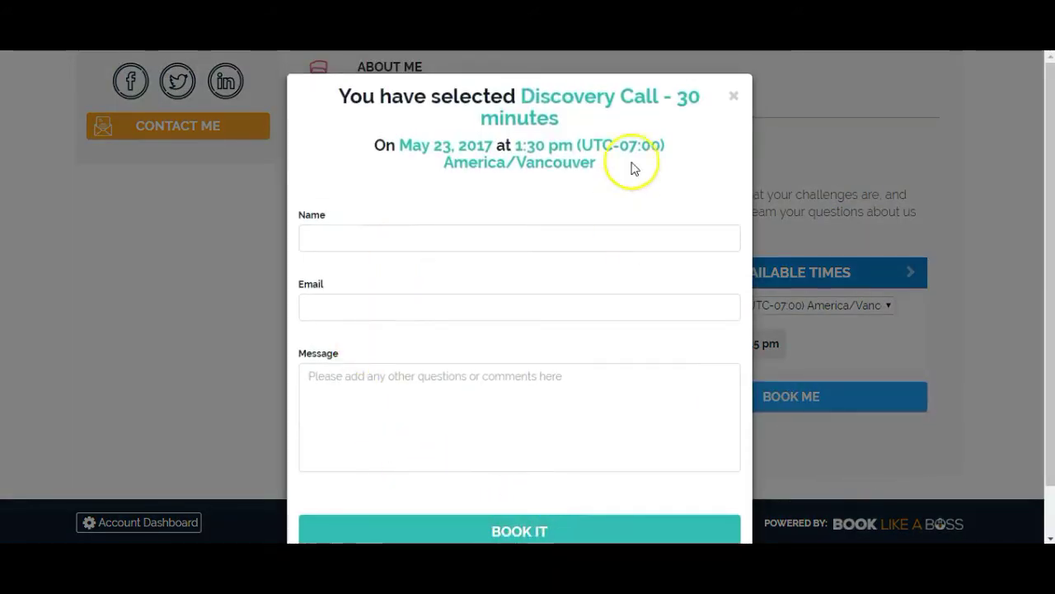
pyautogui.click(734, 96)
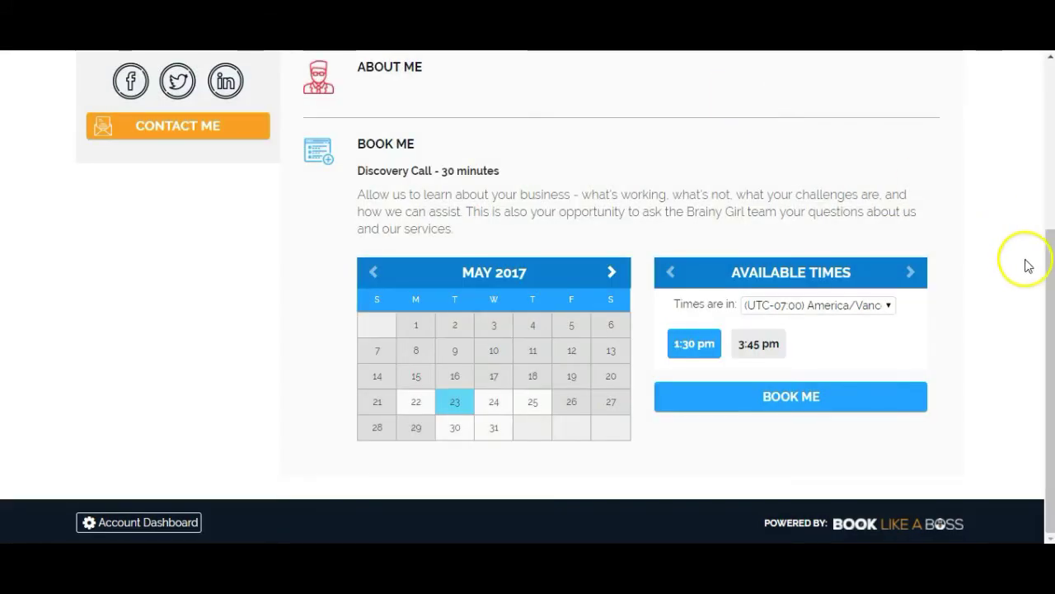
# Check the time zone list, keeping America/Vancouver.
pyautogui.click(880, 307)
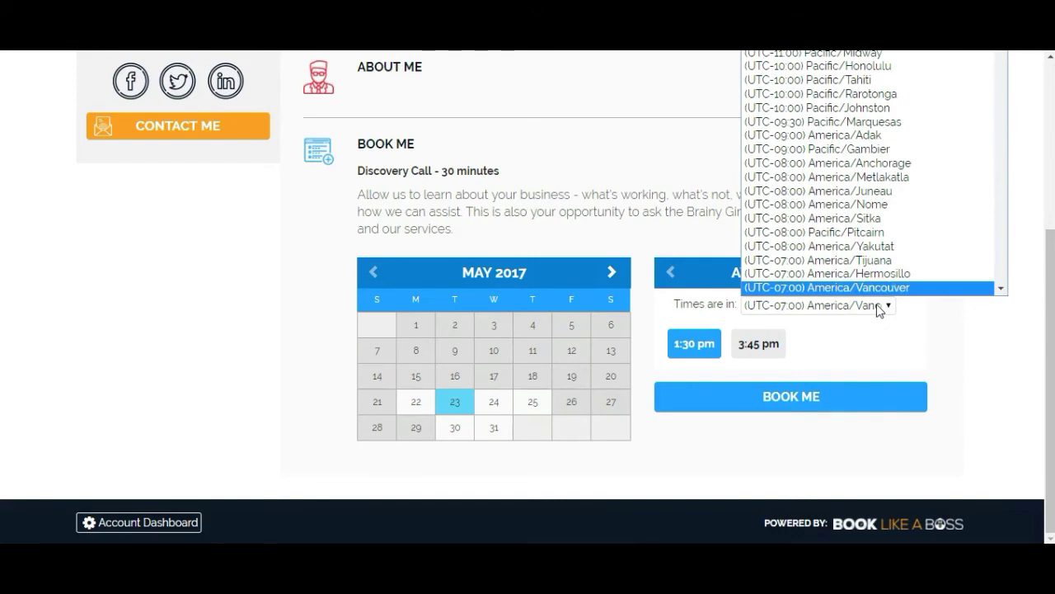
pyautogui.click(880, 306)
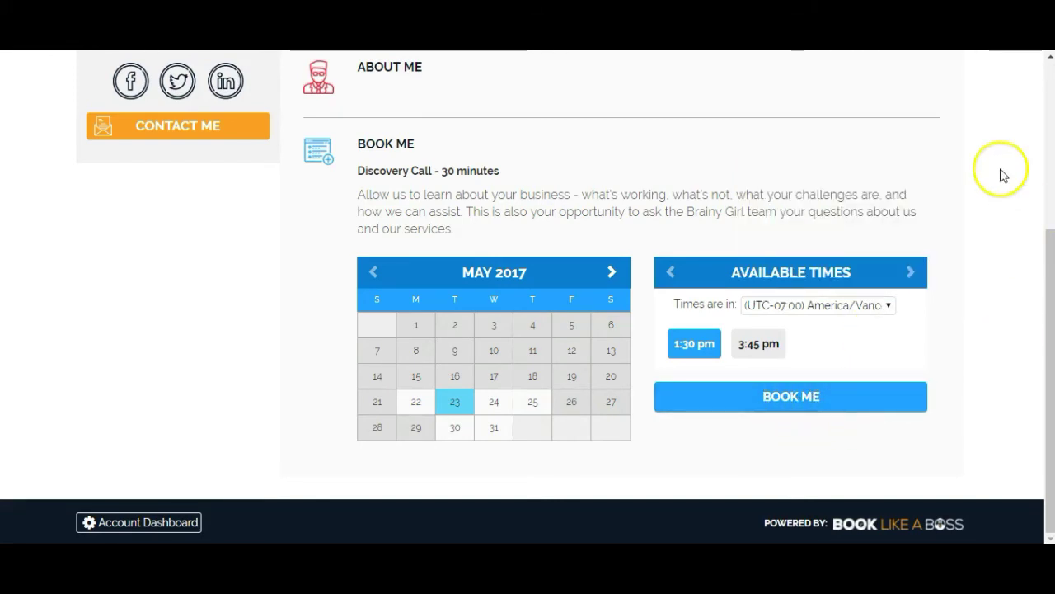
pyautogui.scroll(4, 1006, 197)
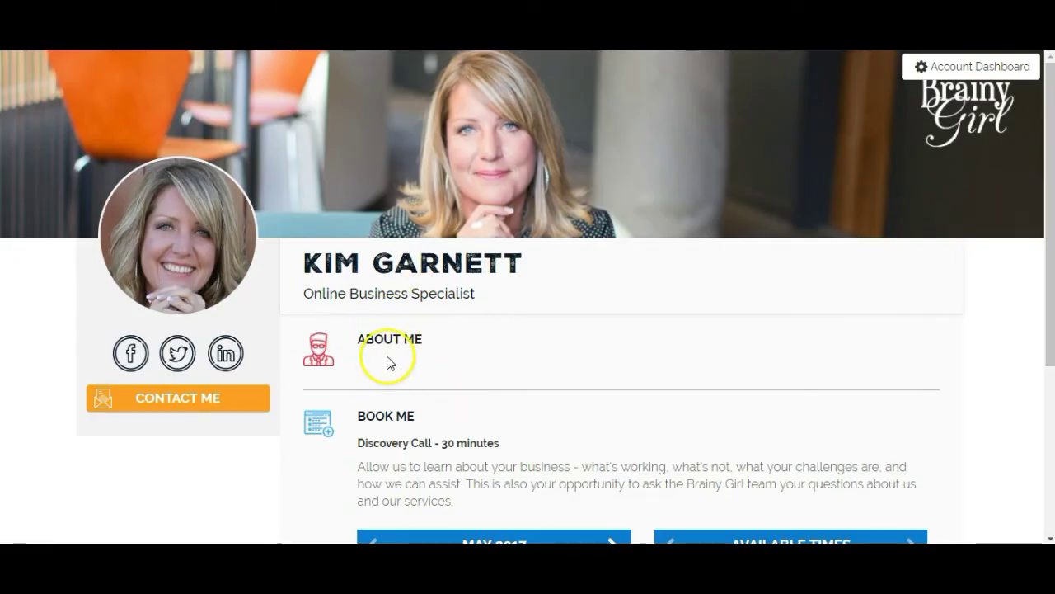
pyautogui.scroll(-3, 988, 327)
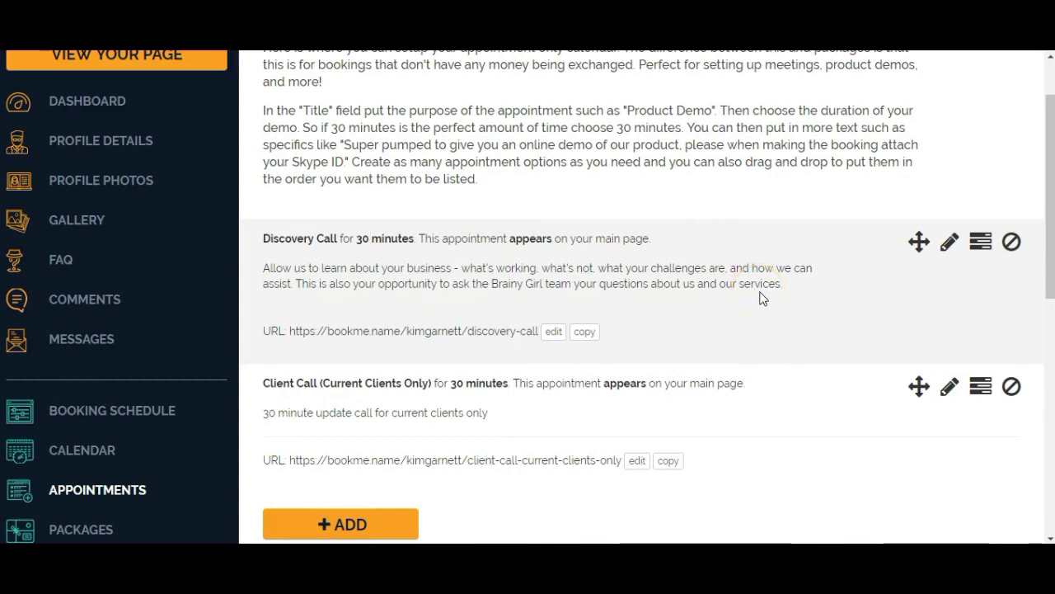
# Open the Packages page and review its explanation of services, physical and digital products.
pyautogui.scroll(1, 762, 299)
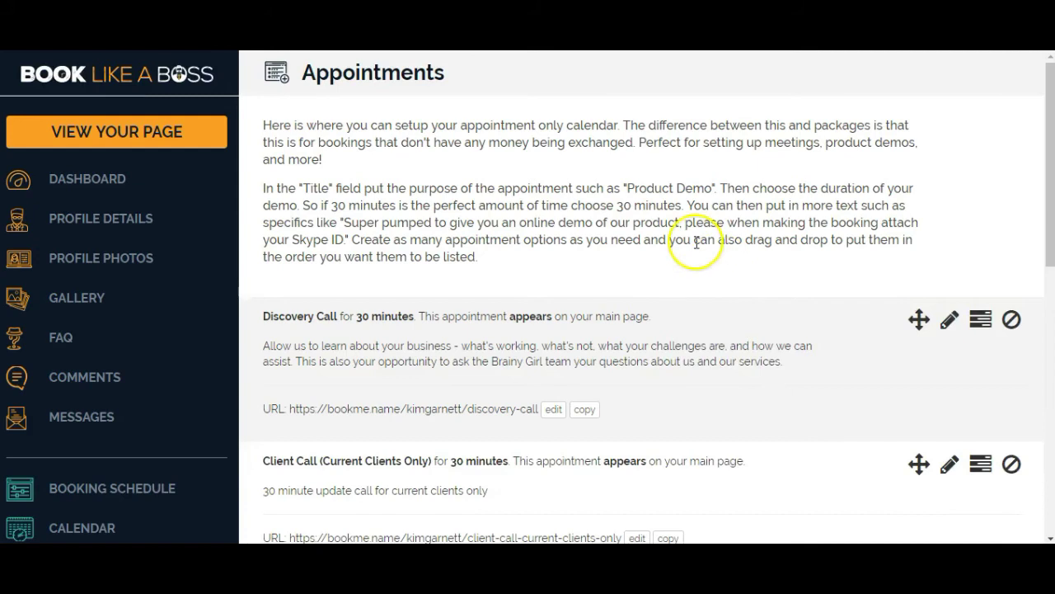
pyautogui.scroll(-2, 697, 243)
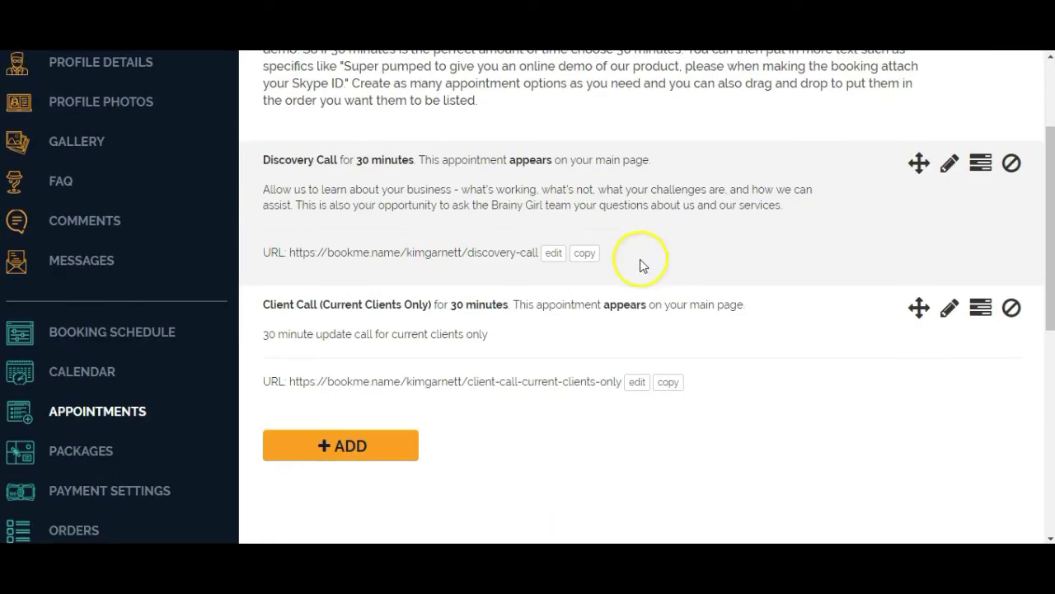
pyautogui.scroll(-3, 640, 264)
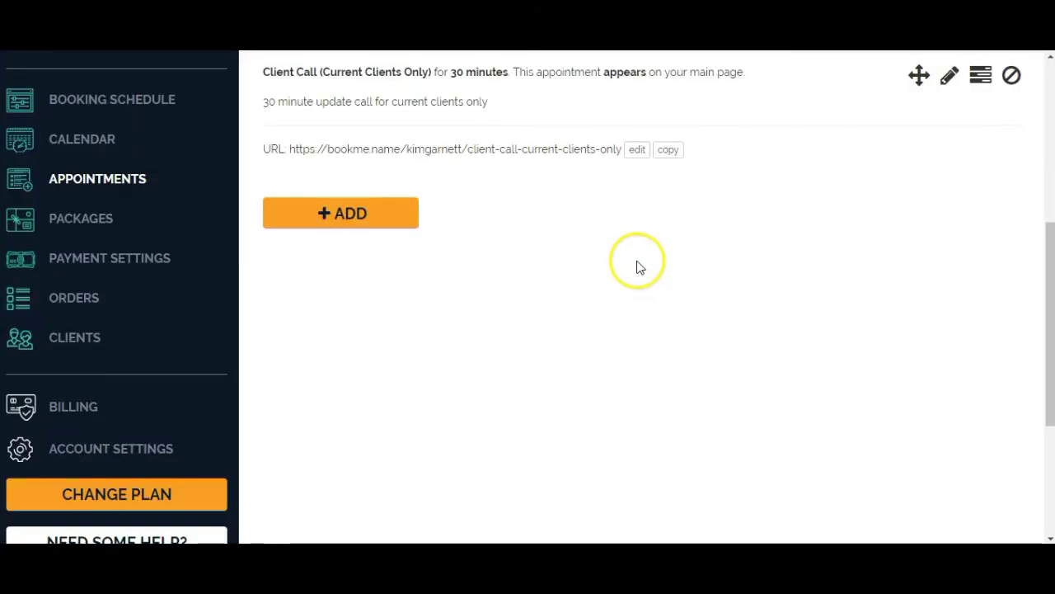
pyautogui.click(67, 227)
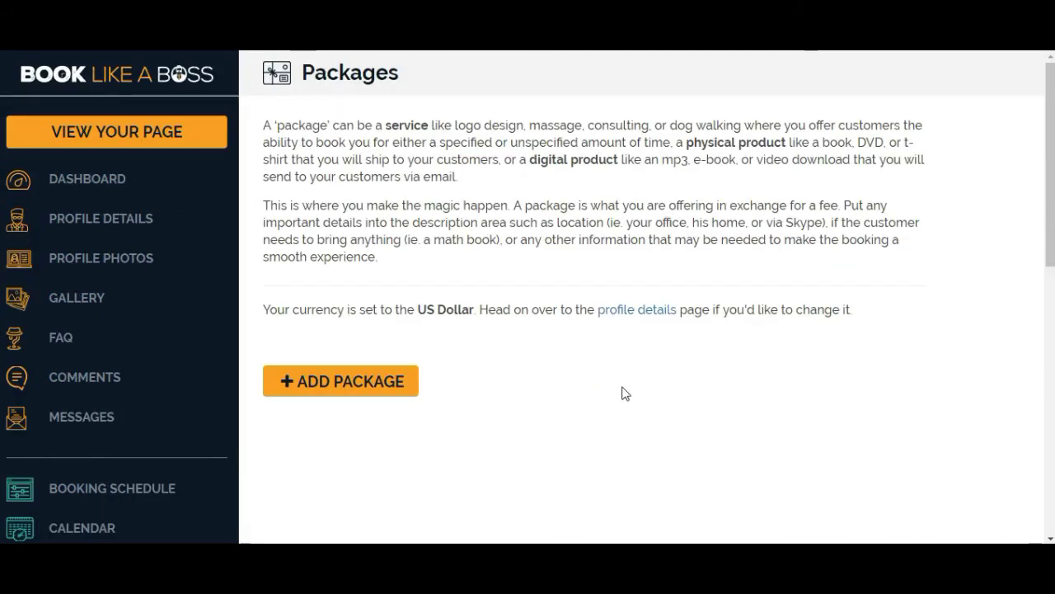
pyautogui.click(624, 353)
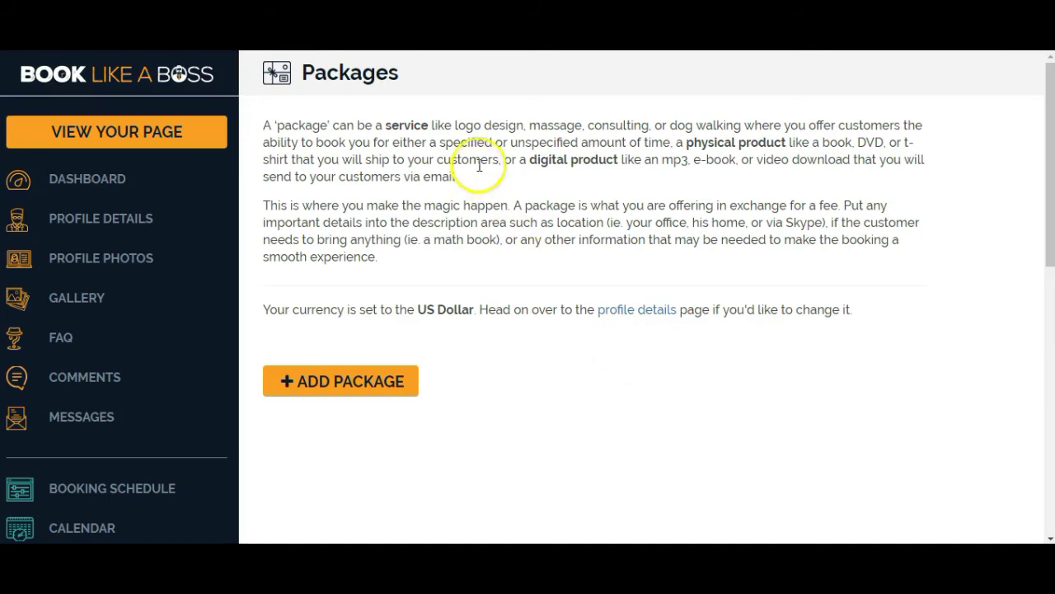
pyautogui.moveTo(485, 142); pyautogui.dragTo(784, 126)
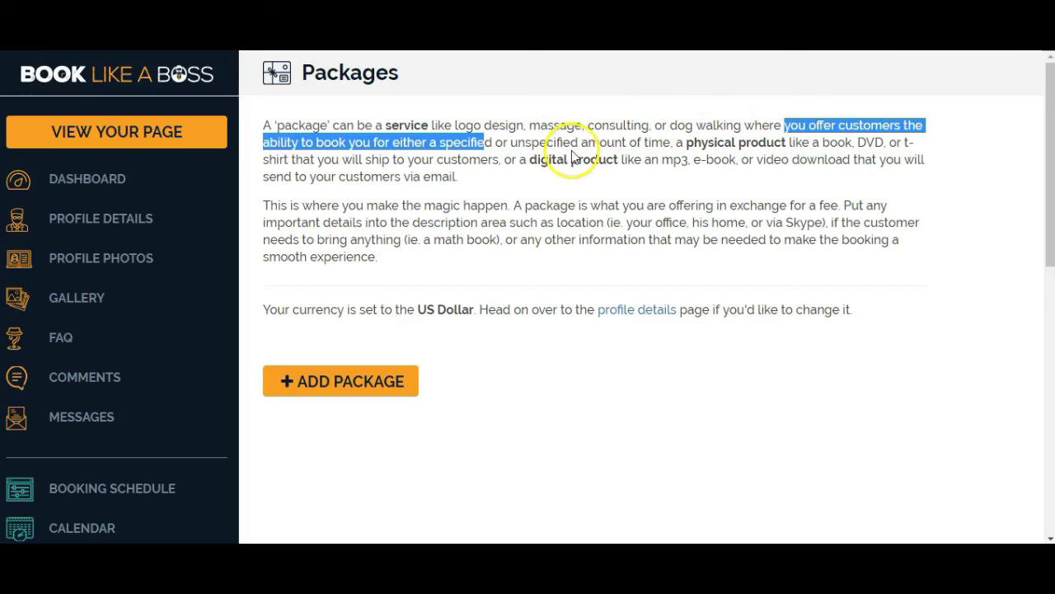
pyautogui.click(686, 147)
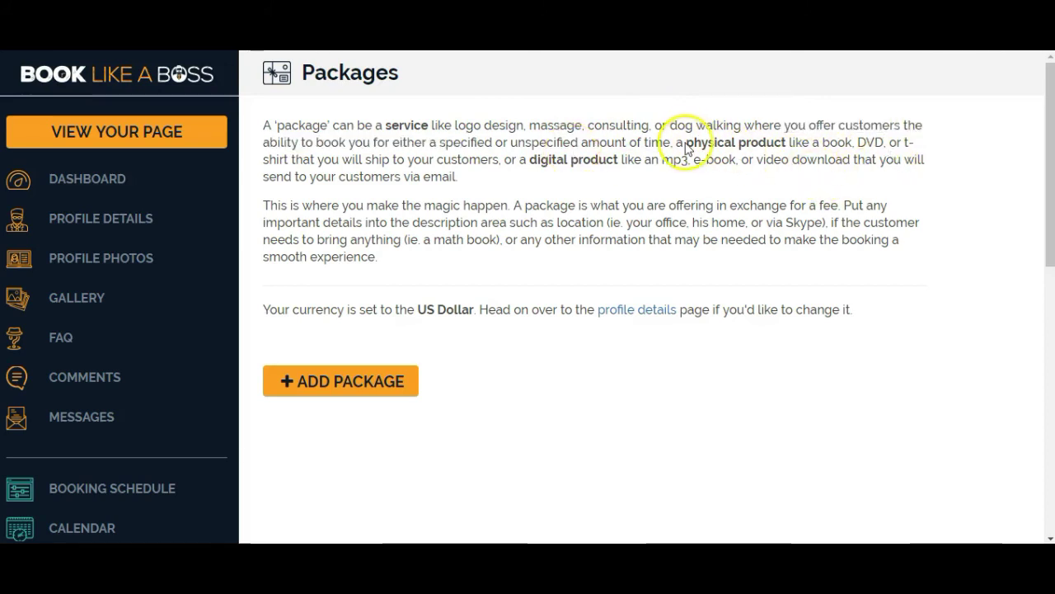
pyautogui.moveTo(686, 142); pyautogui.dragTo(819, 180)
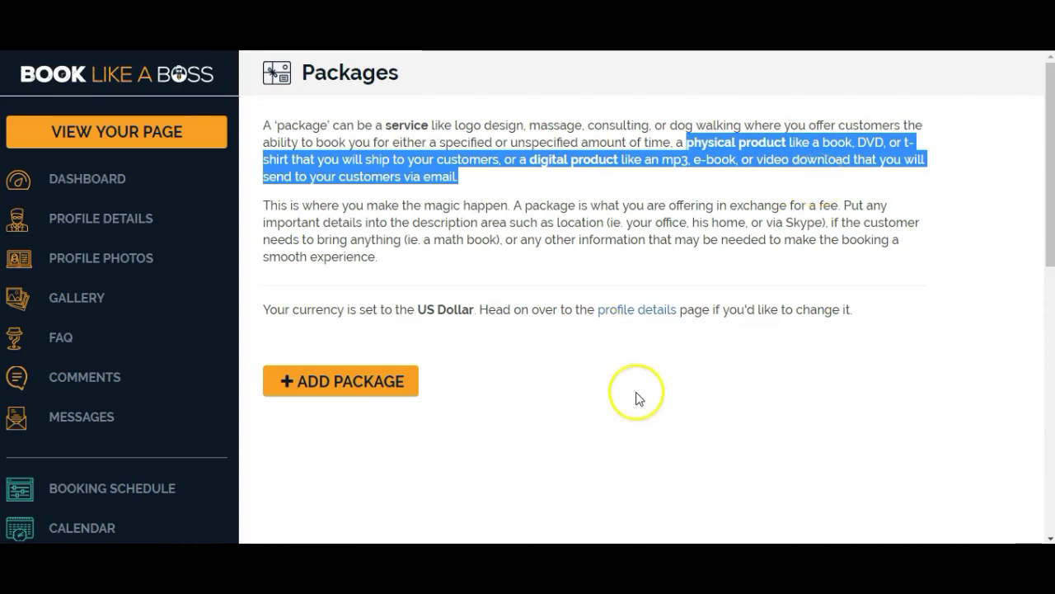
# Start a new package, then select the 90 Min. Consultation service name in YouCanBook.me.
pyautogui.click(331, 381)
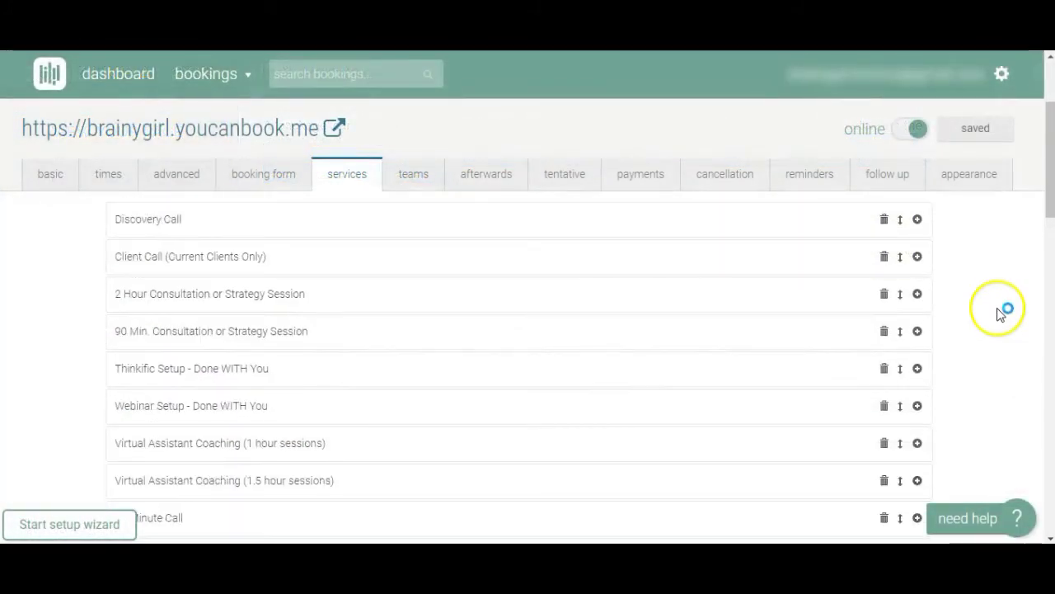
pyautogui.scroll(2, 1001, 308)
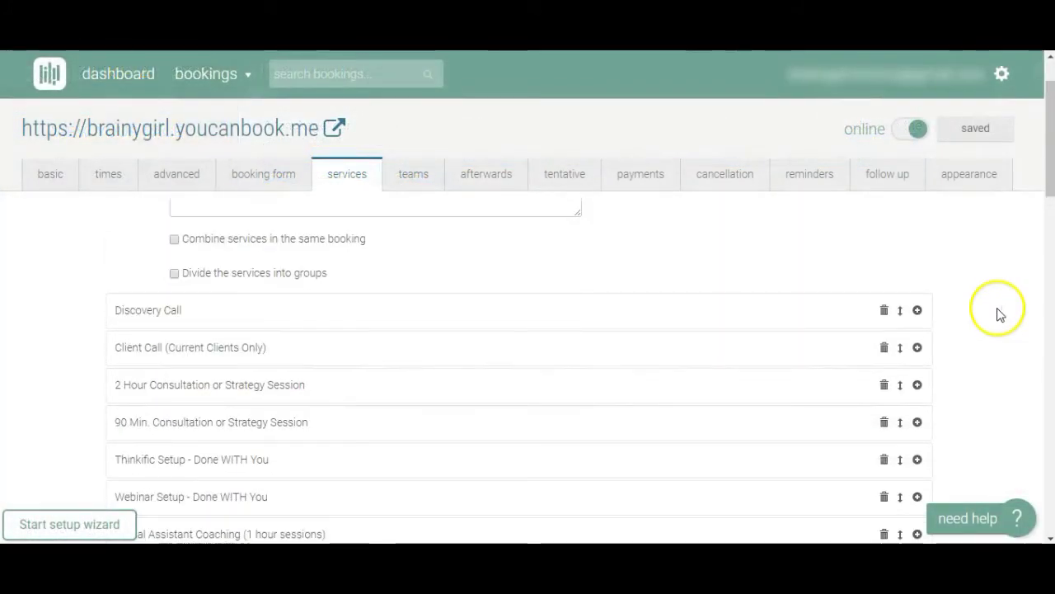
pyautogui.scroll(1, 998, 302)
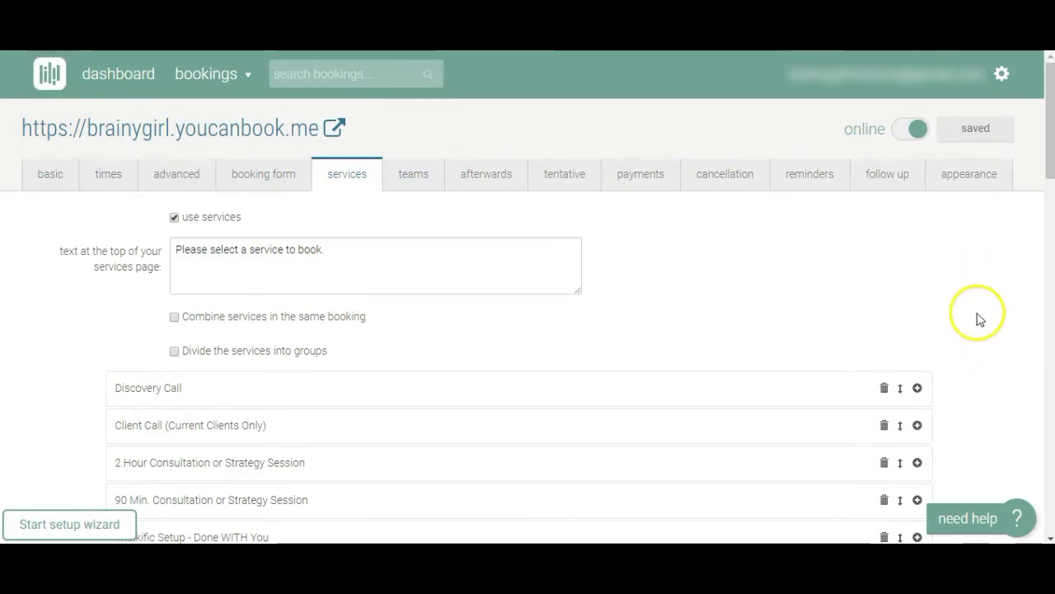
pyautogui.scroll(-2, 976, 295)
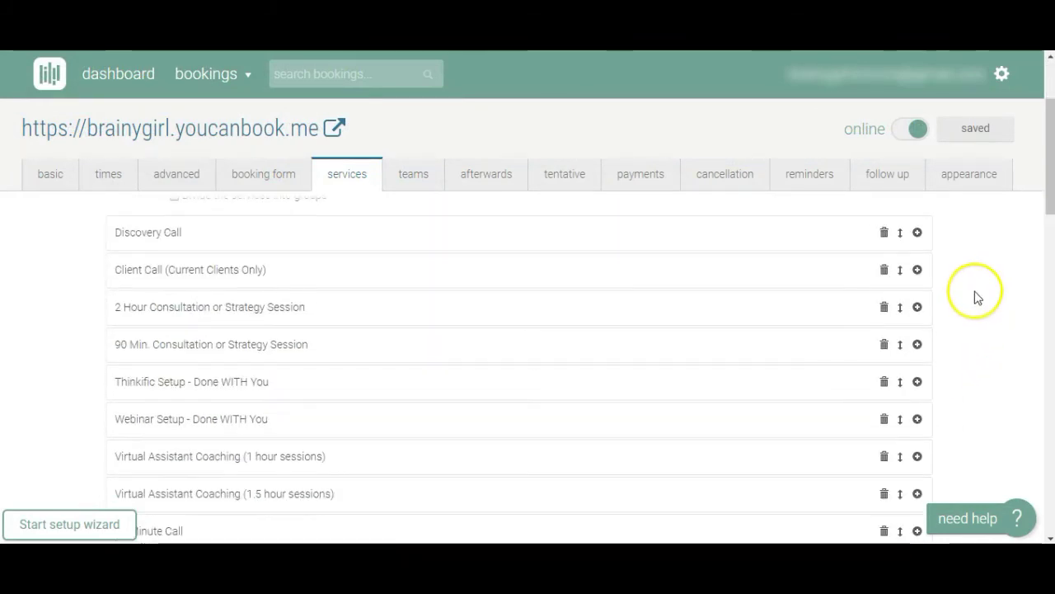
pyautogui.click(918, 344)
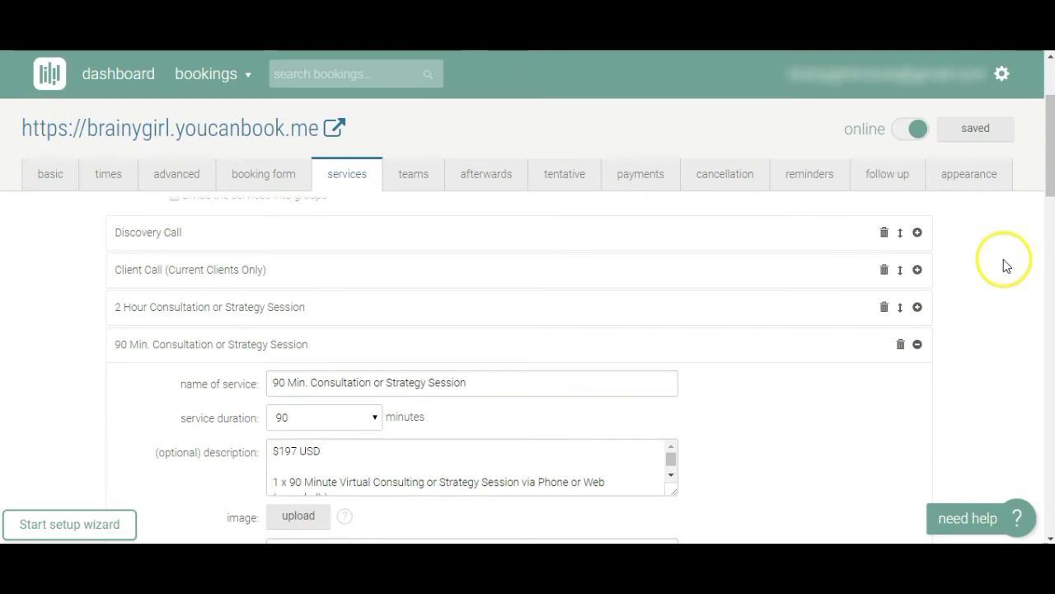
pyautogui.scroll(1, 866, 297)
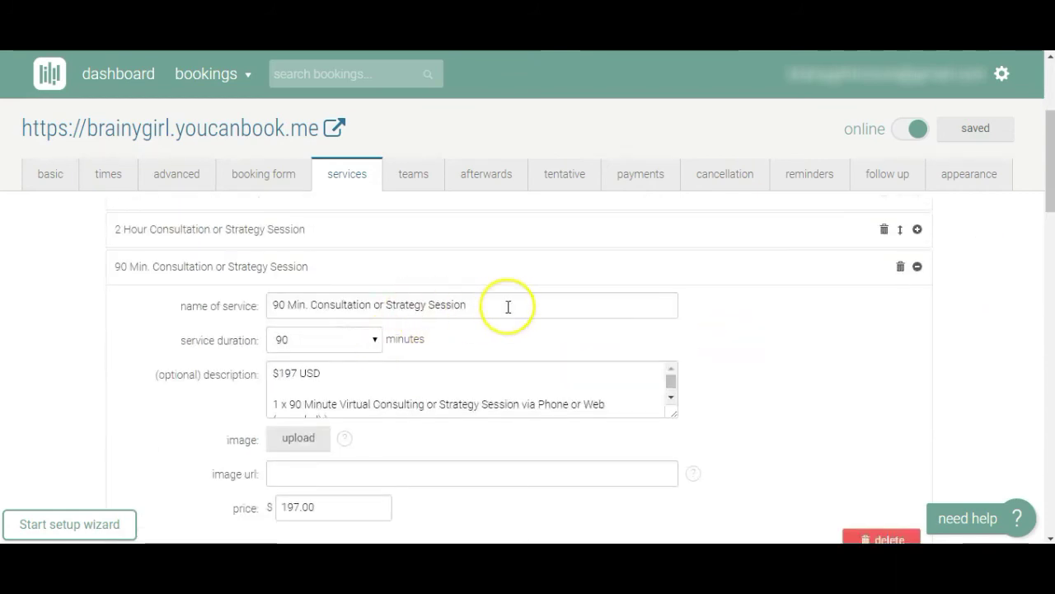
pyautogui.moveTo(506, 306); pyautogui.dragTo(264, 305)
pyautogui.hotkey('ctrl', 'c')
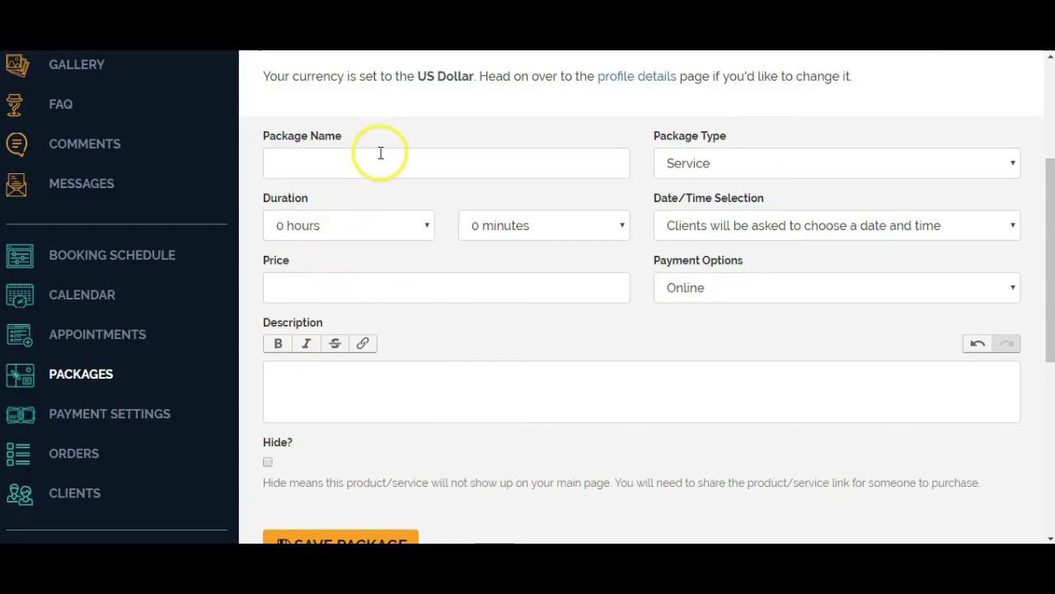
# Paste the 90 Min. Consultation name and set the duration to 1 hour 30 minutes.
pyautogui.click(377, 157)
pyautogui.hotkey('ctrl', 'v')
pyautogui.click(577, 231)
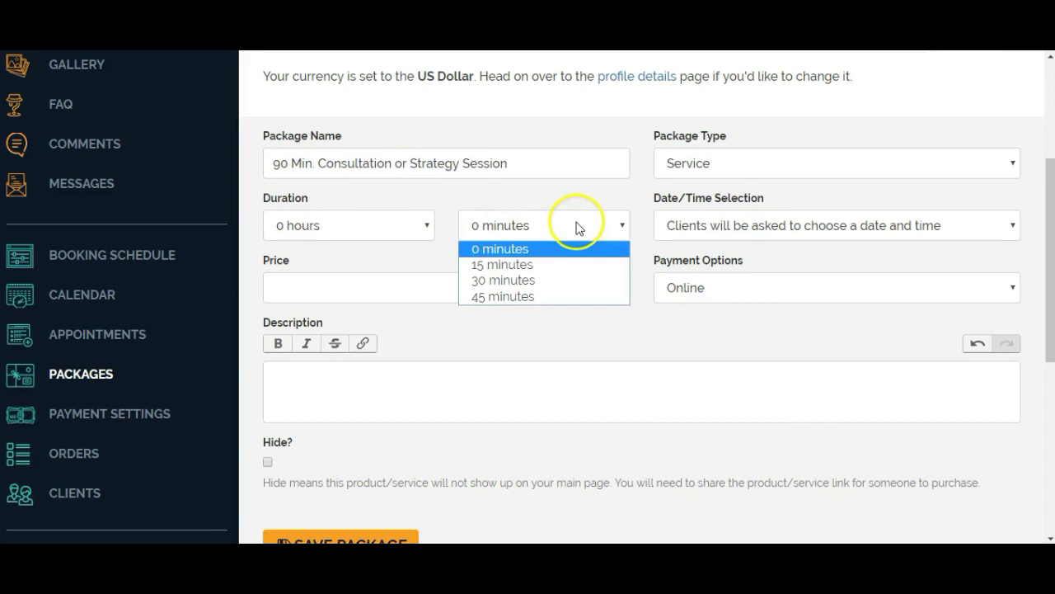
pyautogui.click(388, 241)
pyautogui.click(379, 228)
pyautogui.click(336, 267)
pyautogui.click(535, 232)
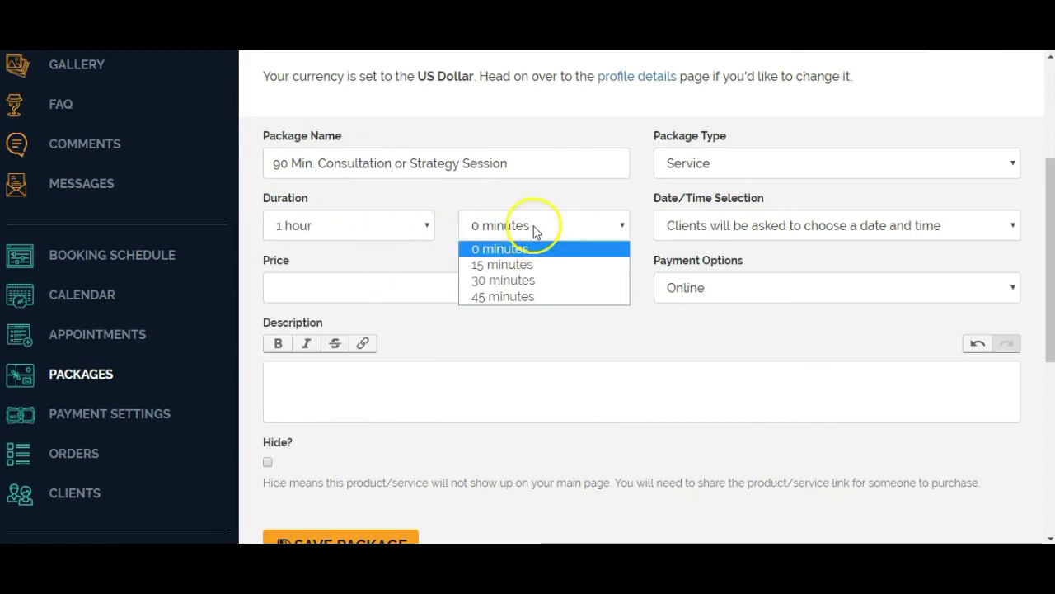
pyautogui.click(536, 279)
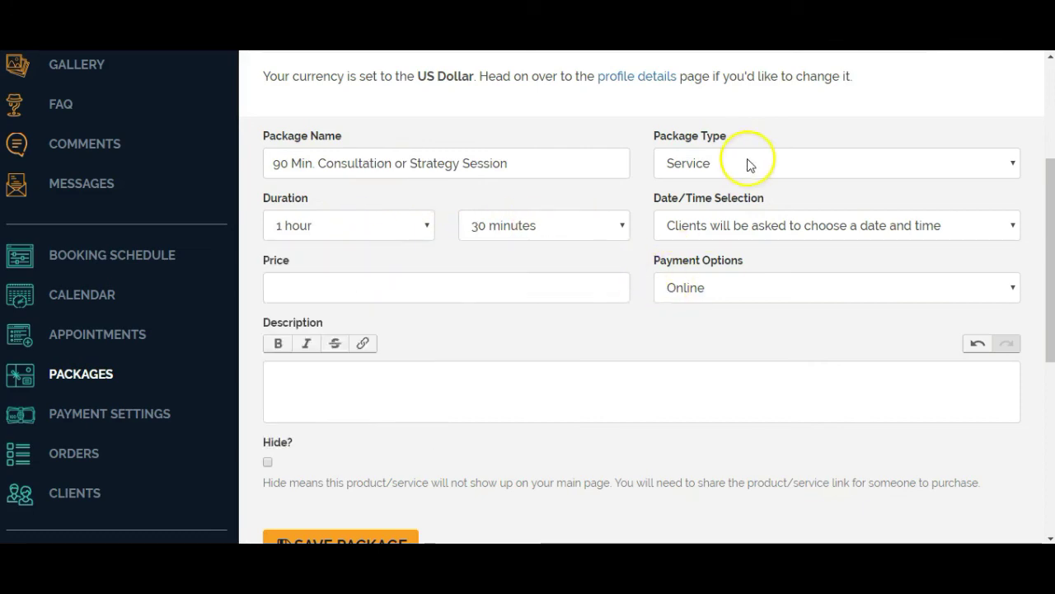
# Keep date-and-time booking and Online payment, and set the price to $197.
pyautogui.click(939, 234)
pyautogui.click(932, 231)
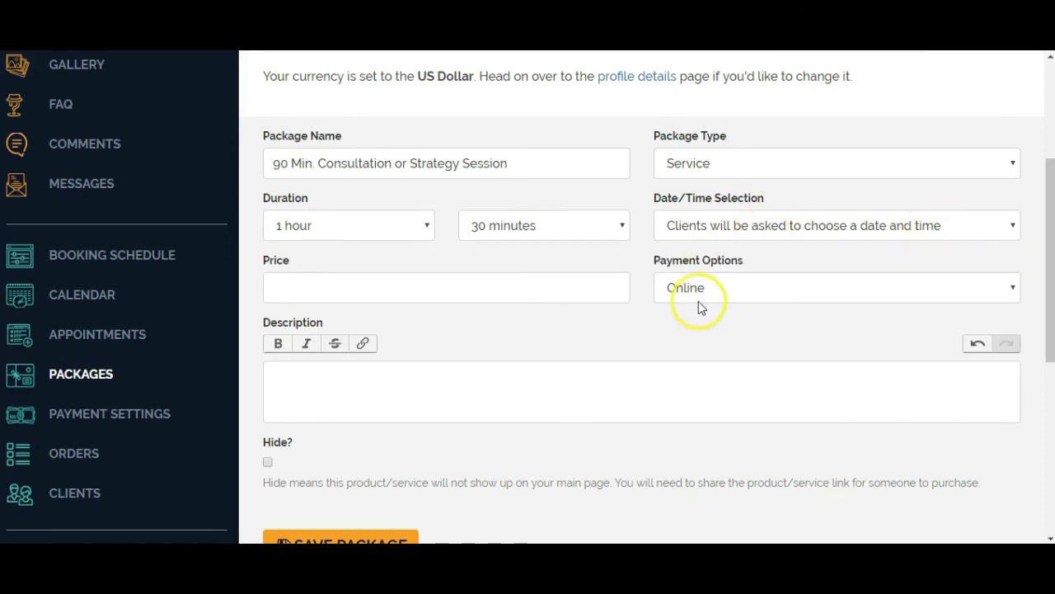
pyautogui.click(790, 295)
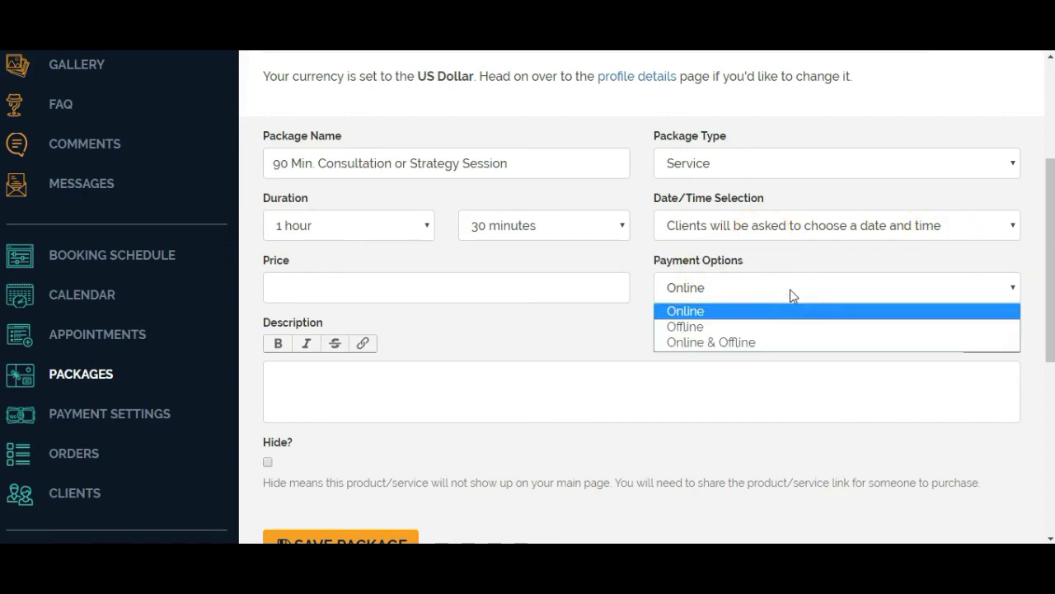
pyautogui.click(791, 295)
pyautogui.click(425, 288)
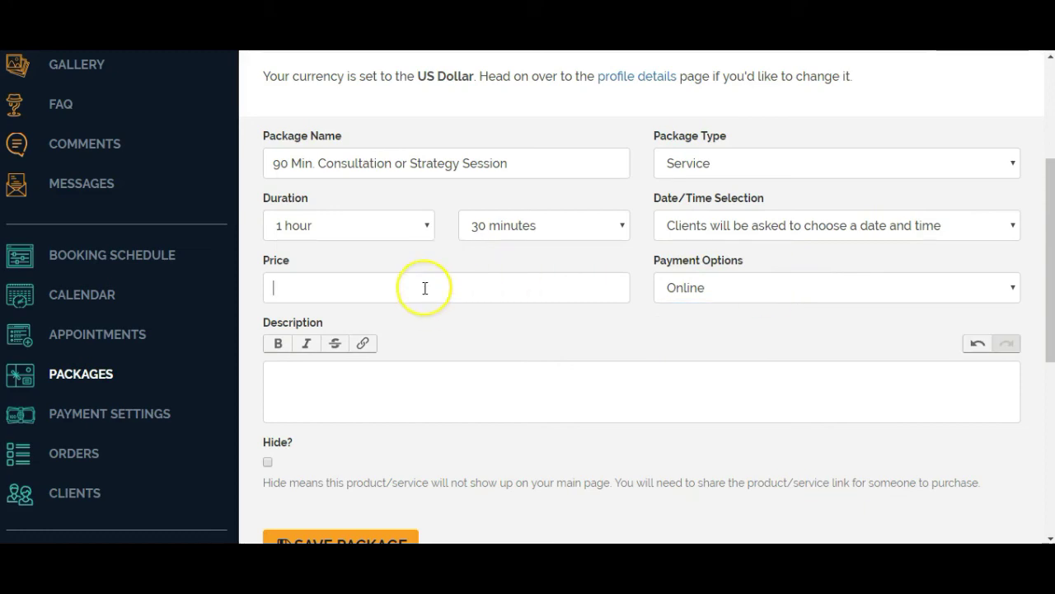
pyautogui.write('$197.00')
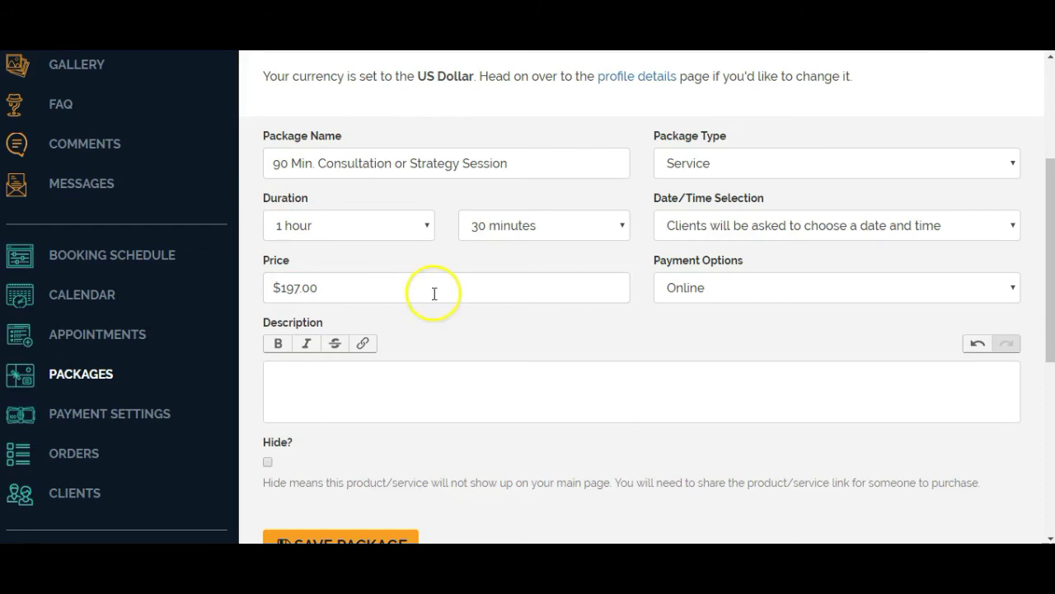
pyautogui.scroll(-1, 561, 281)
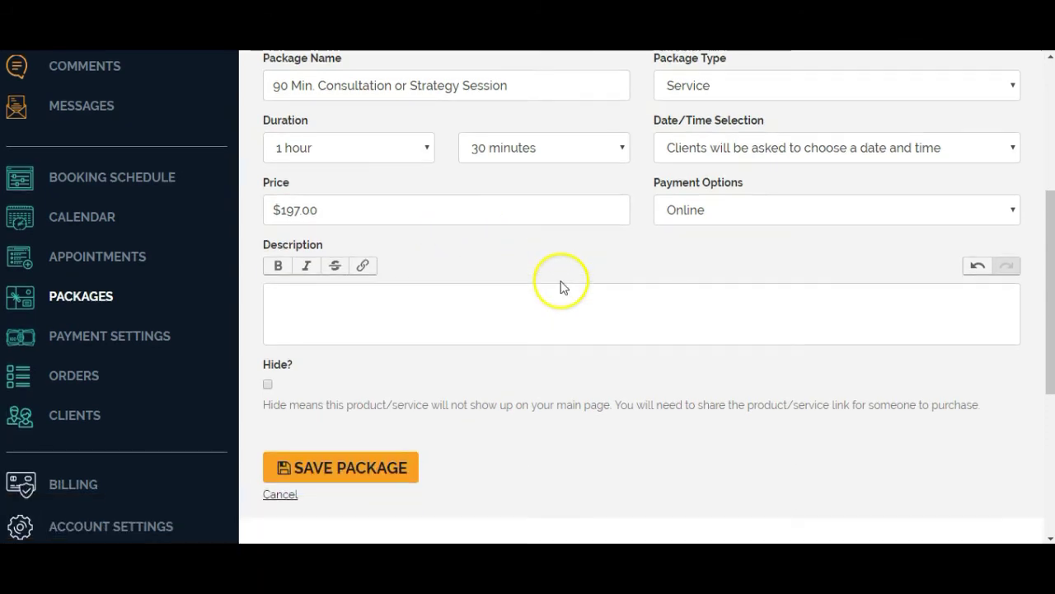
# Copy the service description from YouCanBook.me into the package description.
pyautogui.click(581, 293)
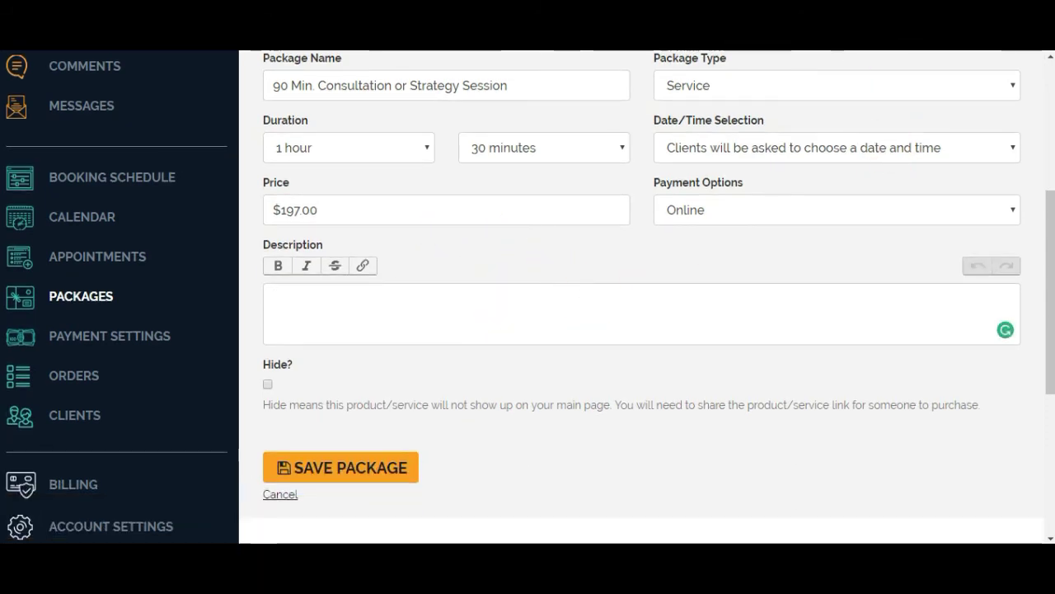
pyautogui.click(742, 50)
pyautogui.scroll(-1, 579, 306)
pyautogui.click(497, 306)
pyautogui.hotkey('ctrl', 'a')
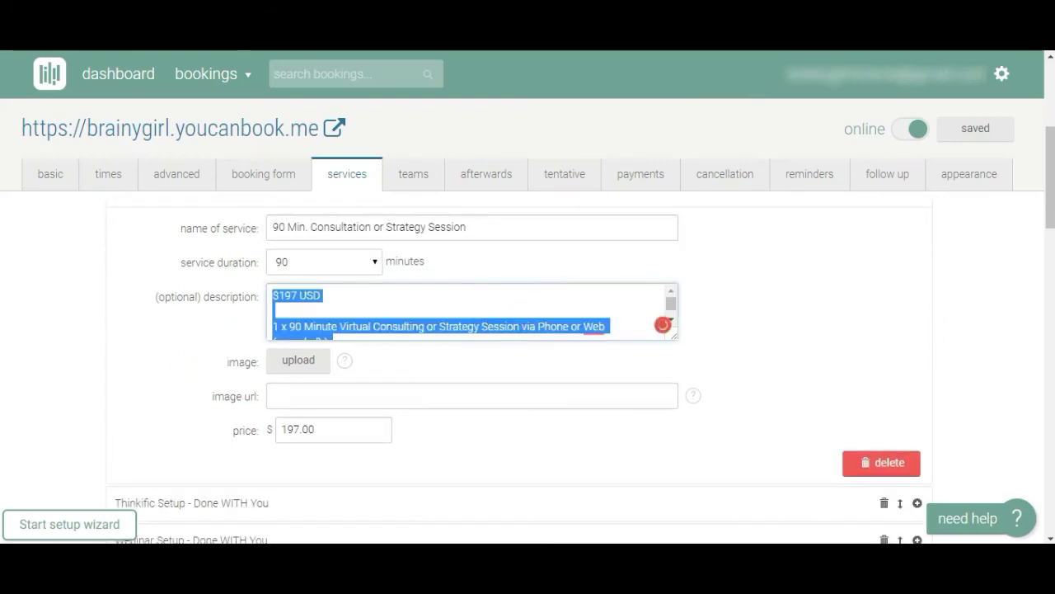
pyautogui.hotkey('ctrl', 'c')
pyautogui.hotkey('ctrl', 'Tab')
pyautogui.hotkey('ctrl', 'v')
pyautogui.scroll(-3, 532, 425)
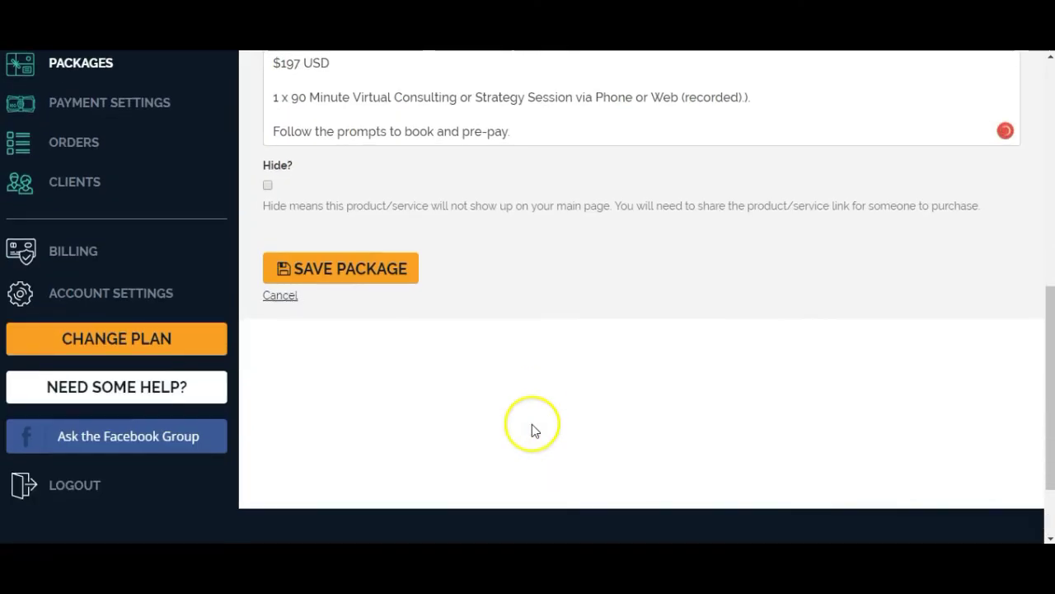
# Save the new 90 Min. Consultation package.
pyautogui.click(349, 275)
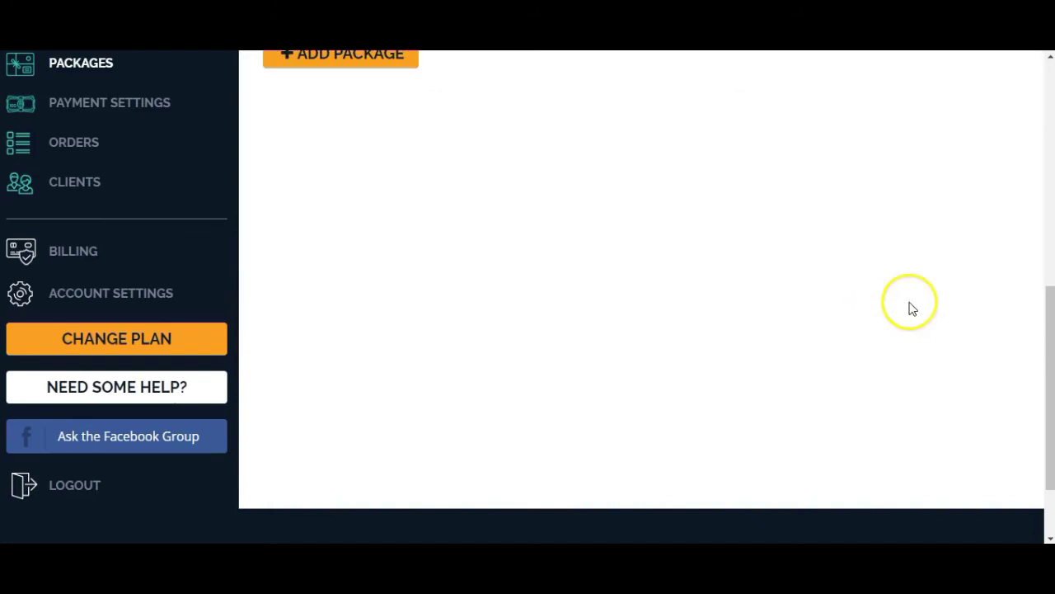
pyautogui.scroll(5, 891, 309)
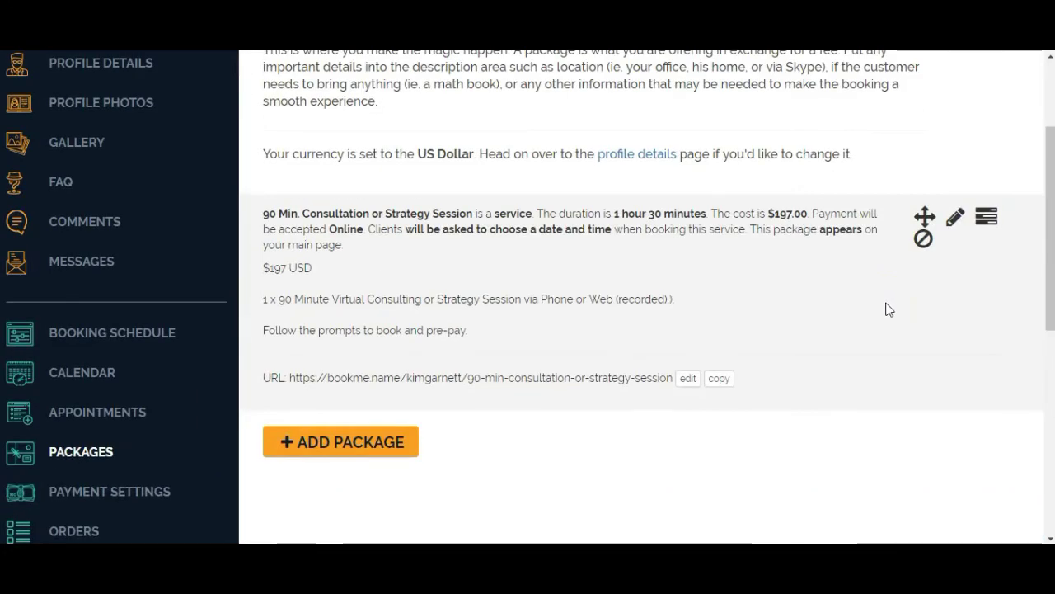
pyautogui.scroll(2, 889, 309)
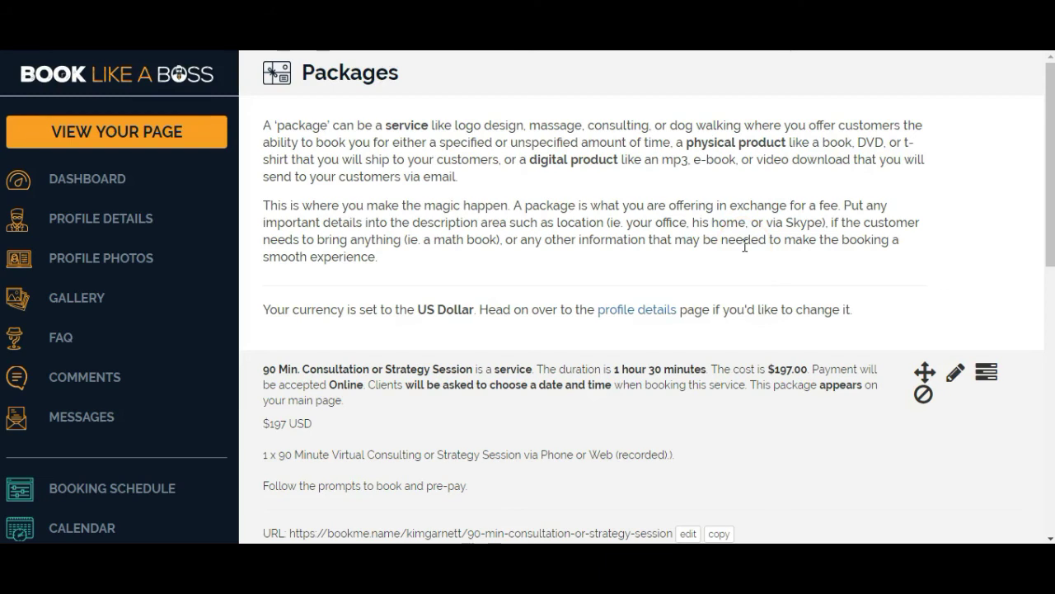
# Save the Thinkific Setup - Done WITH You package at 2 hours, $497, paid online.
pyautogui.scroll(-3, 741, 237)
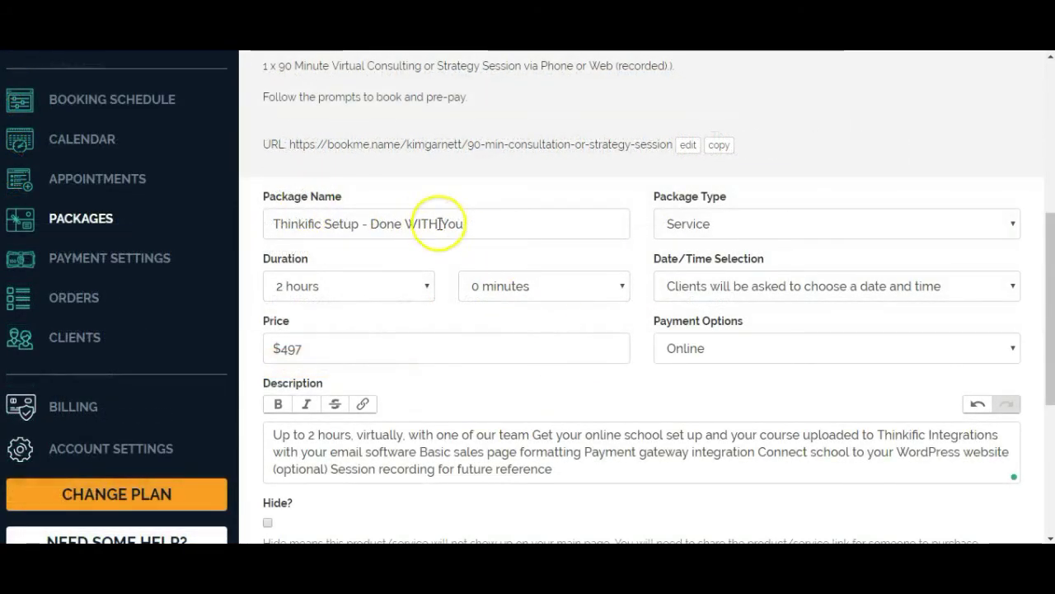
pyautogui.scroll(-2, 667, 366)
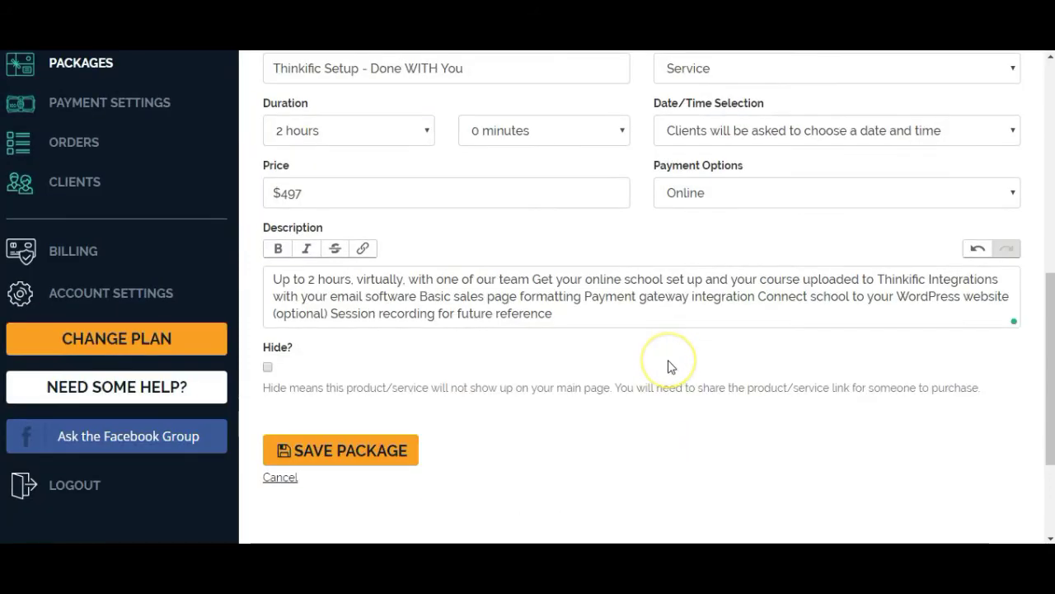
pyautogui.click(341, 457)
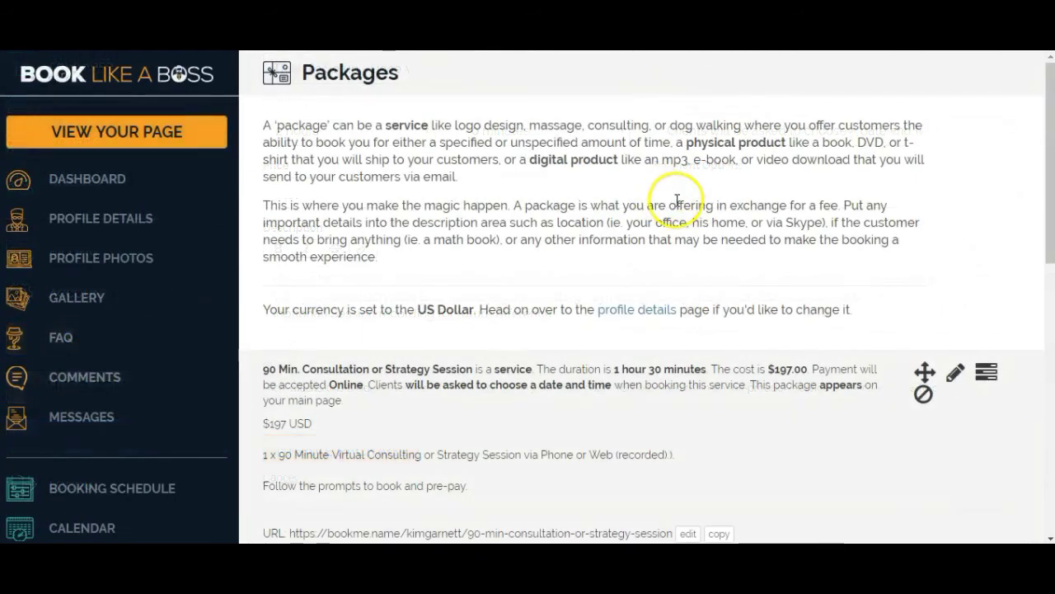
pyautogui.scroll(-5, 669, 200)
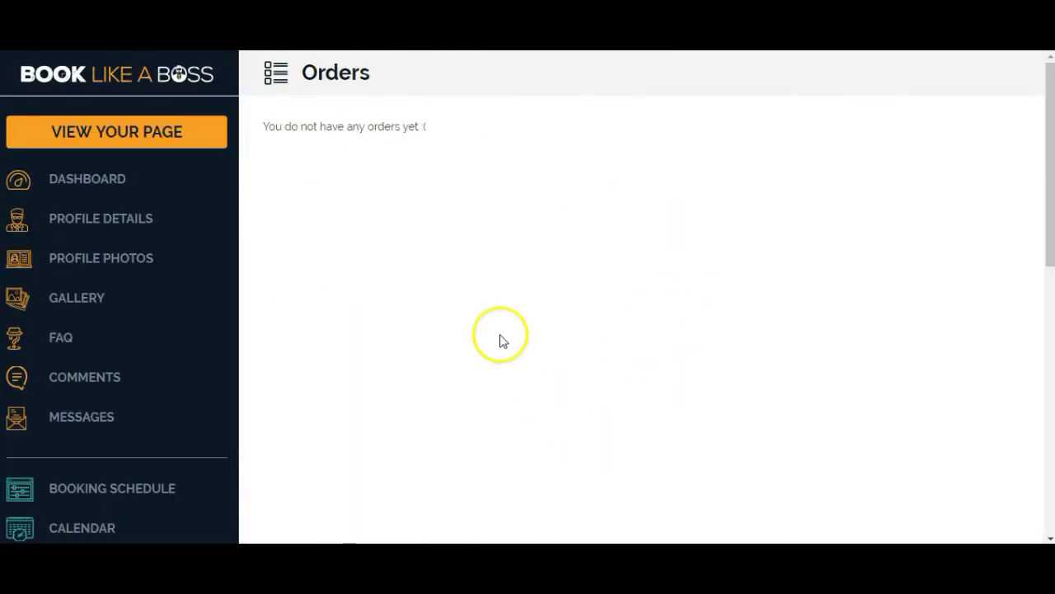
# Confirm there are no orders or clients yet, then bring up the Billing page's credit card form.
pyautogui.scroll(-5, 169, 321)
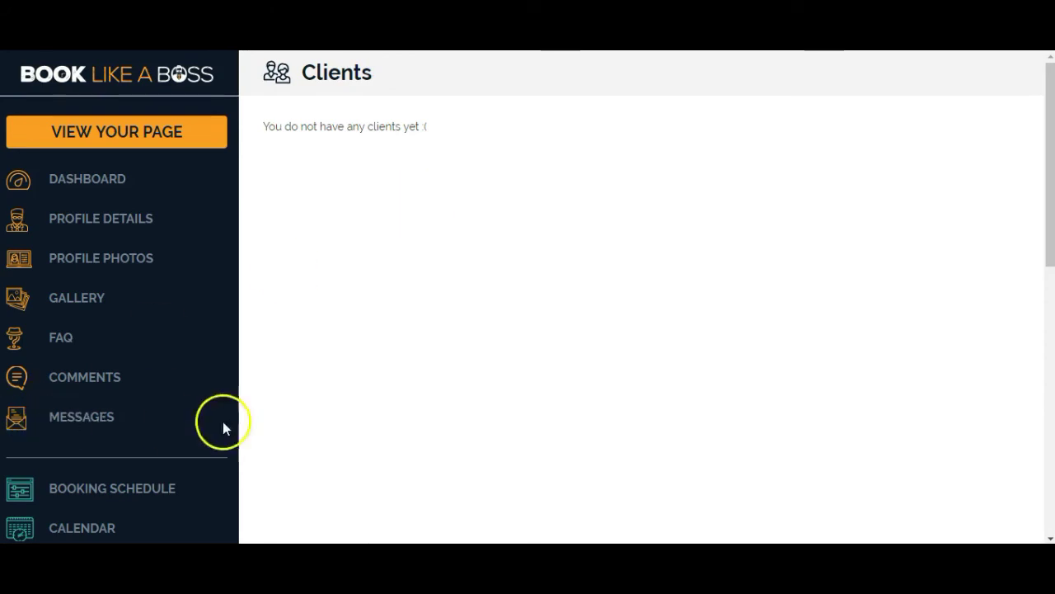
pyautogui.scroll(-4, 209, 352)
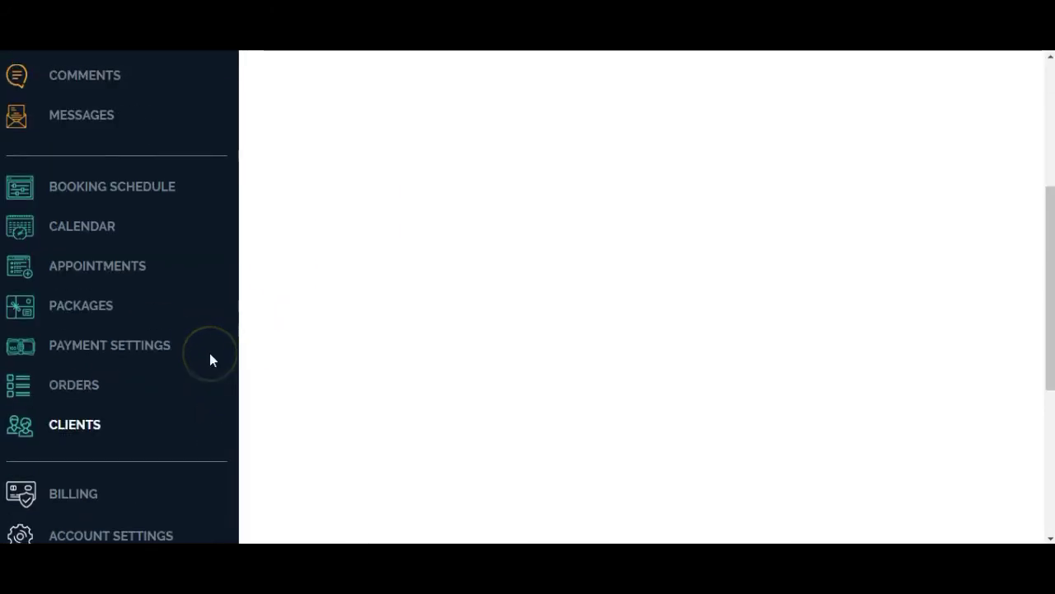
pyautogui.scroll(-3, 123, 305)
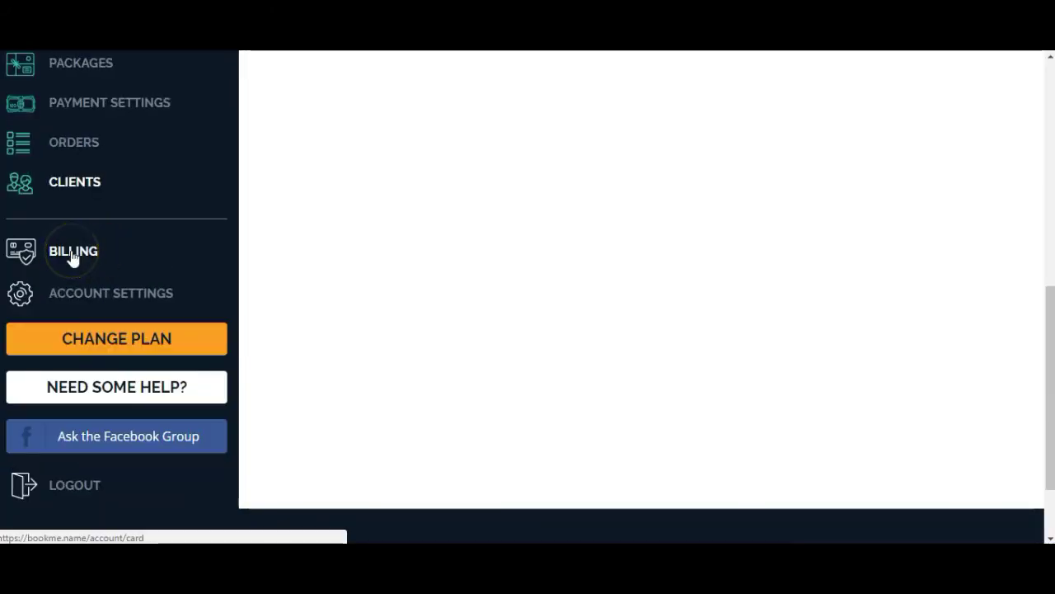
pyautogui.click(72, 254)
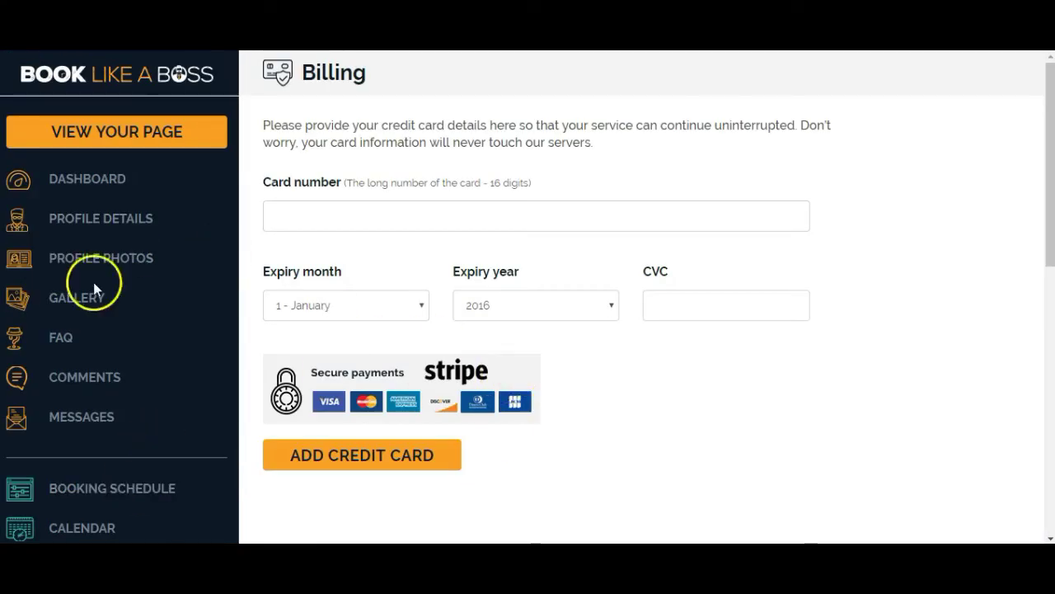
pyautogui.scroll(-6, 180, 308)
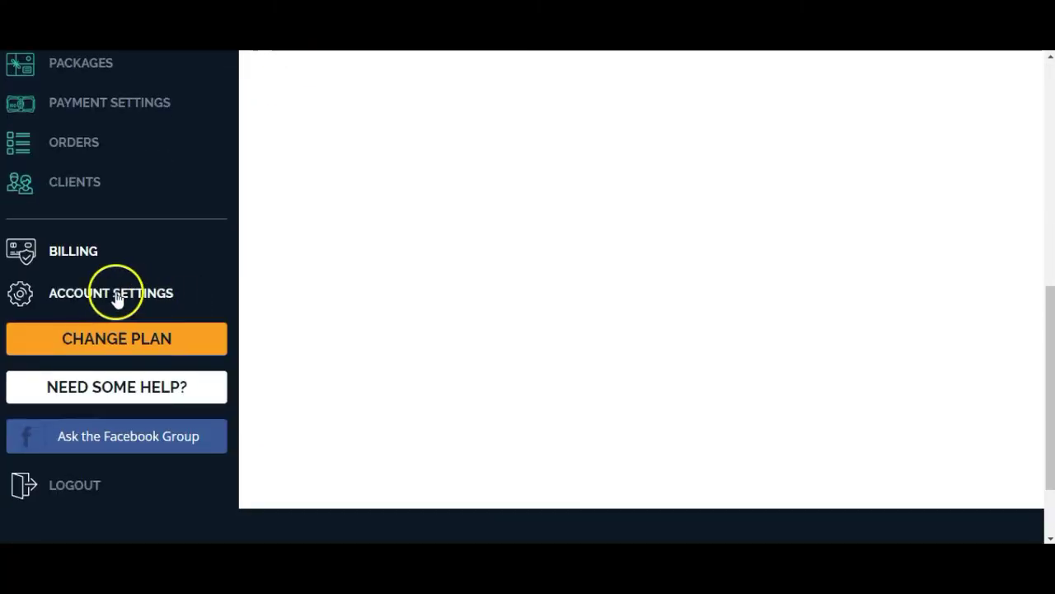
# Go to Account Settings, dismiss the password manager banner, and scroll through the settings.
pyautogui.click(117, 297)
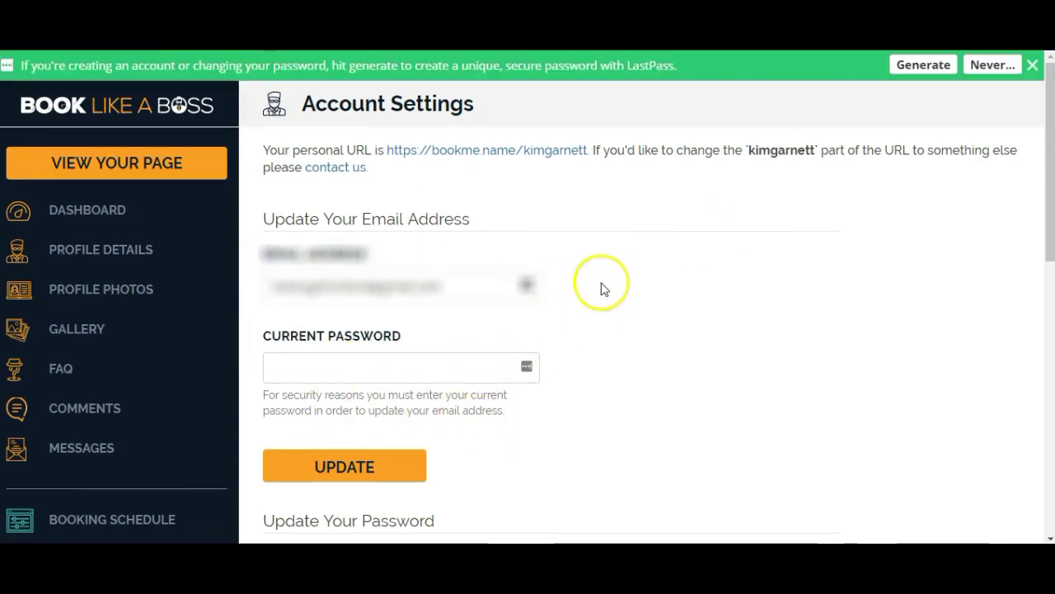
pyautogui.click(1033, 65)
pyautogui.scroll(-10, 94, 353)
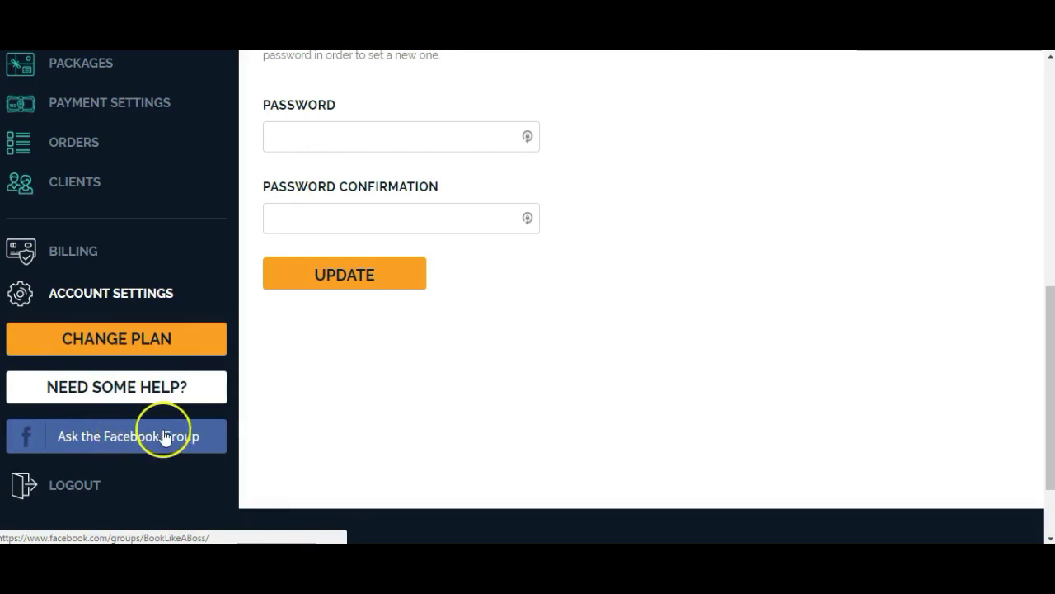
pyautogui.scroll(7, 804, 300)
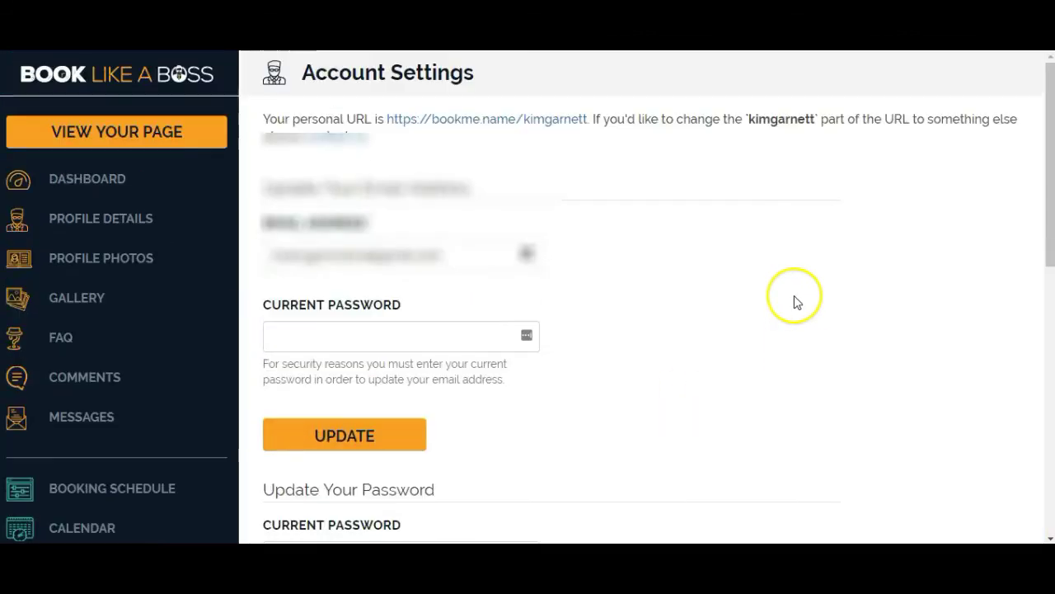
pyautogui.scroll(-5, 750, 247)
pyautogui.scroll(-4, 715, 231)
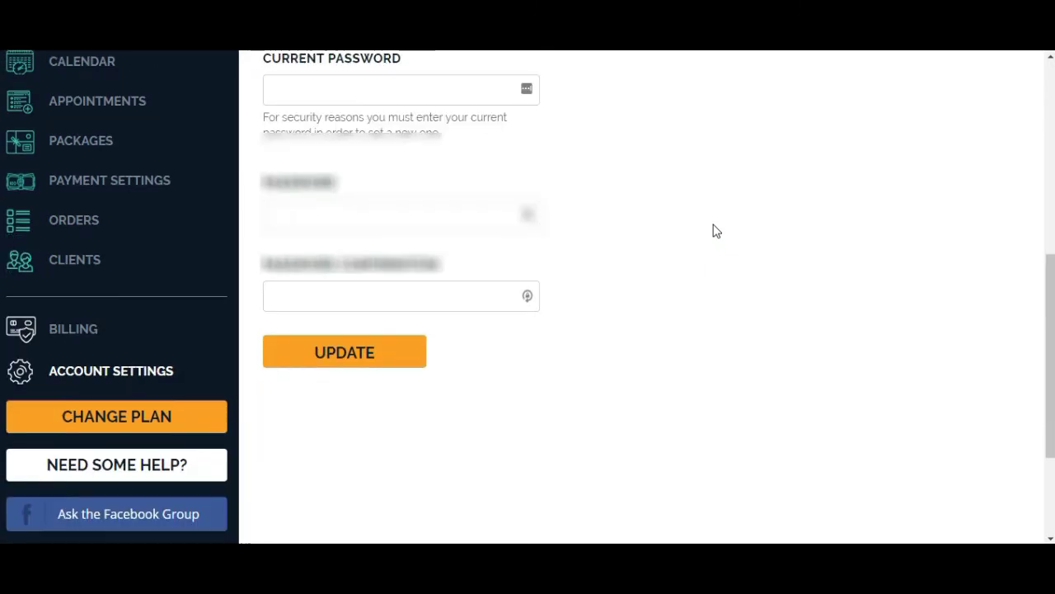
pyautogui.scroll(8, 716, 231)
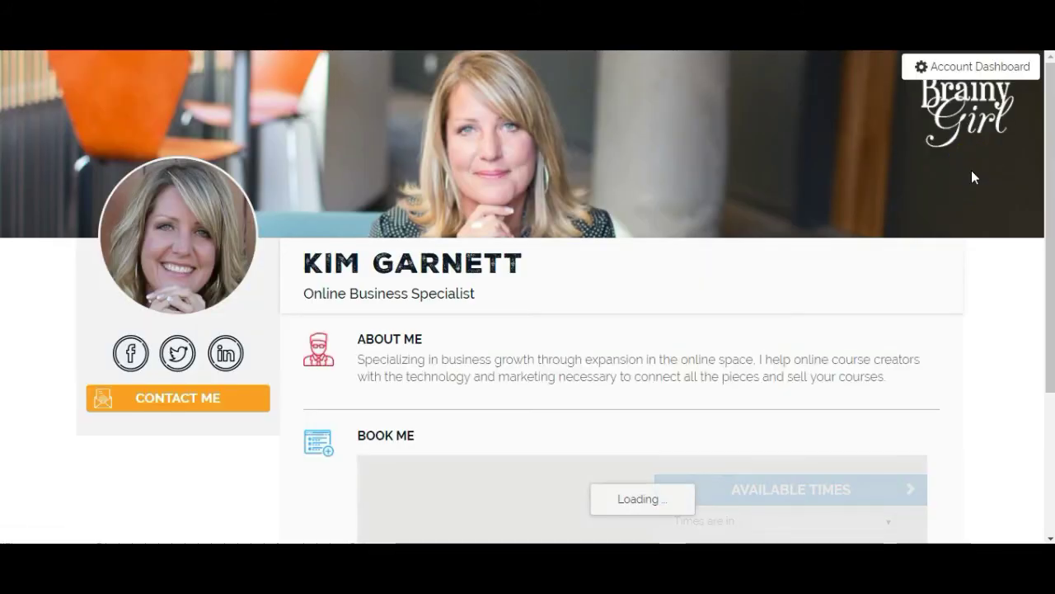
# Select and deselect the About Me text, then scroll down to the Discovery Call calendar.
pyautogui.moveTo(322, 349); pyautogui.dragTo(959, 371)
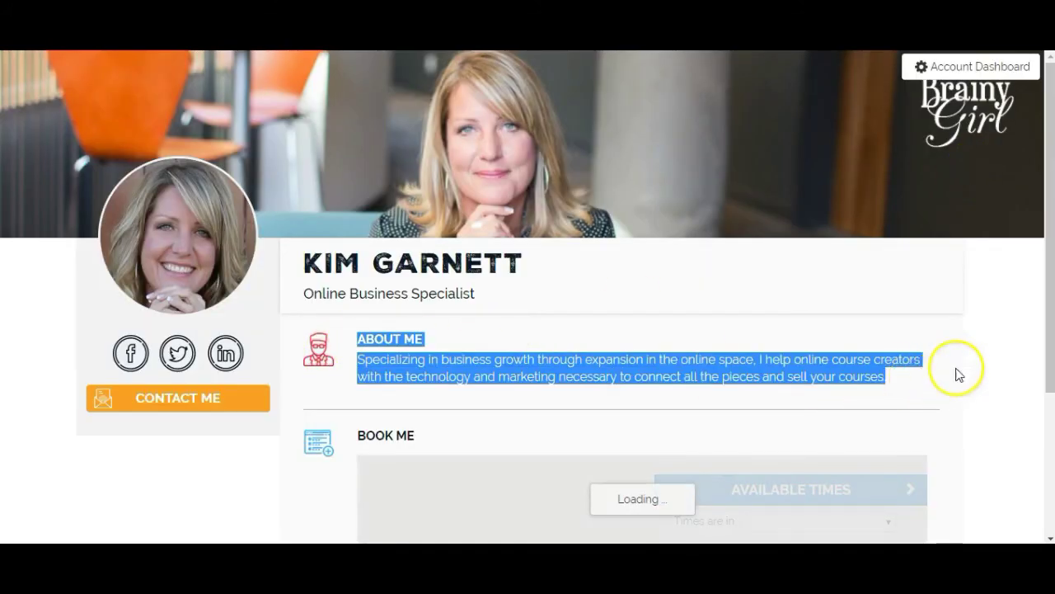
pyautogui.click(980, 352)
pyautogui.scroll(-3, 975, 302)
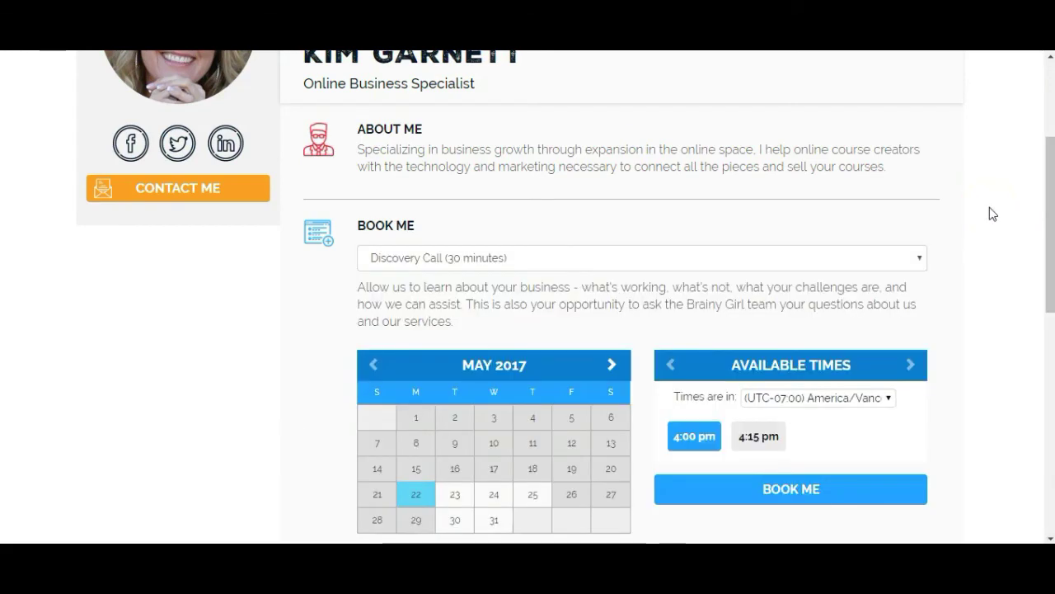
pyautogui.scroll(-3, 993, 214)
pyautogui.scroll(-2, 993, 213)
# Review the three Products & Services packages, including the $99.00 Thinkific 30-minute call.
pyautogui.scroll(4, 993, 214)
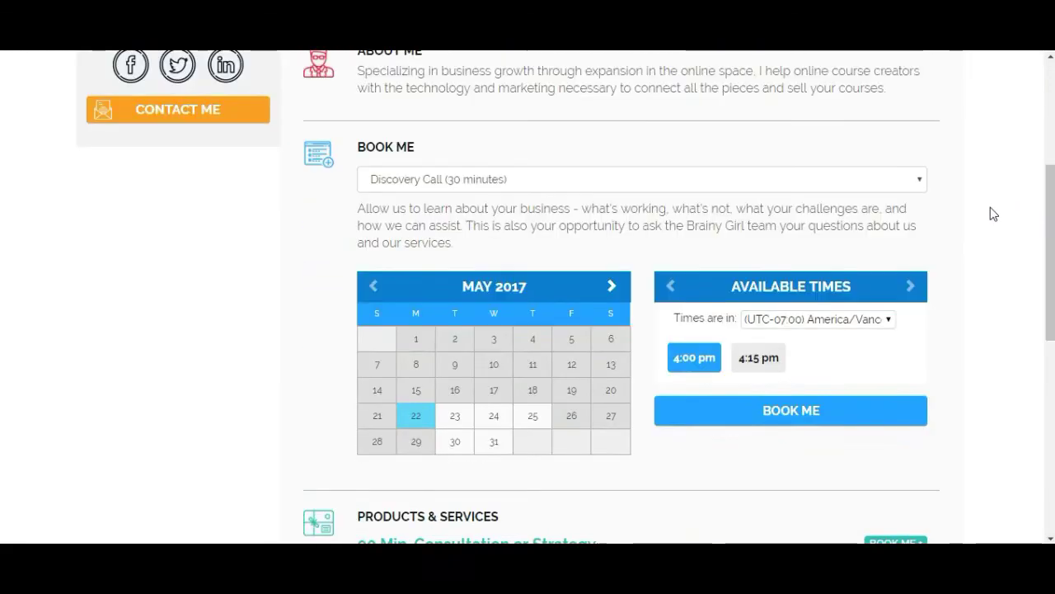
pyautogui.scroll(3, 492, 194)
pyautogui.scroll(-3, 494, 198)
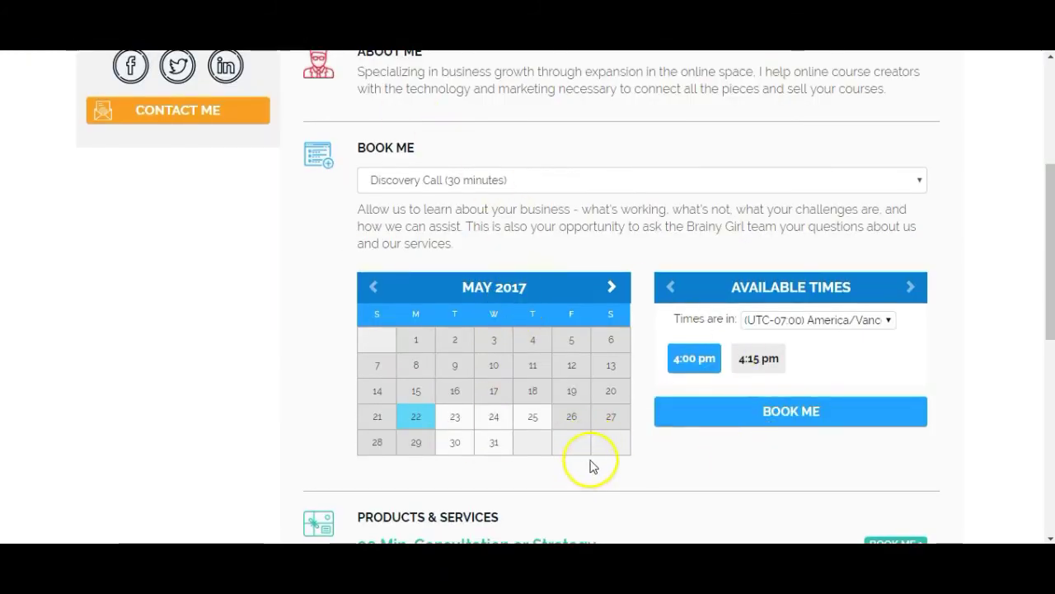
pyautogui.scroll(-3, 996, 217)
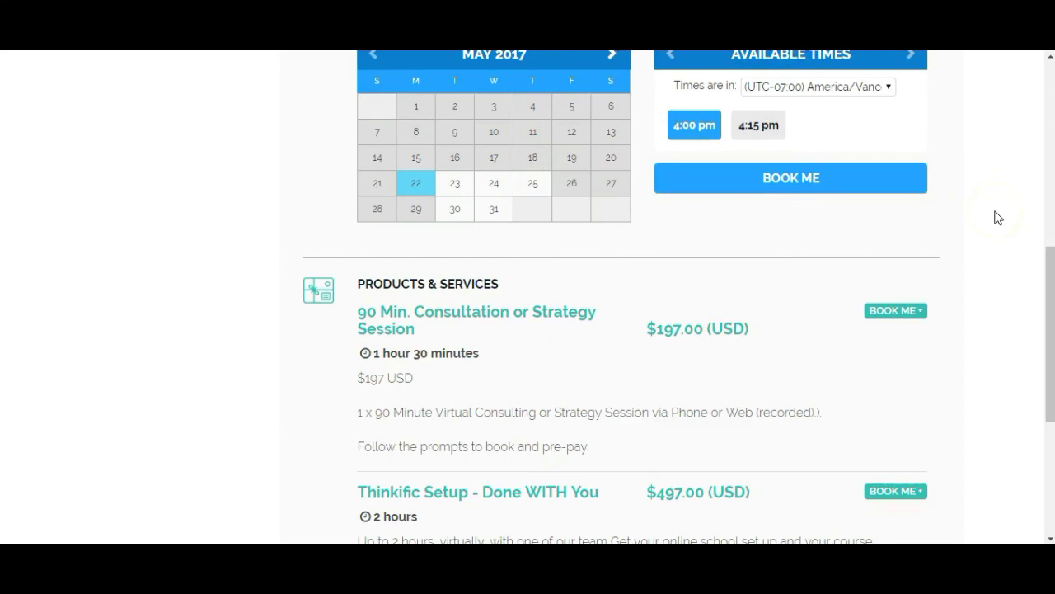
pyautogui.scroll(-2, 998, 217)
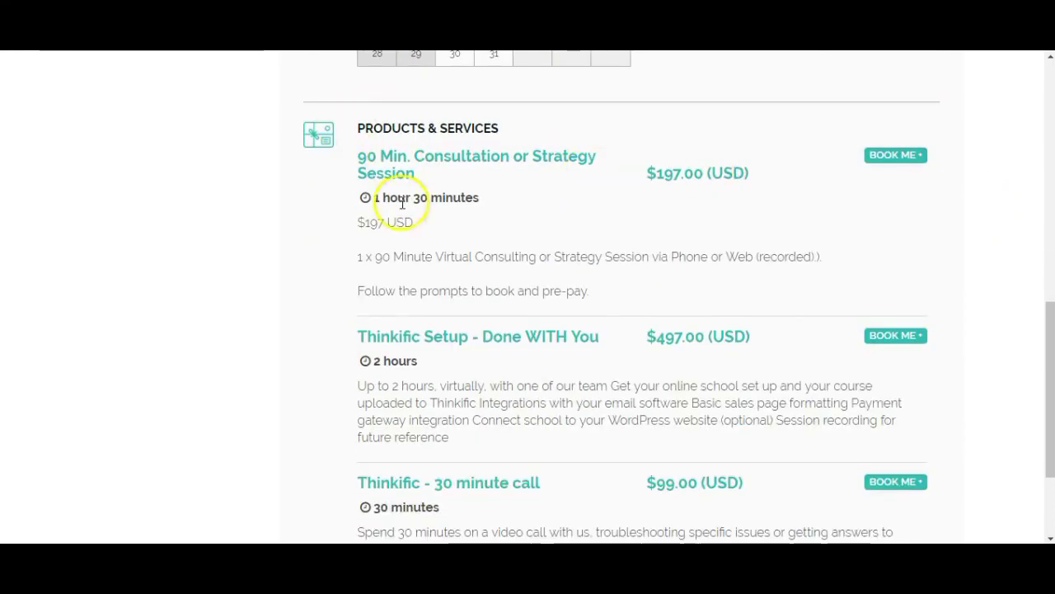
pyautogui.scroll(-2, 1016, 280)
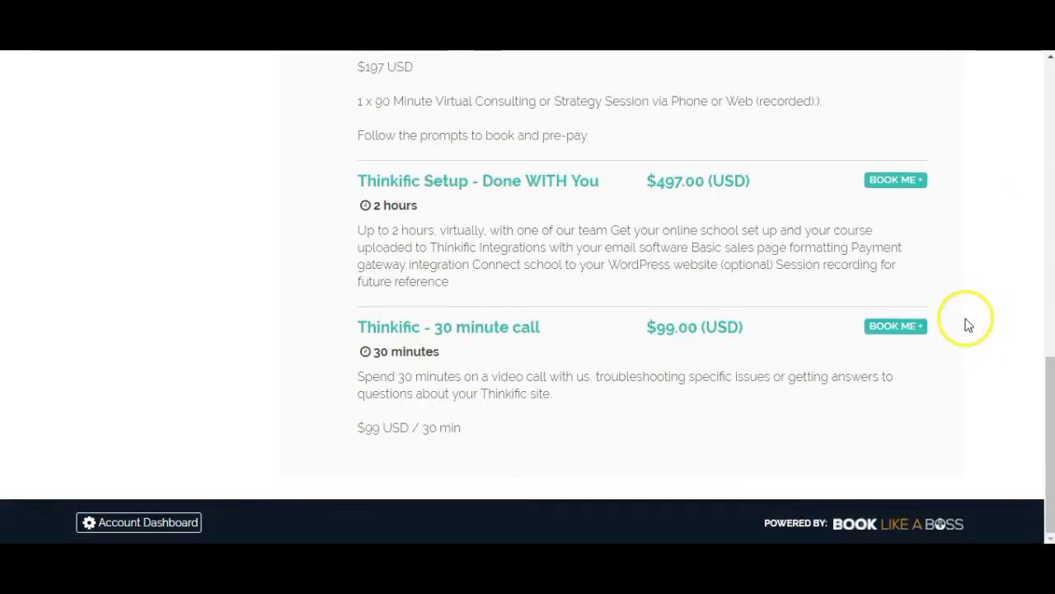
pyautogui.scroll(5, 961, 312)
pyautogui.scroll(2, 959, 303)
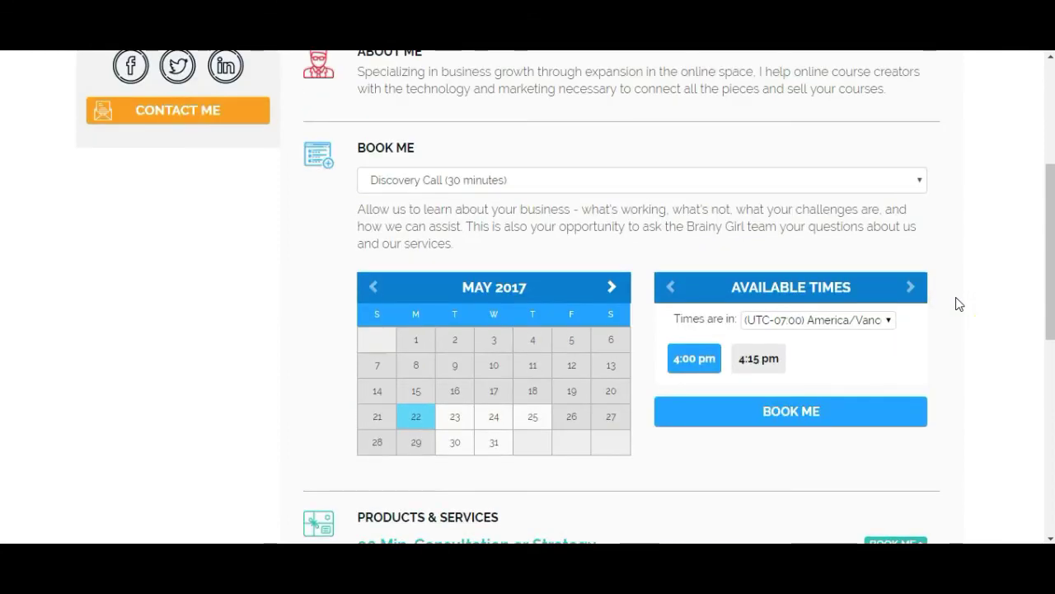
# Book the May 22, 2017 4:00 pm Discovery Call with the booker's e-mail and message 'just testing'.
pyautogui.click(791, 419)
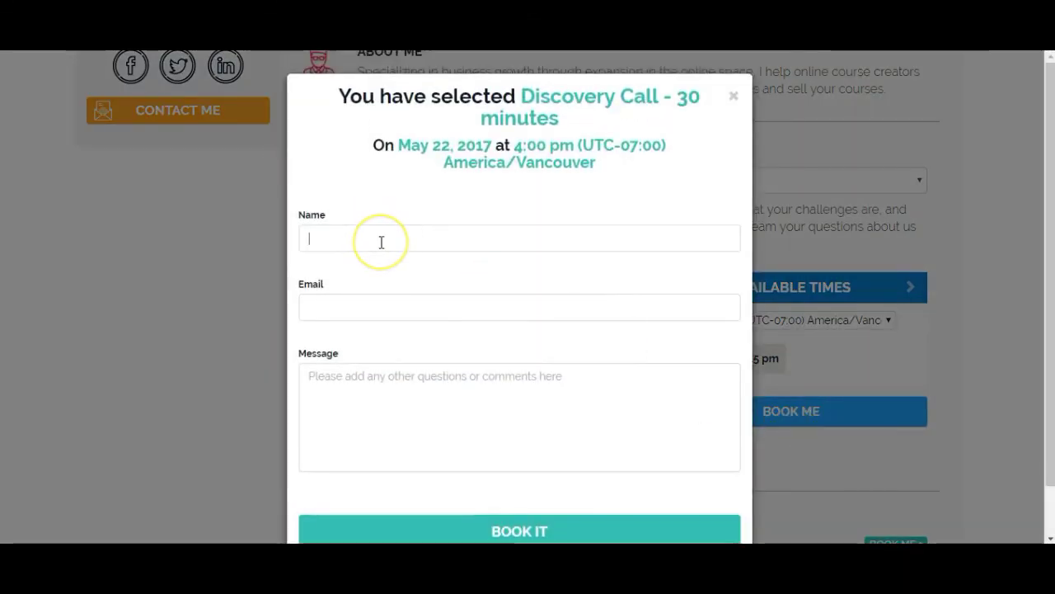
pyautogui.press('Tab')
pyautogui.click(415, 351)
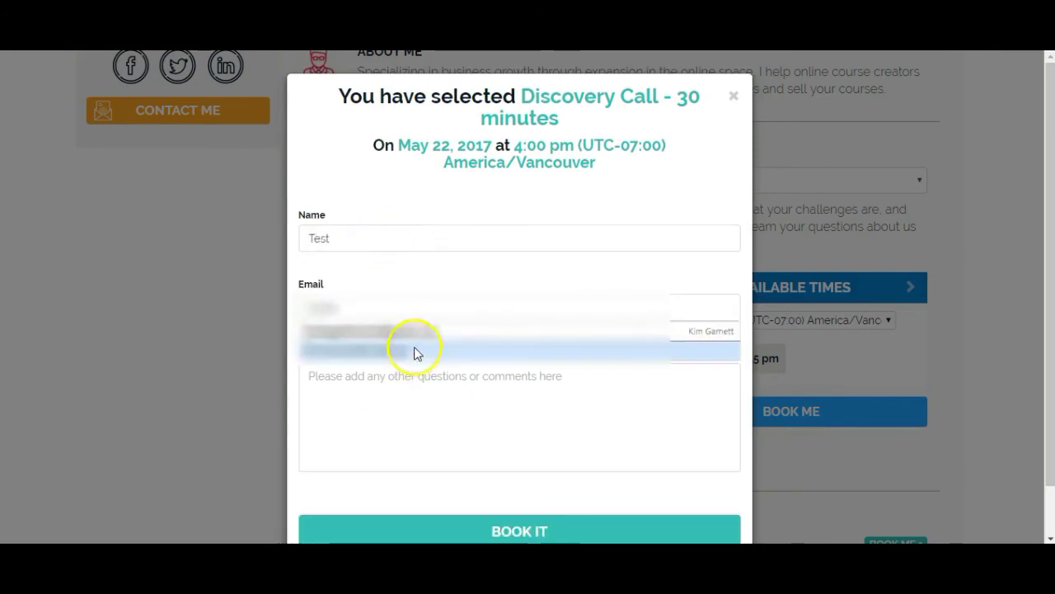
pyautogui.click(420, 426)
pyautogui.write('just testing')
pyautogui.scroll(-1, 462, 412)
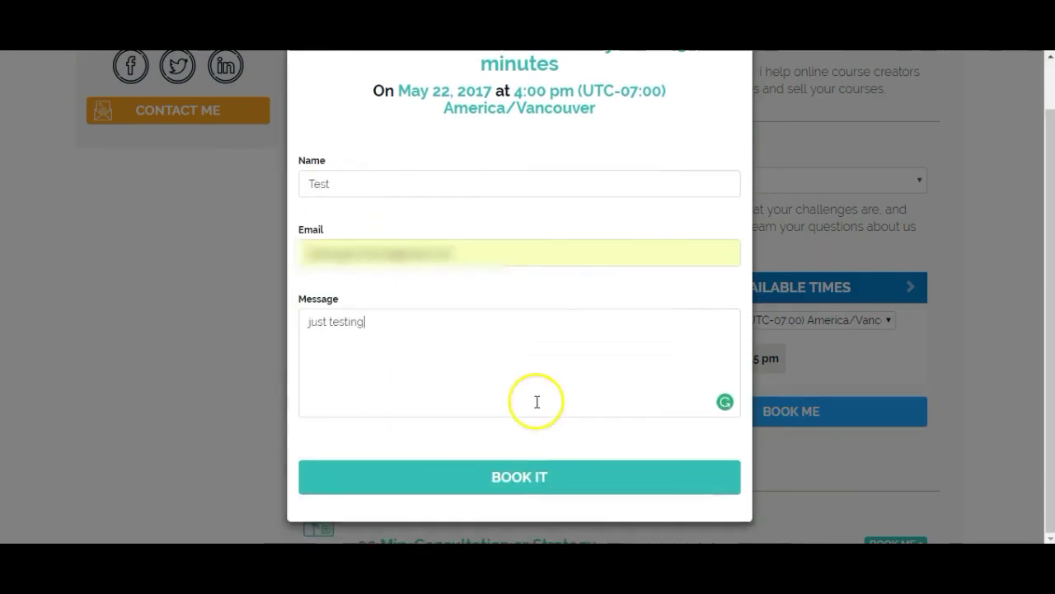
pyautogui.click(516, 483)
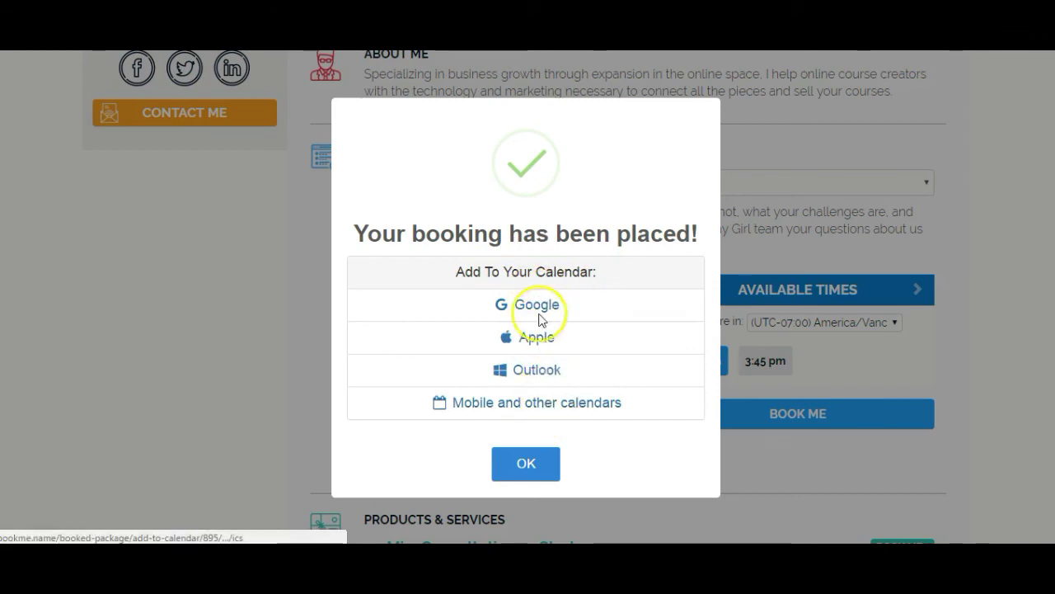
pyautogui.click(526, 465)
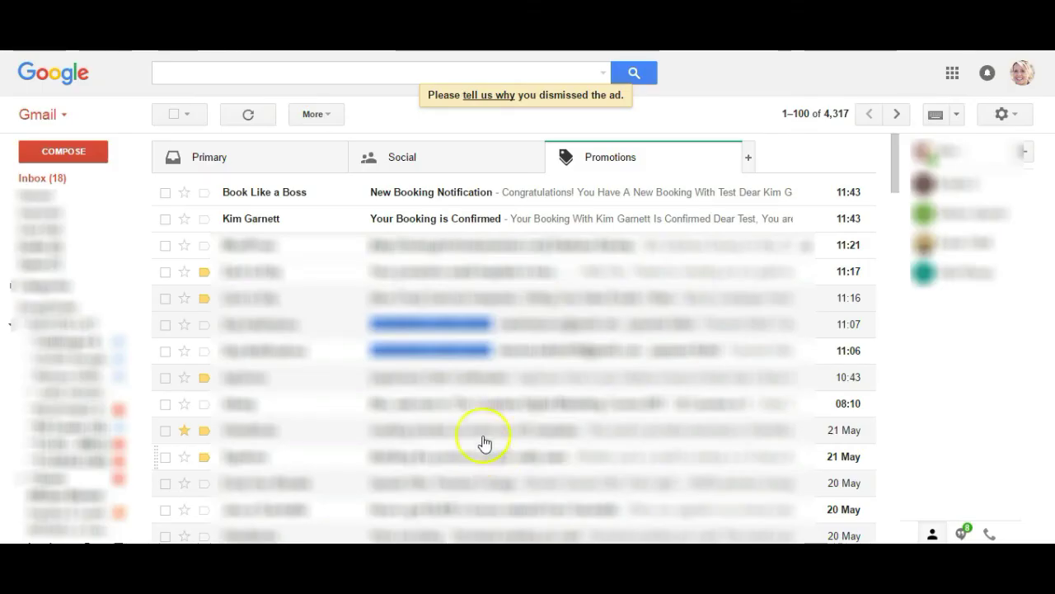
# Move the New Booking Notification email from Promotions to Primary, including future messages from this sender.
pyautogui.click(633, 161)
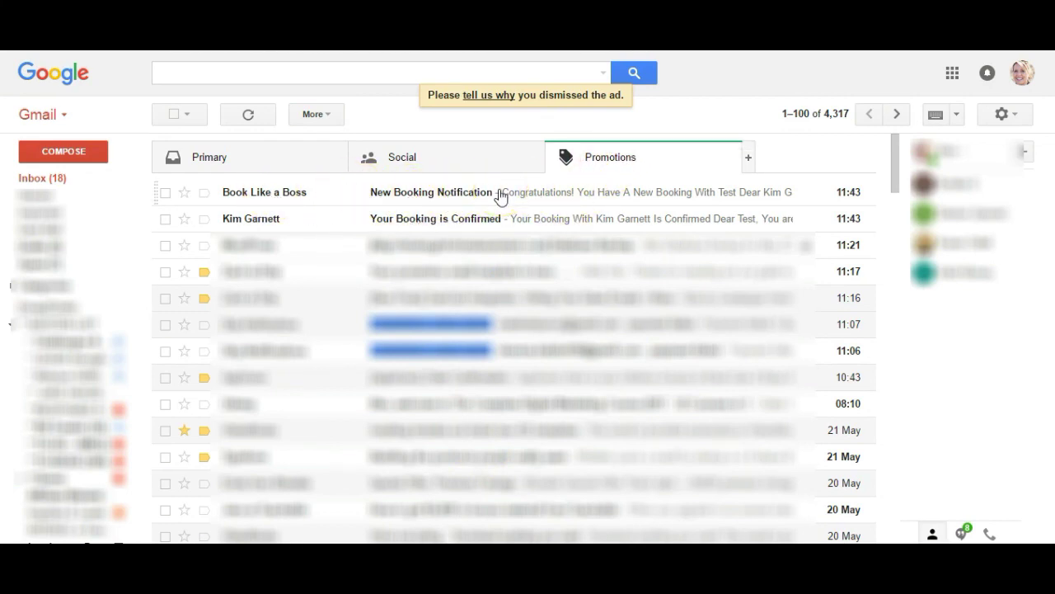
pyautogui.click(608, 163)
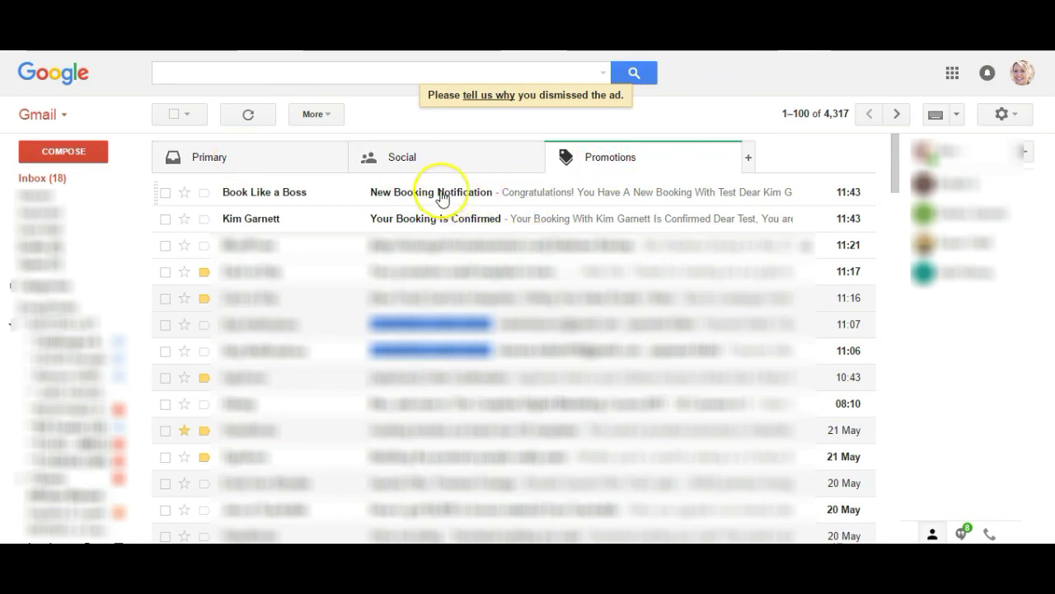
pyautogui.moveTo(338, 188); pyautogui.dragTo(247, 157)
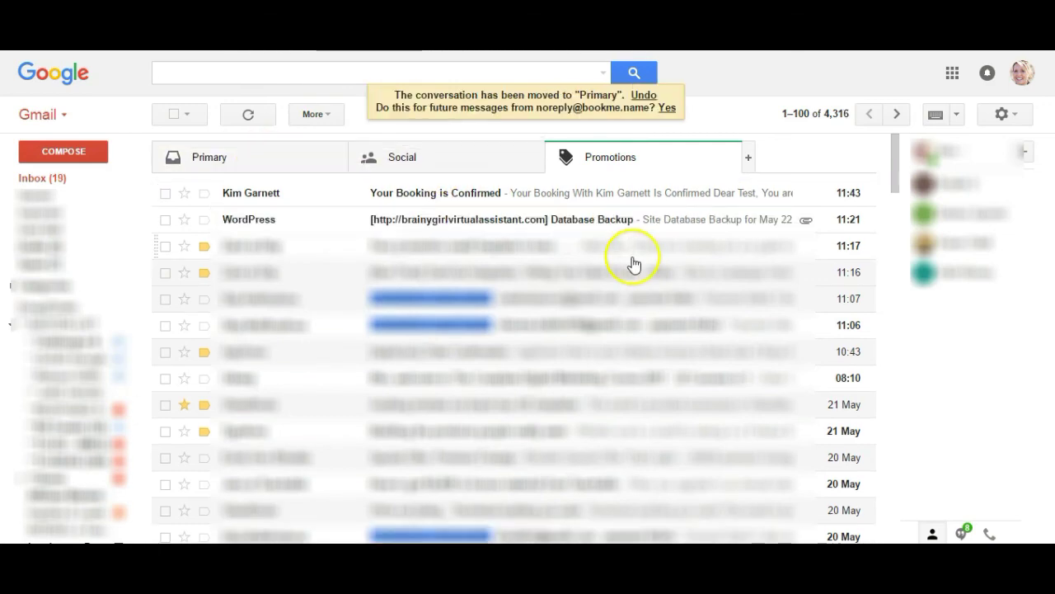
pyautogui.moveTo(392, 108); pyautogui.dragTo(618, 110)
pyautogui.click(667, 108)
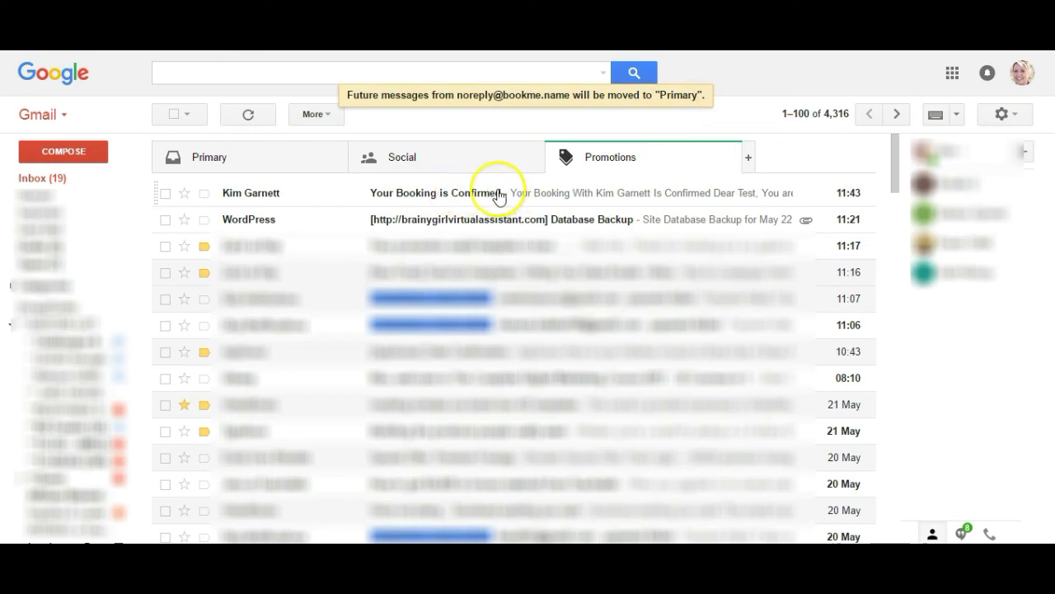
# Read the 'Your Booking is Confirmed' email's Discovery Call details for May 22nd 2017, 4:00 pm PDT.
pyautogui.click(498, 196)
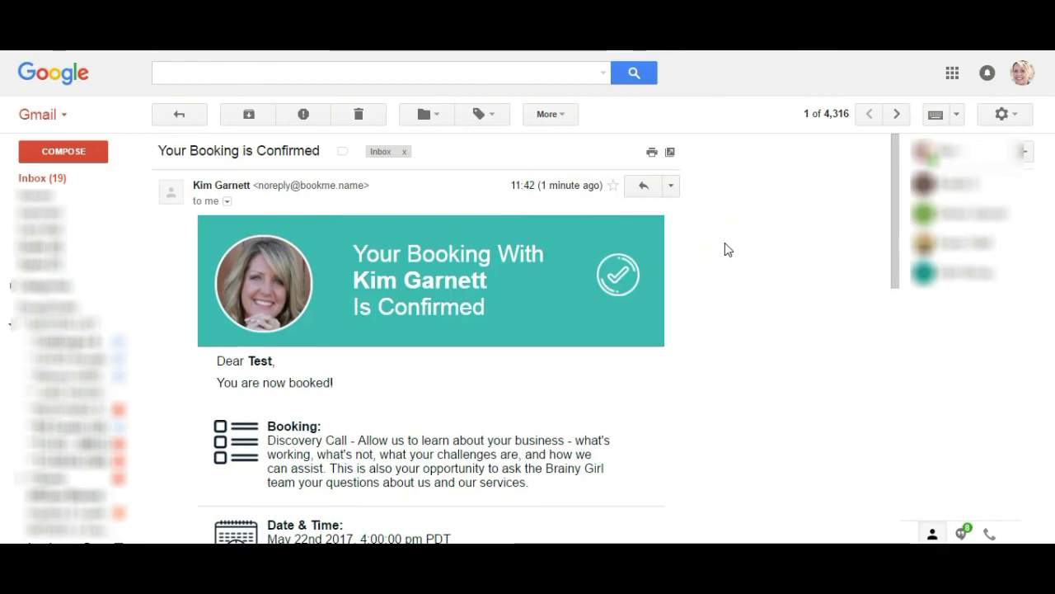
pyautogui.scroll(-3, 725, 248)
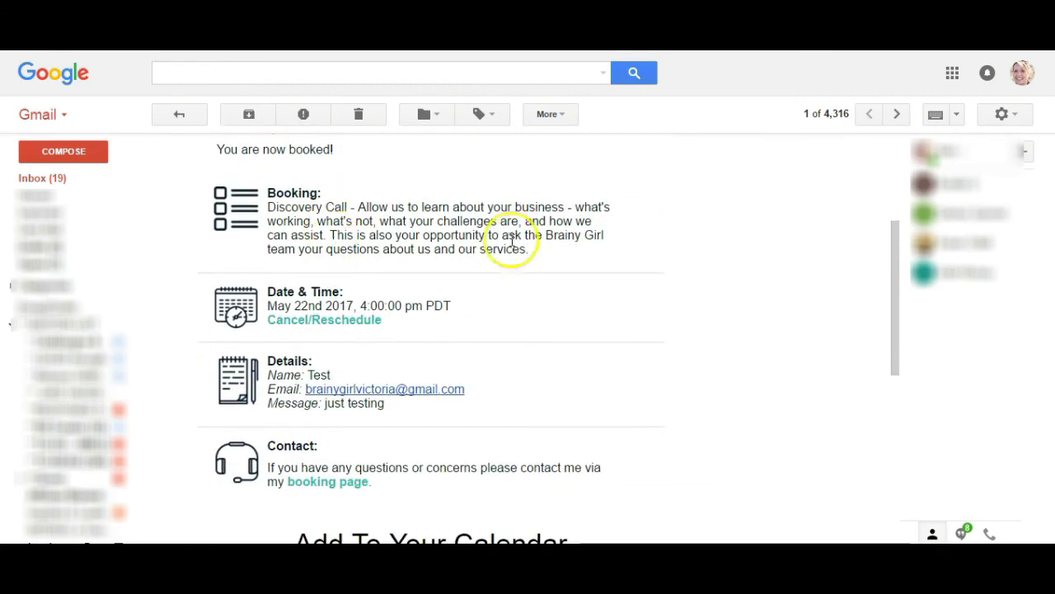
pyautogui.scroll(-1, 497, 241)
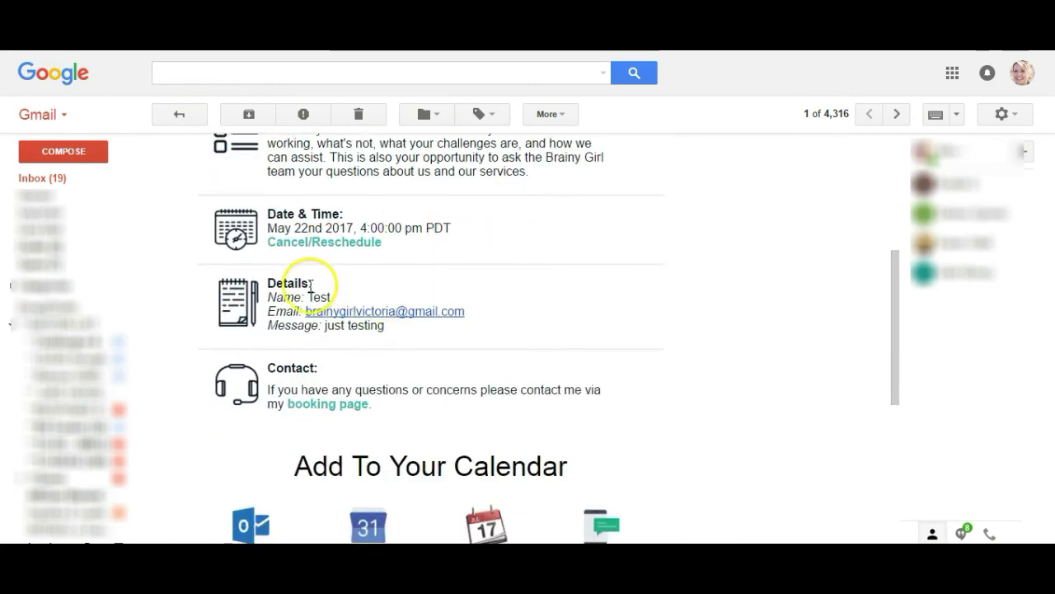
pyautogui.scroll(-3, 592, 297)
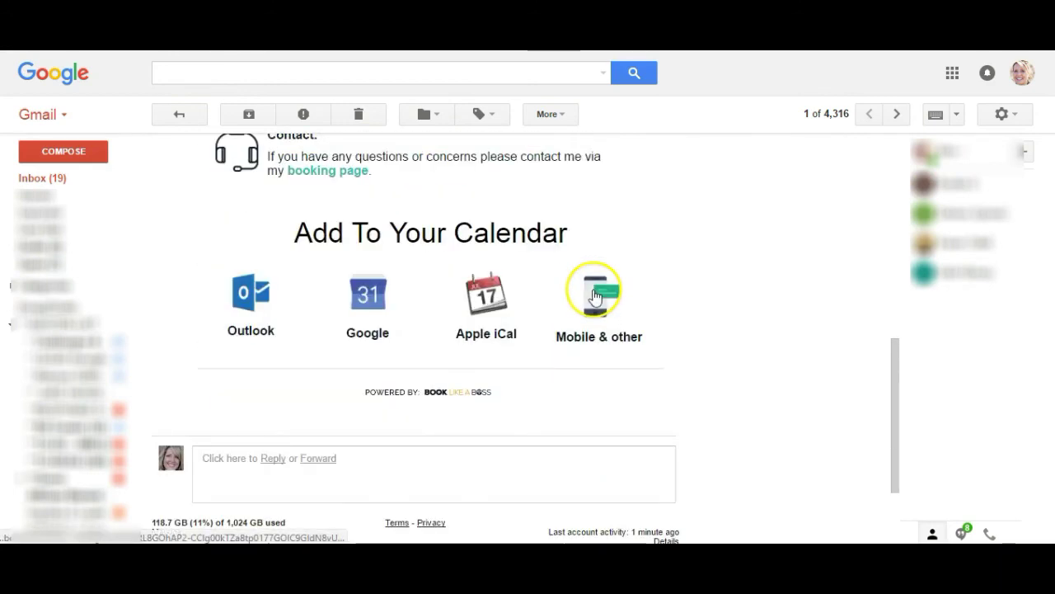
pyautogui.scroll(1, 593, 293)
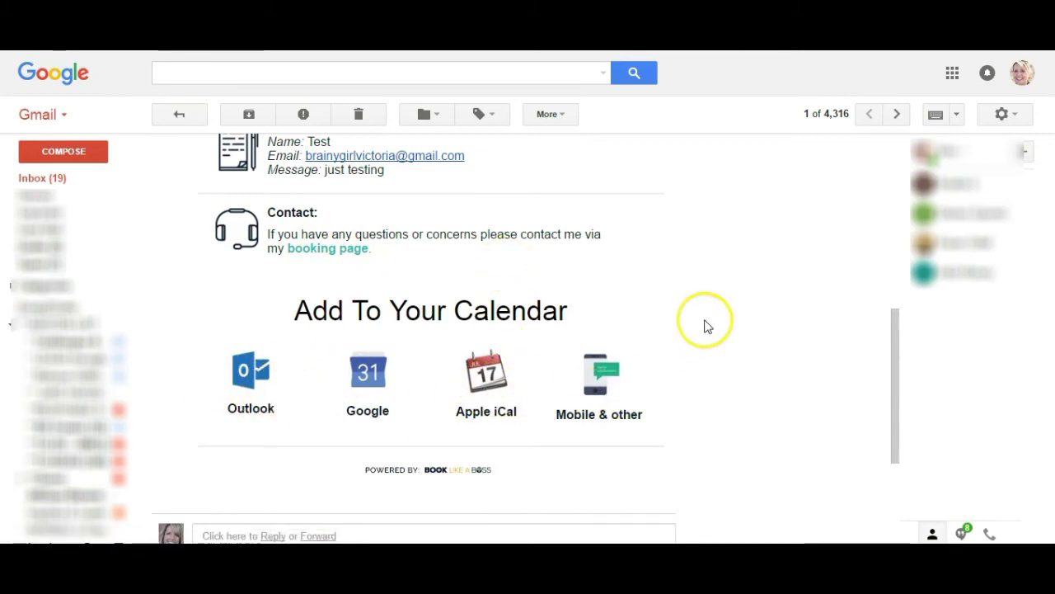
pyautogui.scroll(6, 706, 322)
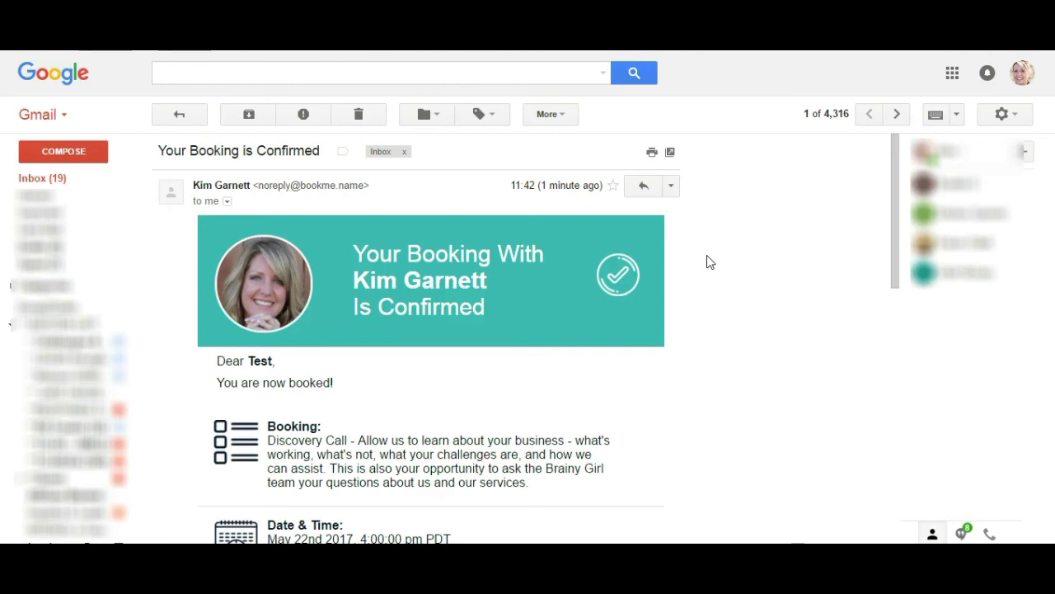
pyautogui.click(712, 257)
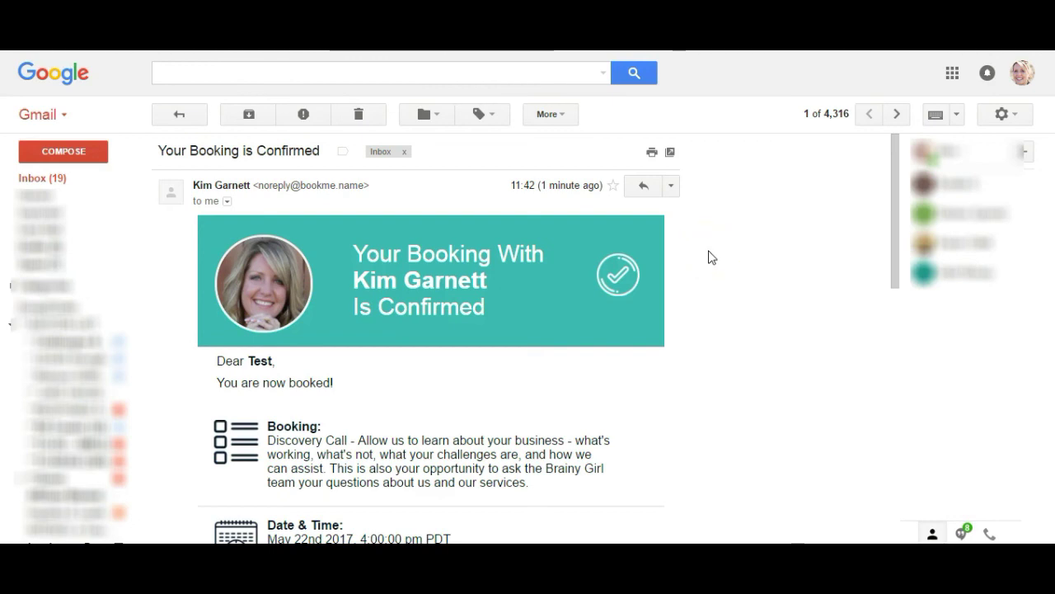